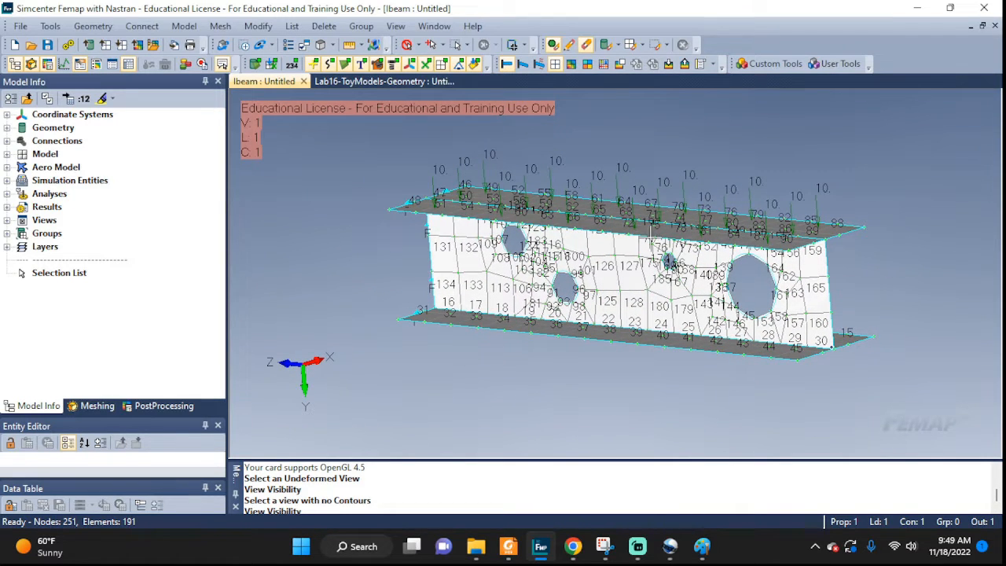
Step: Display the I-beam's deformed shape to examine the top flange, and return to the undeformed view
{"action": "middle_click_drag", "start_coordinate": [790, 296], "coordinate": [661, 225]}
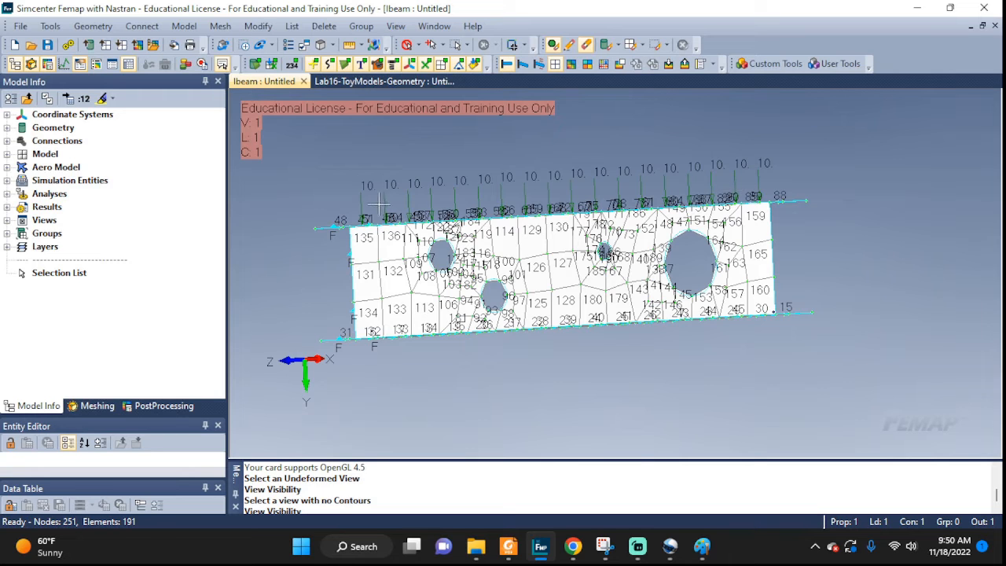
{"action": "middle_click_drag", "start_coordinate": [721, 248], "coordinate": [698, 212]}
{"action": "left_click", "coordinate": [524, 66]}
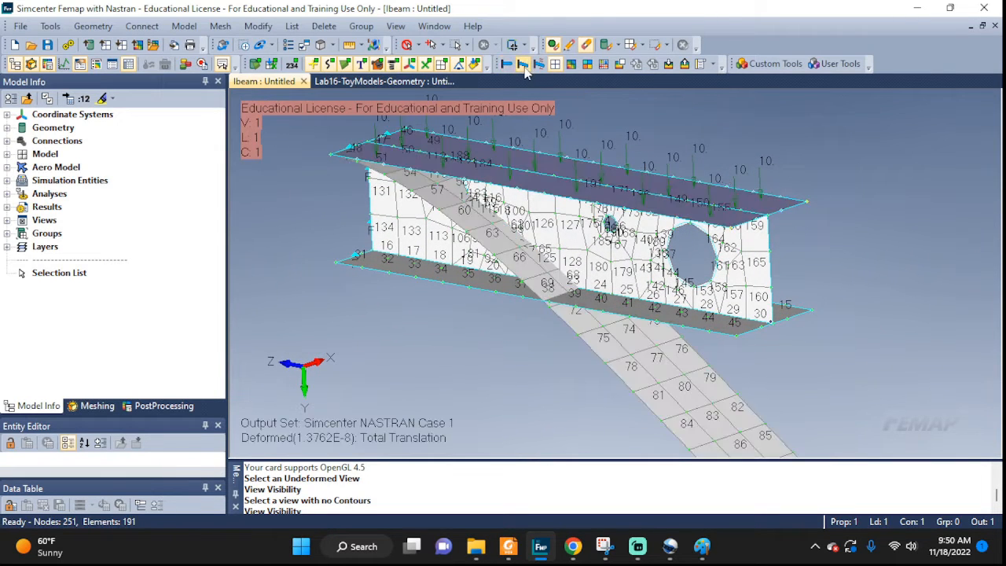
{"action": "middle_click_drag", "start_coordinate": [779, 396], "coordinate": [773, 354]}
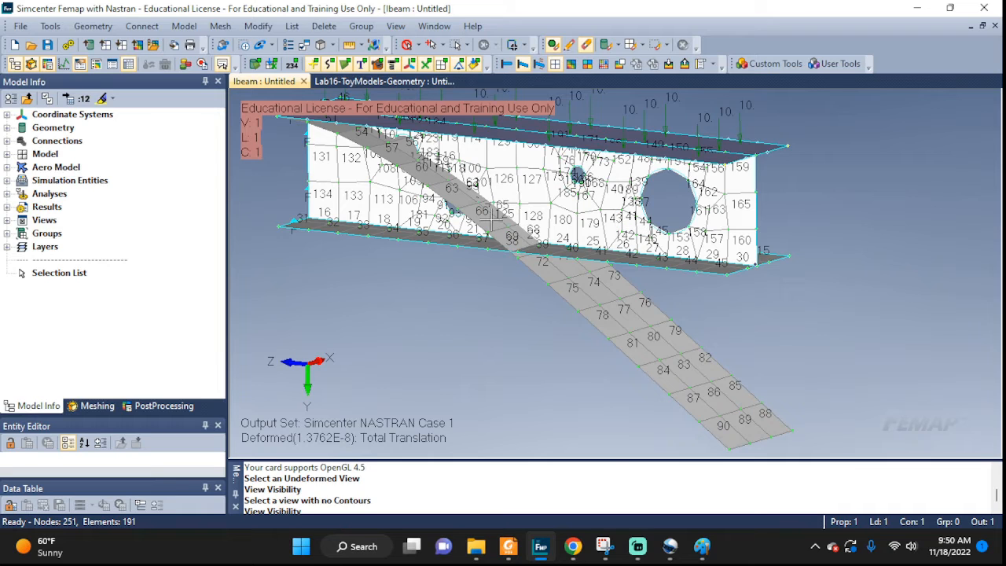
{"action": "left_click", "coordinate": [507, 65]}
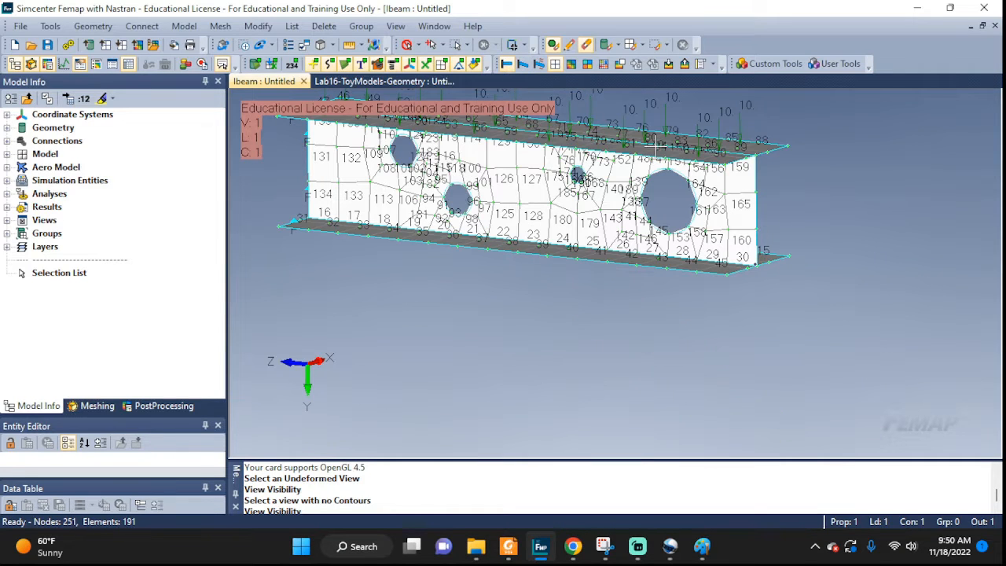
Step: Try to turn off element labels in the view's visibility settings for a close-up of the web and bottom flange corner
{"action": "scroll", "coordinate": [755, 261], "scroll_direction": "up", "scroll_amount": 6}
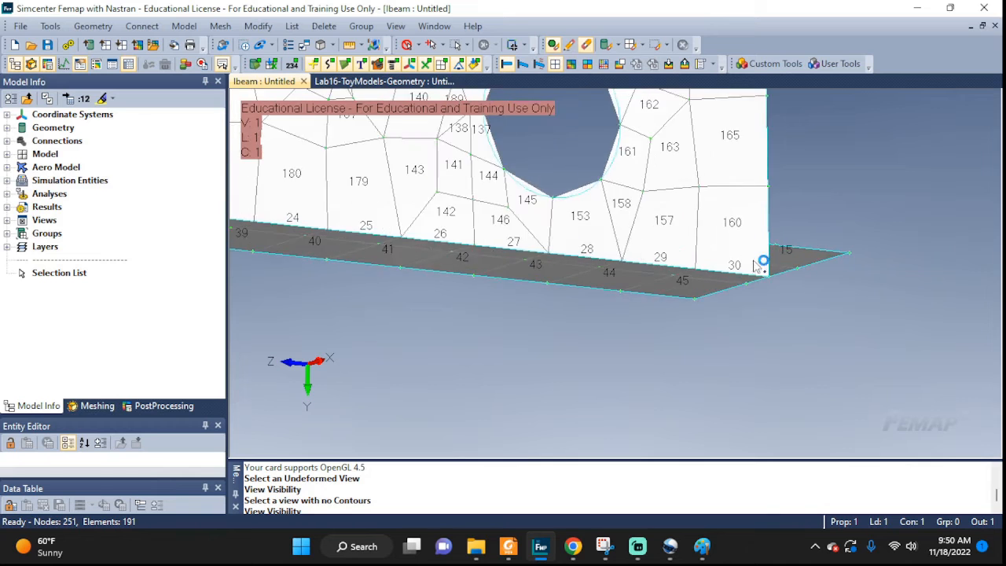
{"action": "scroll", "coordinate": [759, 283], "scroll_direction": "up", "scroll_amount": 4}
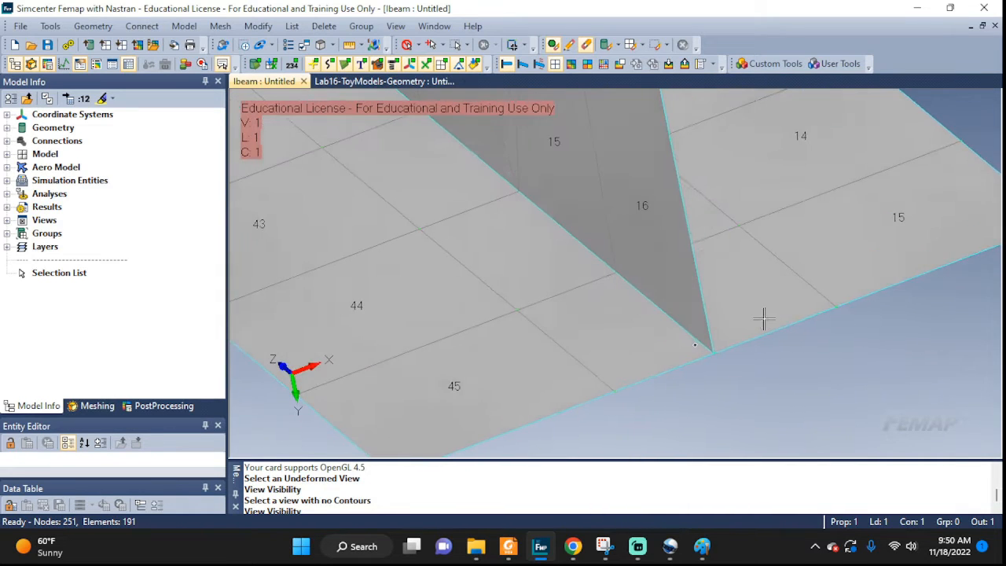
{"action": "middle_click_drag", "start_coordinate": [764, 318], "coordinate": [733, 309]}
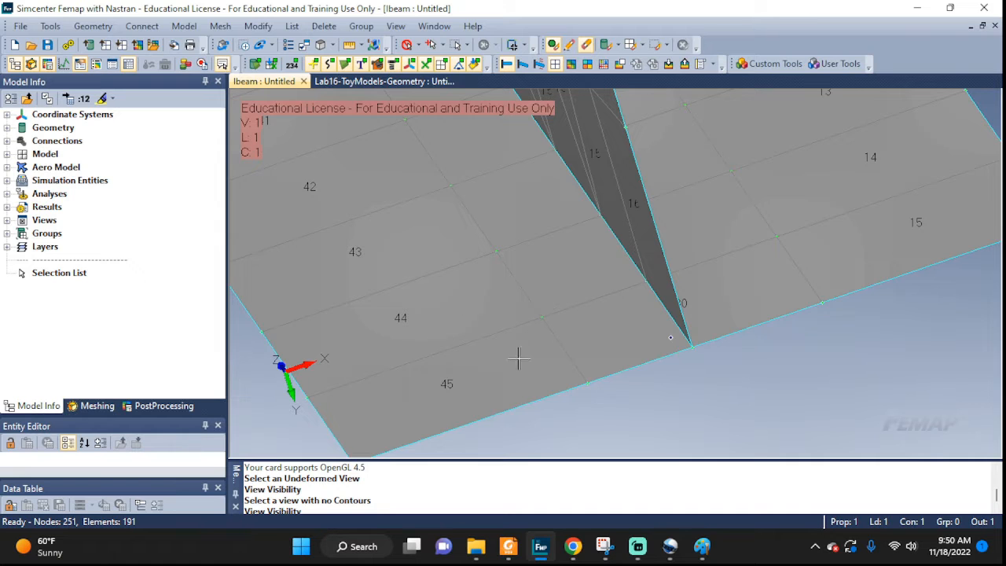
{"action": "key", "text": "ctrl+q"}
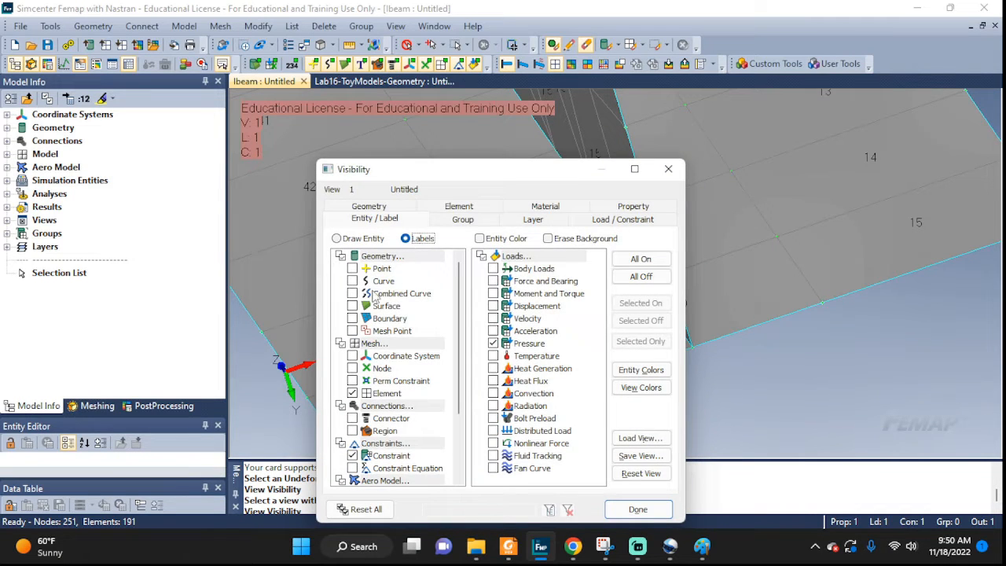
{"action": "left_click", "coordinate": [353, 393]}
{"action": "left_click", "coordinate": [638, 509]}
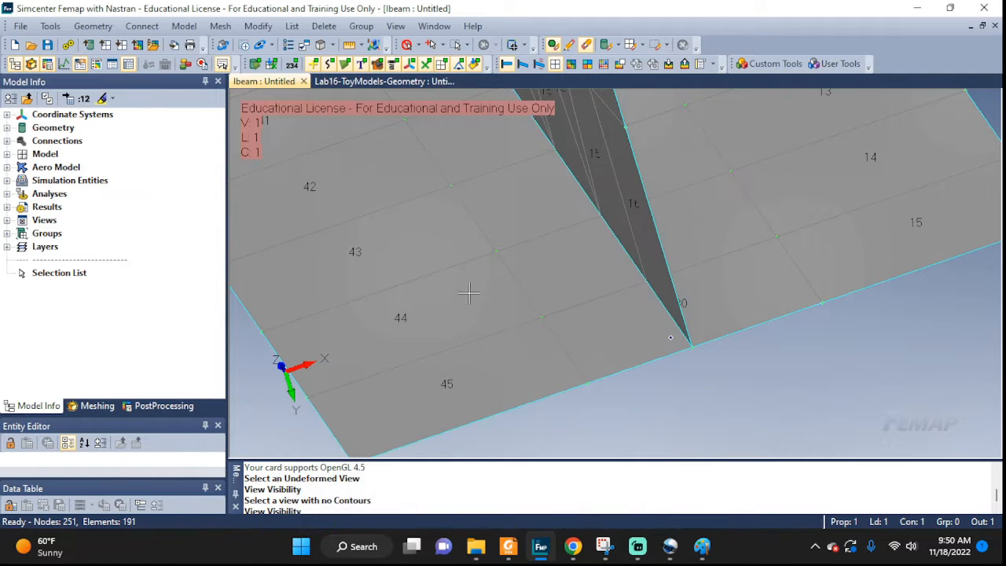
Step: Examine the mesh at the I-beam's free end, comparing where the web meets the bottom flange and the top flange
{"action": "middle_click_drag", "start_coordinate": [780, 301], "coordinate": [755, 302]}
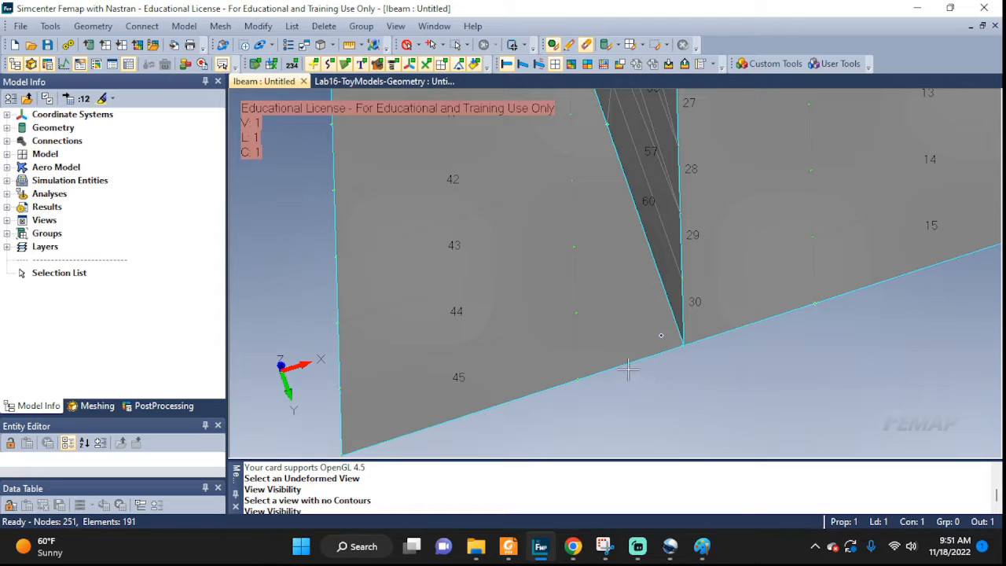
{"action": "middle_click_drag", "start_coordinate": [733, 310], "coordinate": [763, 294]}
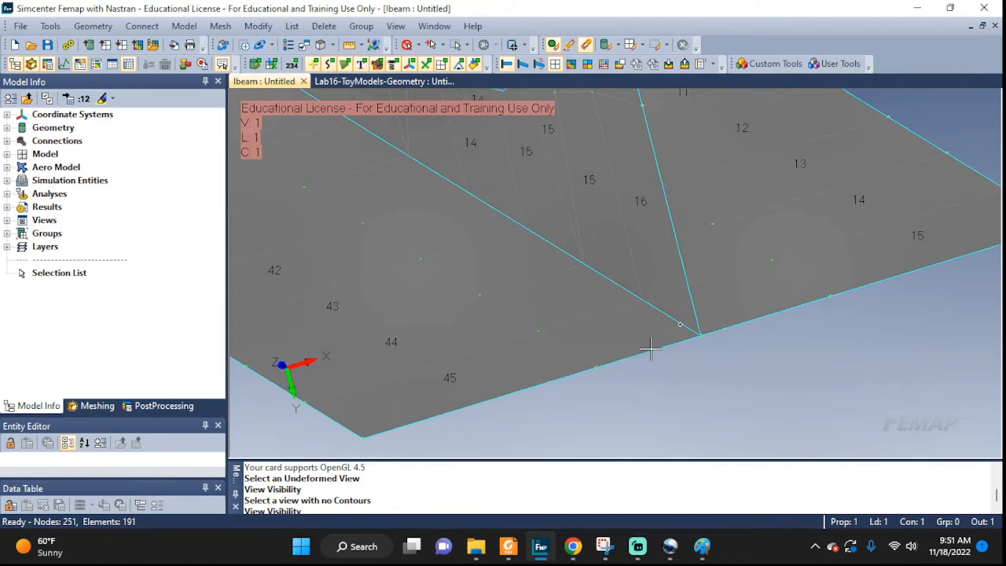
{"action": "middle_click_drag", "start_coordinate": [836, 272], "coordinate": [749, 286]}
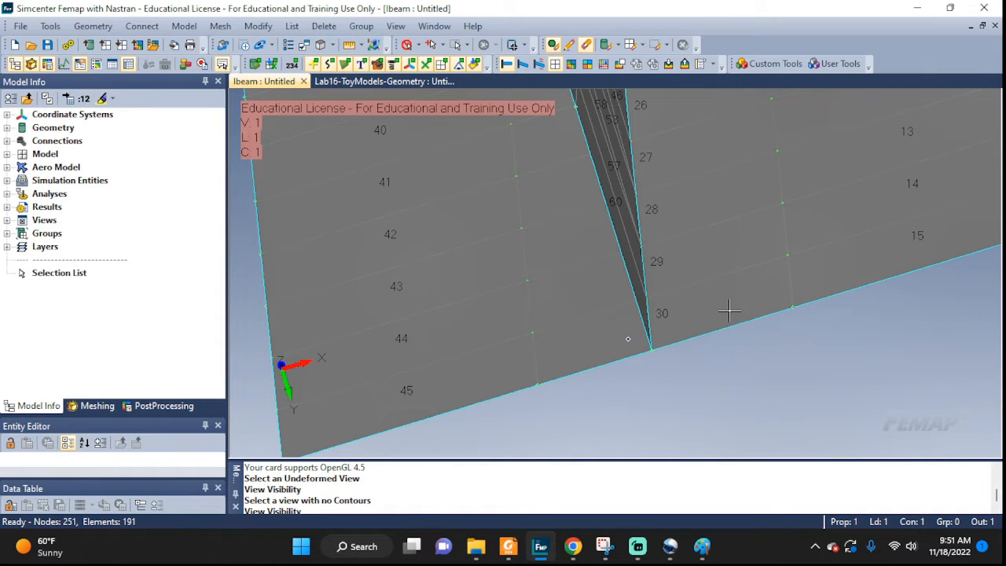
{"action": "mouse_move", "coordinate": [753, 309]}
{"action": "middle_mouse_down"}
{"action": "mouse_move", "coordinate": [777, 296]}
{"action": "mouse_move", "coordinate": [748, 283]}
{"action": "mouse_move", "coordinate": [741, 297]}
{"action": "mouse_move", "coordinate": [763, 304]}
{"action": "mouse_move", "coordinate": [764, 294]}
{"action": "middle_mouse_up"}
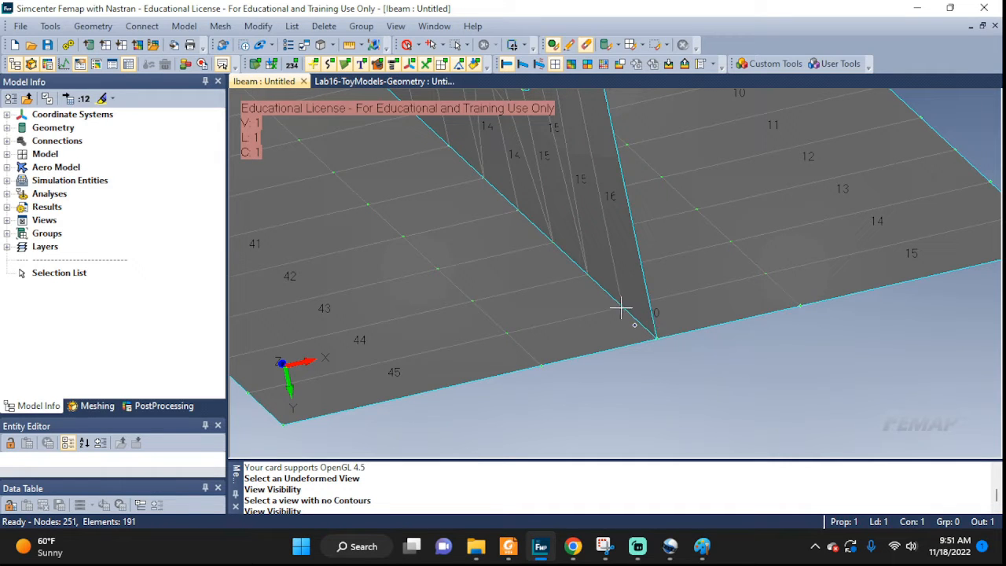
{"action": "scroll", "coordinate": [653, 299], "scroll_direction": "up", "scroll_amount": 2}
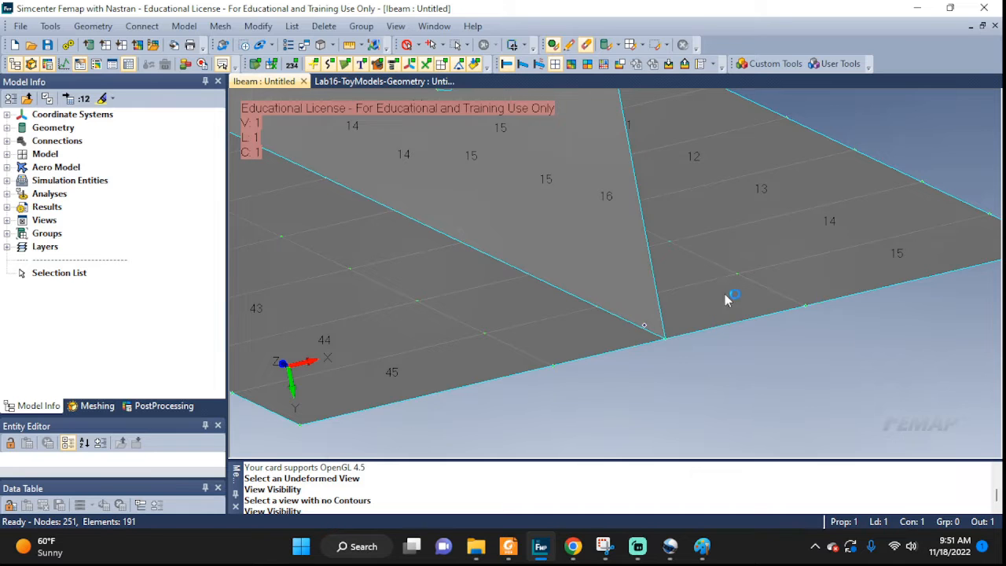
{"action": "scroll", "coordinate": [728, 291], "scroll_direction": "down", "scroll_amount": 8}
{"action": "middle_click_drag", "start_coordinate": [732, 254], "coordinate": [758, 368], "text": "ctrl"}
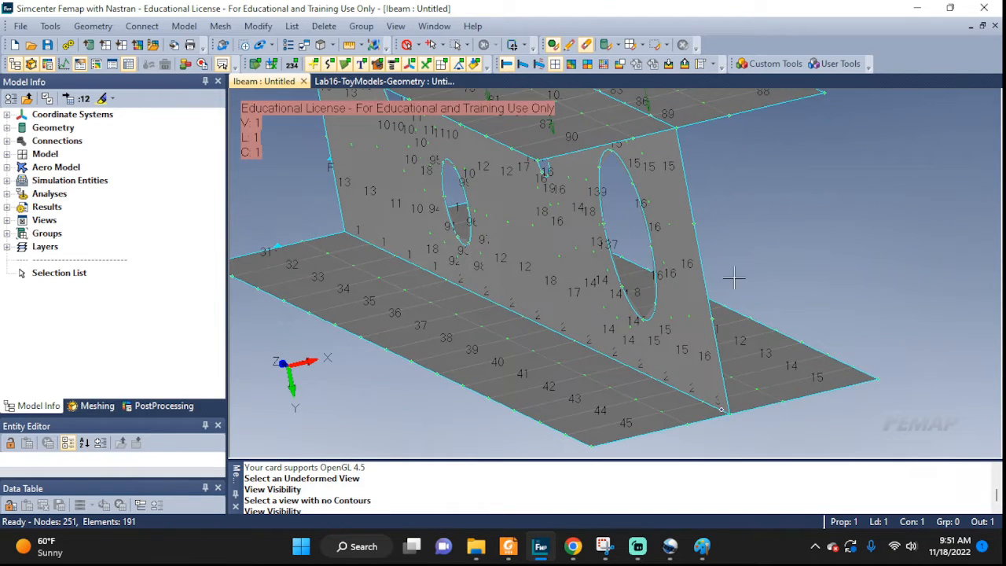
{"action": "middle_click_drag", "start_coordinate": [735, 278], "coordinate": [696, 372]}
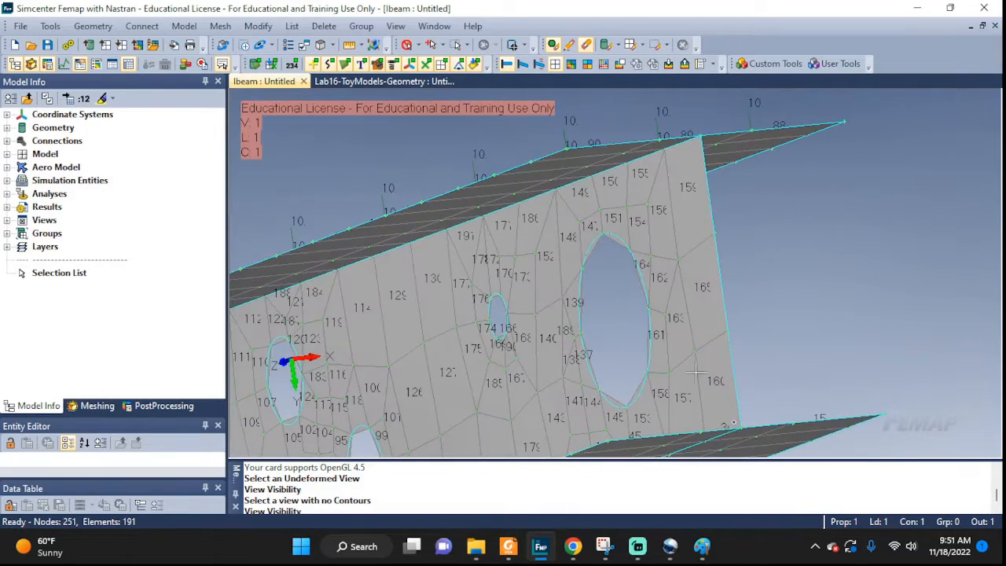
{"action": "scroll", "coordinate": [686, 140], "scroll_direction": "up", "scroll_amount": 5}
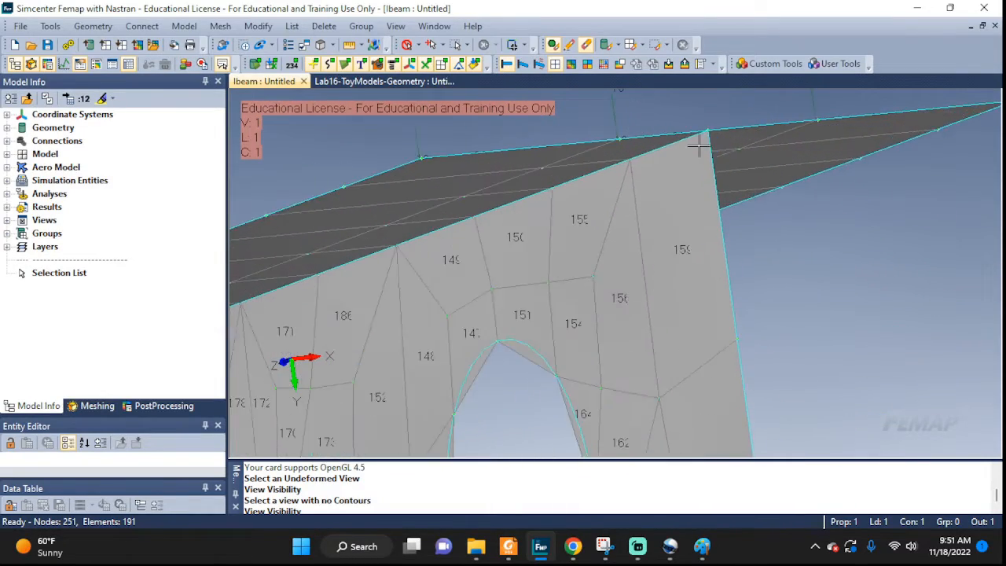
{"action": "scroll", "coordinate": [771, 241], "scroll_direction": "down", "scroll_amount": 6}
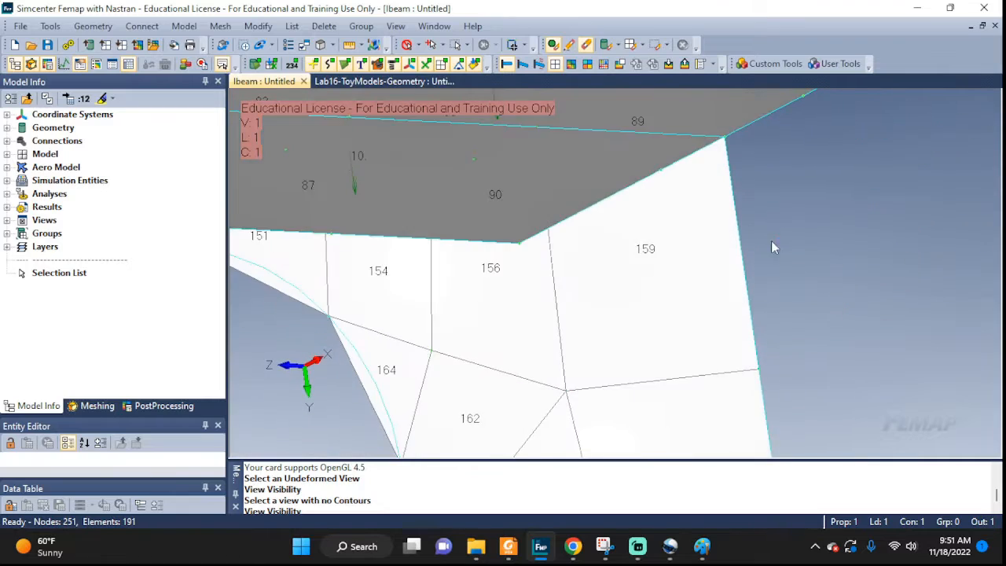
{"action": "scroll", "coordinate": [769, 232], "scroll_direction": "down", "scroll_amount": 2}
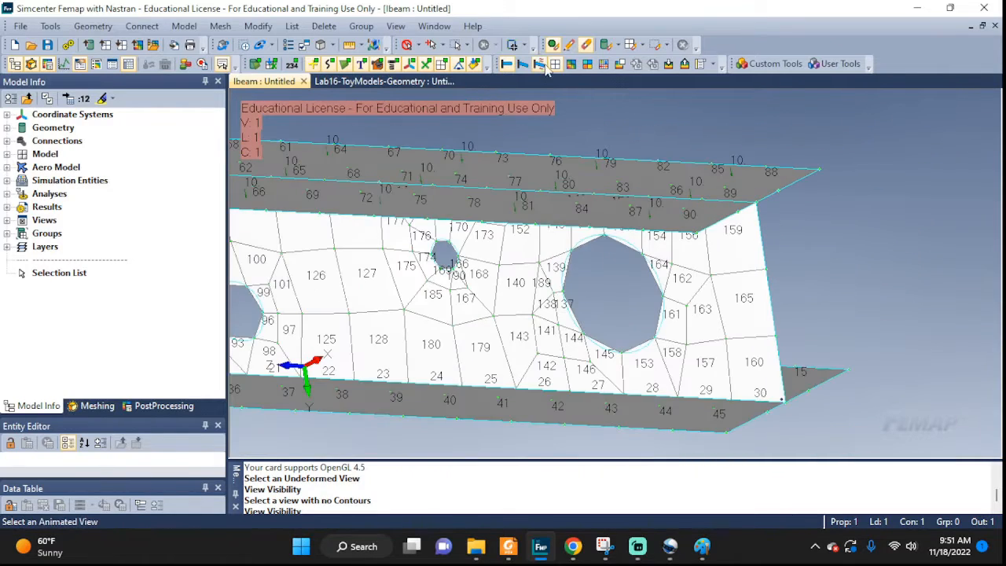
Step: Display the I-beam's deformed shape and examine how the top flange moves relative to the web from several angles
{"action": "left_click", "coordinate": [523, 64]}
{"action": "scroll", "coordinate": [543, 180], "scroll_direction": "down", "scroll_amount": 3}
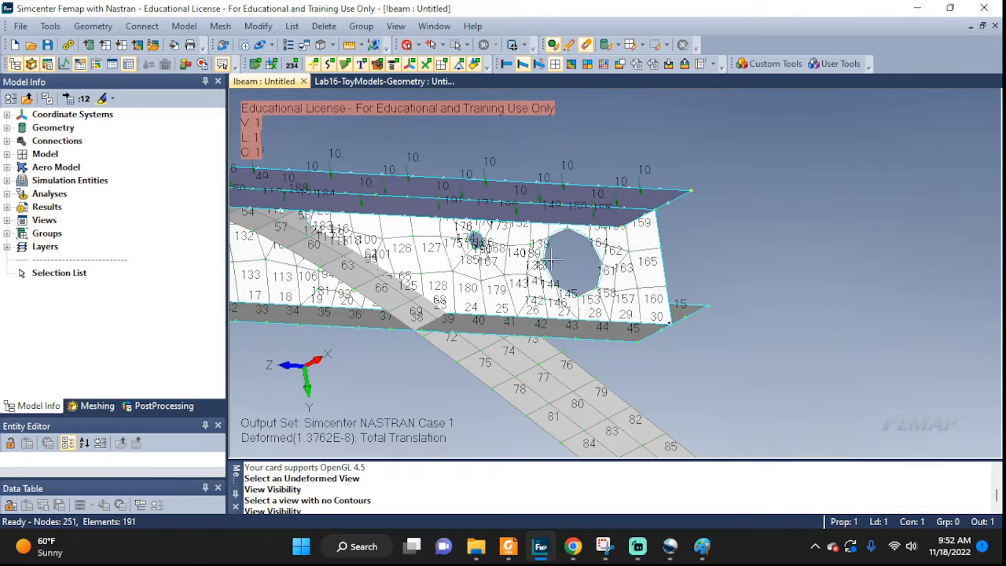
{"action": "scroll", "coordinate": [576, 271], "scroll_direction": "down", "scroll_amount": 4}
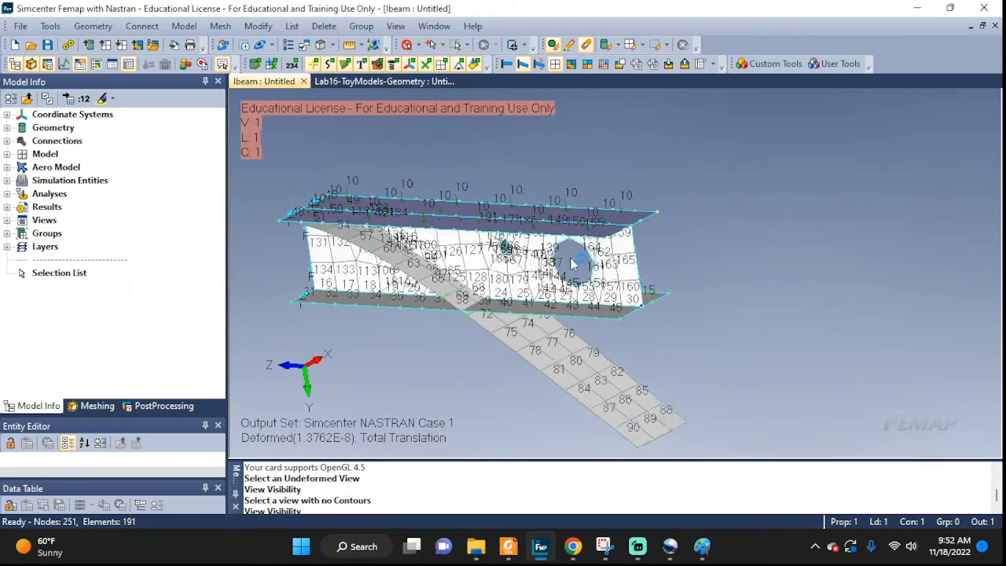
{"action": "mouse_move", "coordinate": [588, 264]}
{"action": "middle_mouse_down"}
{"action": "mouse_move", "coordinate": [640, 219]}
{"action": "mouse_move", "coordinate": [512, 273]}
{"action": "mouse_move", "coordinate": [503, 251]}
{"action": "mouse_move", "coordinate": [542, 252]}
{"action": "mouse_move", "coordinate": [568, 228]}
{"action": "mouse_move", "coordinate": [568, 263]}
{"action": "middle_mouse_up"}
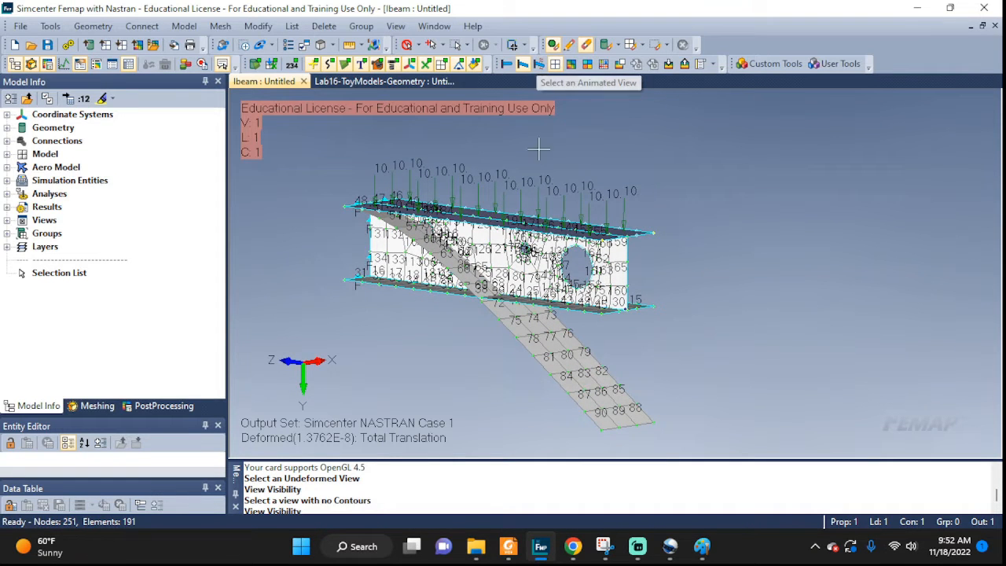
{"action": "middle_click_drag", "start_coordinate": [533, 334], "coordinate": [576, 330]}
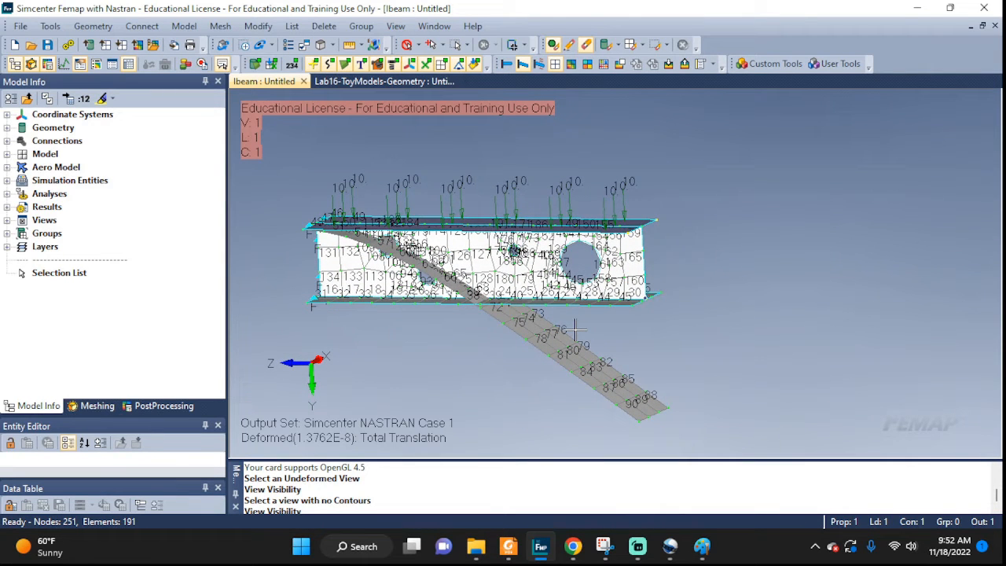
{"action": "middle_click_drag", "start_coordinate": [576, 330], "coordinate": [548, 331]}
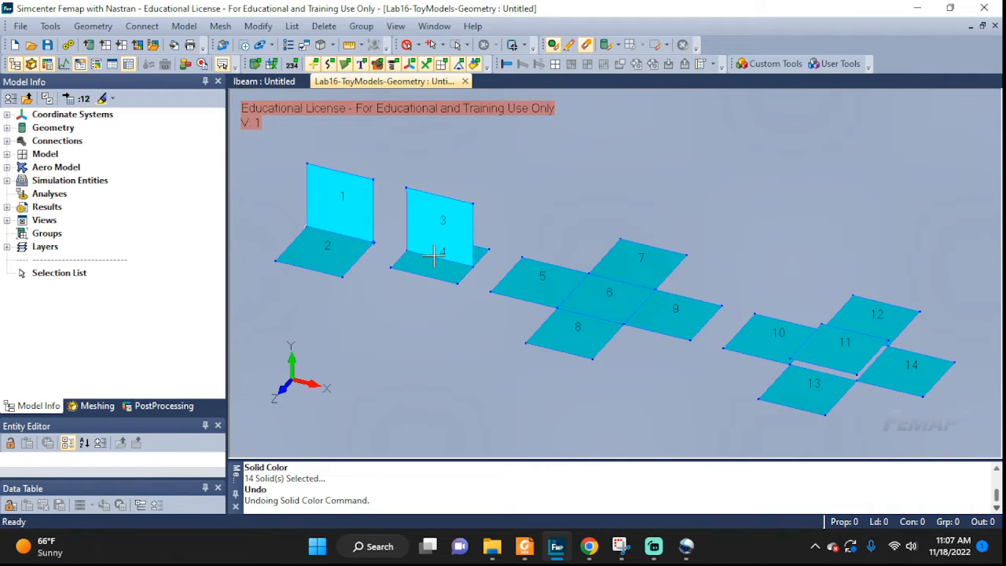
Step: Examine how the surfaces meet in the Lab16-ToyModels-Geometry model, comparing pairs 1-2 and 3-4 with groups 5-9 and 10-14
{"action": "mouse_move", "coordinate": [726, 382]}
{"action": "middle_mouse_down"}
{"action": "mouse_move", "coordinate": [723, 349]}
{"action": "mouse_move", "coordinate": [692, 353]}
{"action": "mouse_move", "coordinate": [721, 351]}
{"action": "mouse_move", "coordinate": [730, 375]}
{"action": "mouse_move", "coordinate": [717, 382]}
{"action": "middle_mouse_up"}
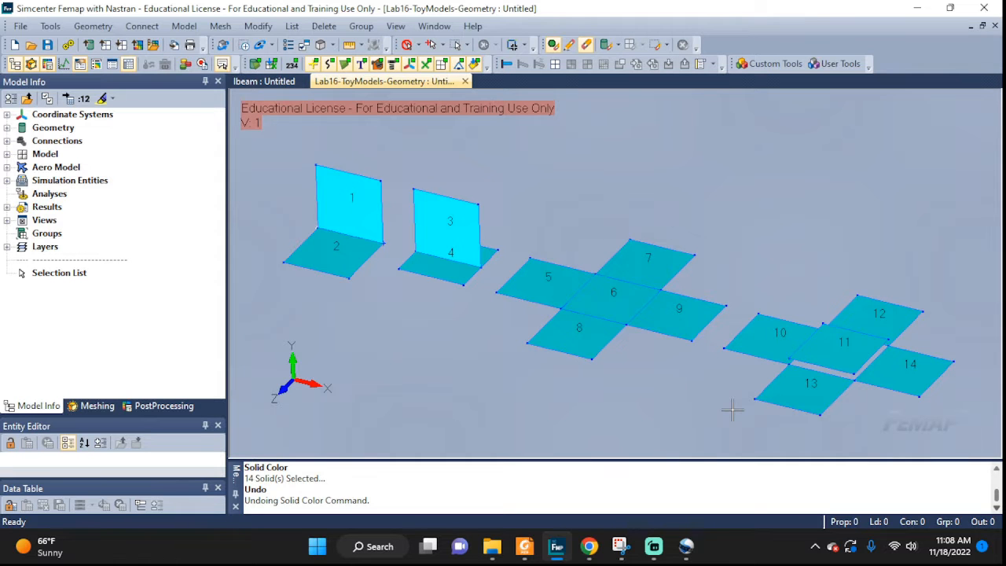
{"action": "mouse_move", "coordinate": [733, 409]}
{"action": "middle_mouse_down"}
{"action": "mouse_move", "coordinate": [739, 389]}
{"action": "mouse_move", "coordinate": [714, 402]}
{"action": "mouse_move", "coordinate": [730, 416]}
{"action": "middle_mouse_up"}
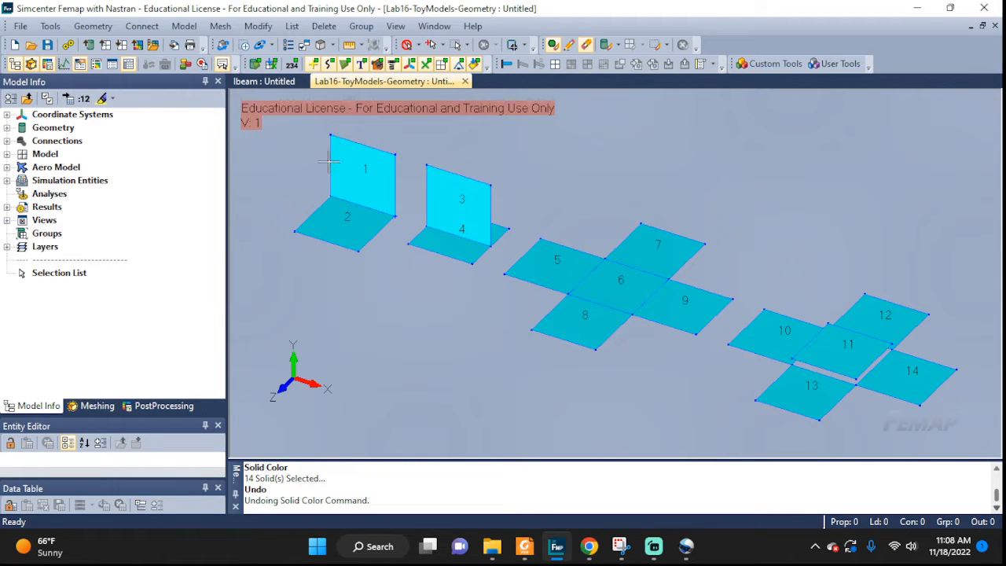
{"action": "scroll", "coordinate": [401, 171], "scroll_direction": "up", "scroll_amount": 3}
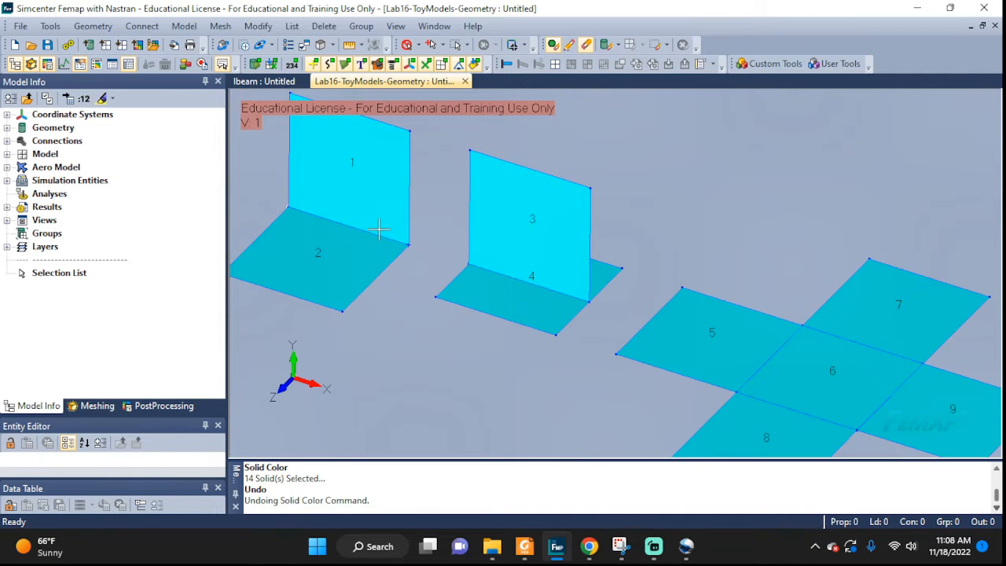
{"action": "middle_click_drag", "start_coordinate": [378, 229], "coordinate": [563, 278]}
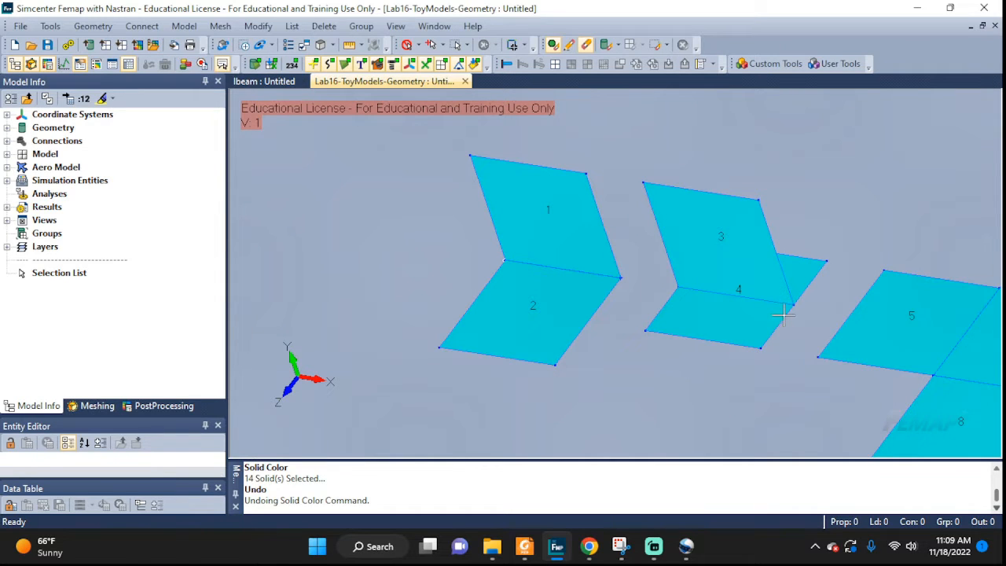
{"action": "scroll", "coordinate": [784, 315], "scroll_direction": "down", "scroll_amount": 2}
{"action": "scroll", "coordinate": [784, 315], "scroll_direction": "down", "scroll_amount": 2}
{"action": "middle_click_drag", "start_coordinate": [806, 323], "coordinate": [538, 273], "text": "ctrl"}
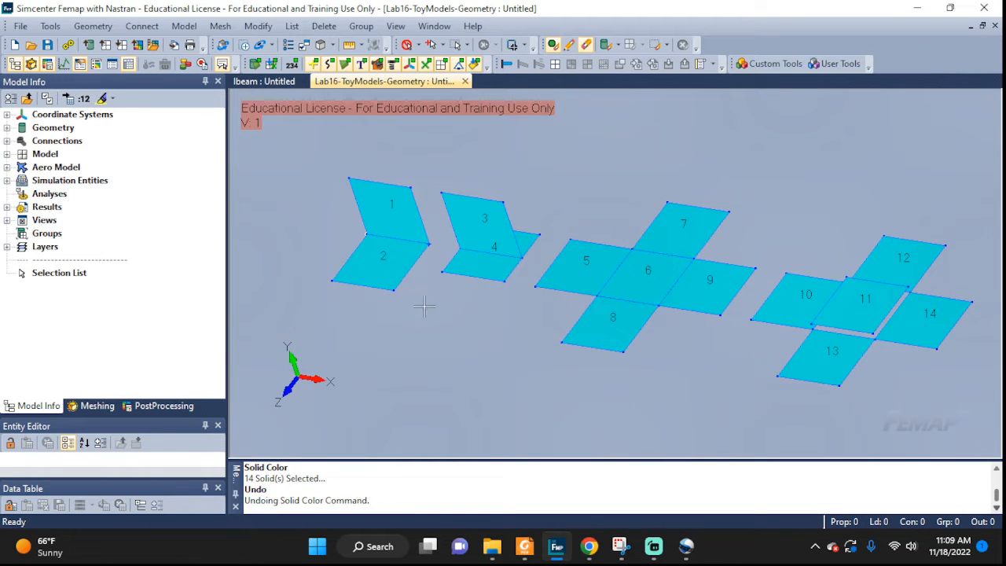
Step: Turn on the meshing toolbox's Entity Locator and search the toy model's curves using the Free Edges method
{"action": "left_click", "coordinate": [94, 407]}
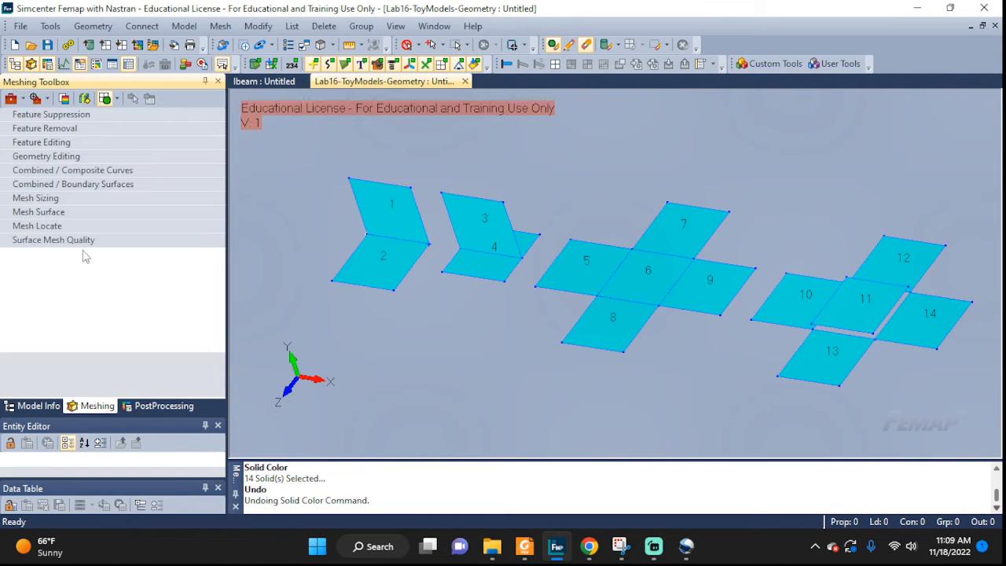
{"action": "left_click", "coordinate": [48, 99]}
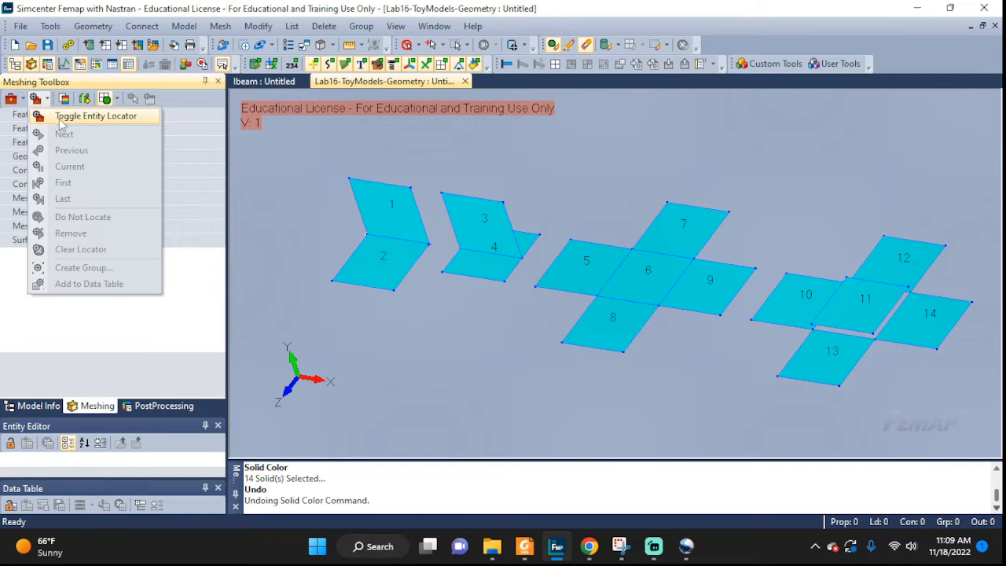
{"action": "left_click", "coordinate": [122, 118]}
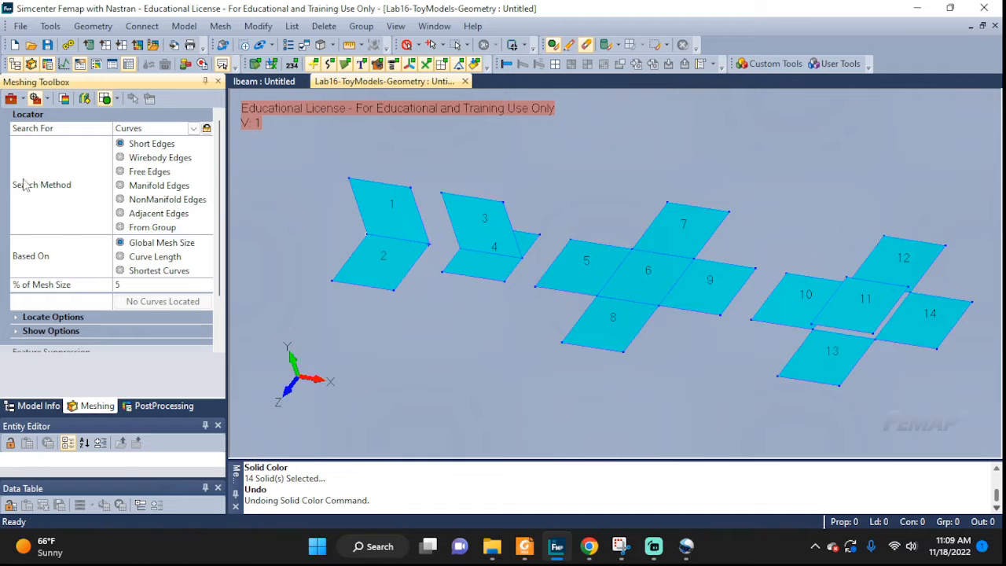
{"action": "left_click", "coordinate": [122, 172]}
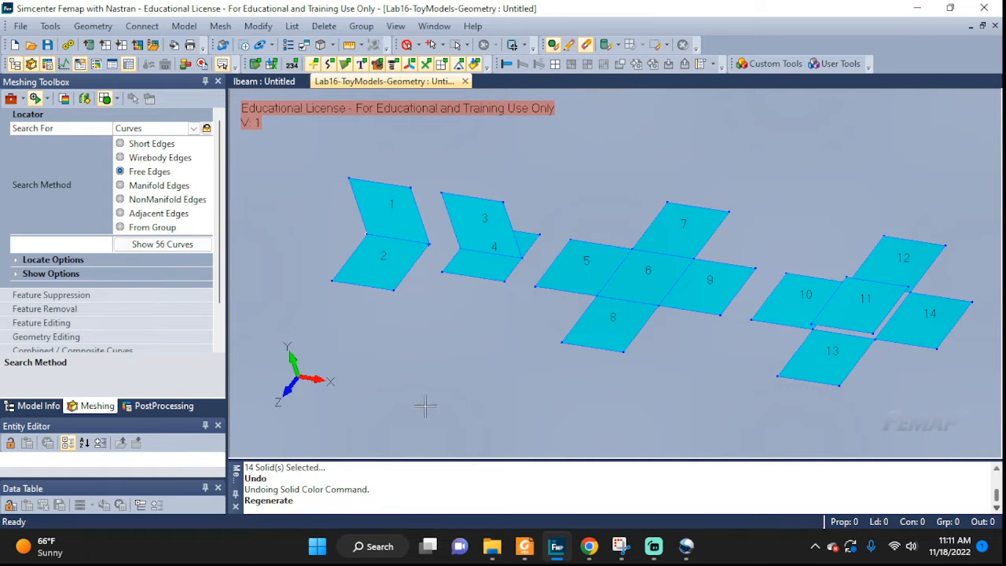
{"action": "left_click_drag", "start_coordinate": [236, 485], "coordinate": [252, 498]}
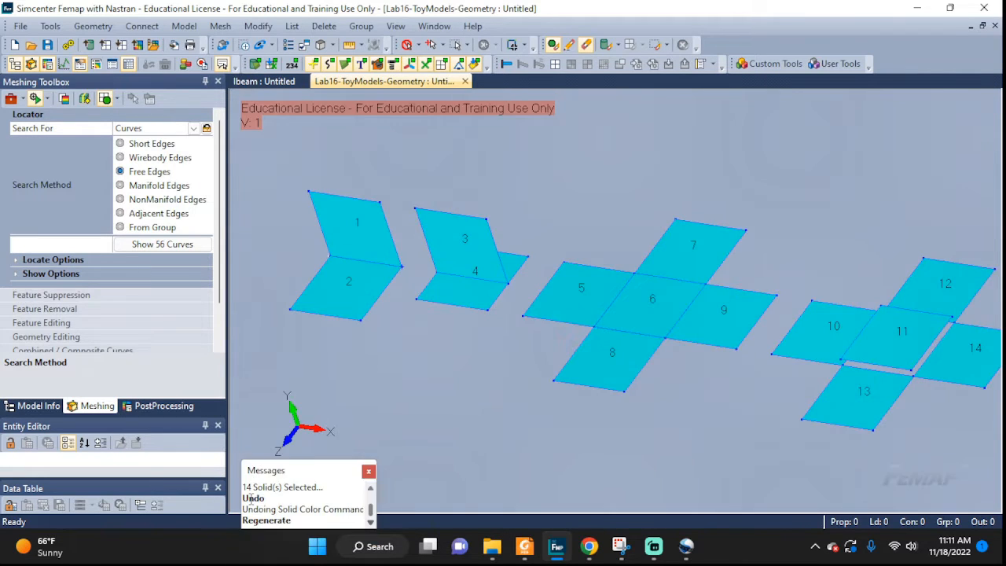
{"action": "double_click", "coordinate": [306, 472]}
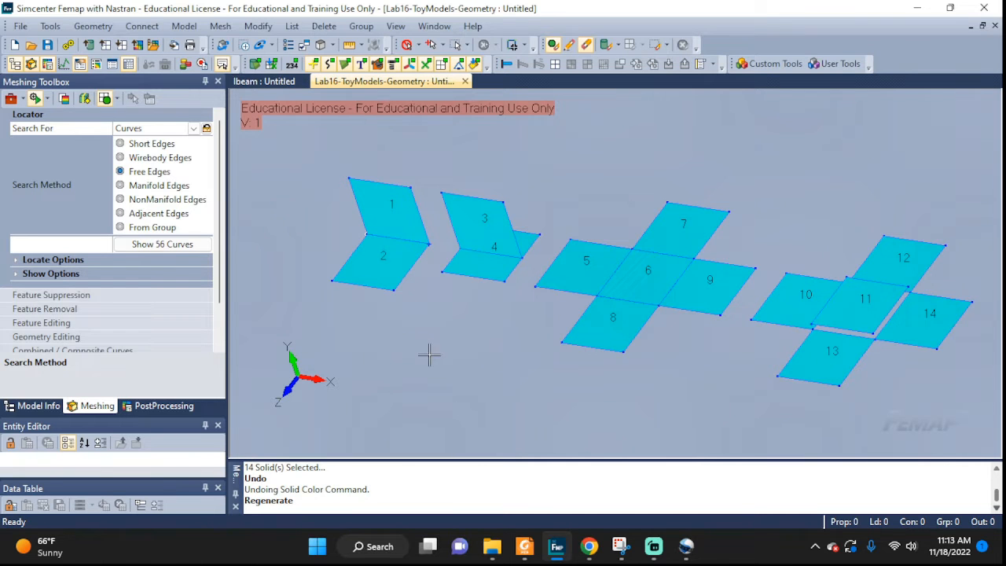
Step: Set the mesh size on surface 1 of the toy model to an element size of 0.166667
{"action": "scroll", "coordinate": [421, 315], "scroll_direction": "up", "scroll_amount": 5}
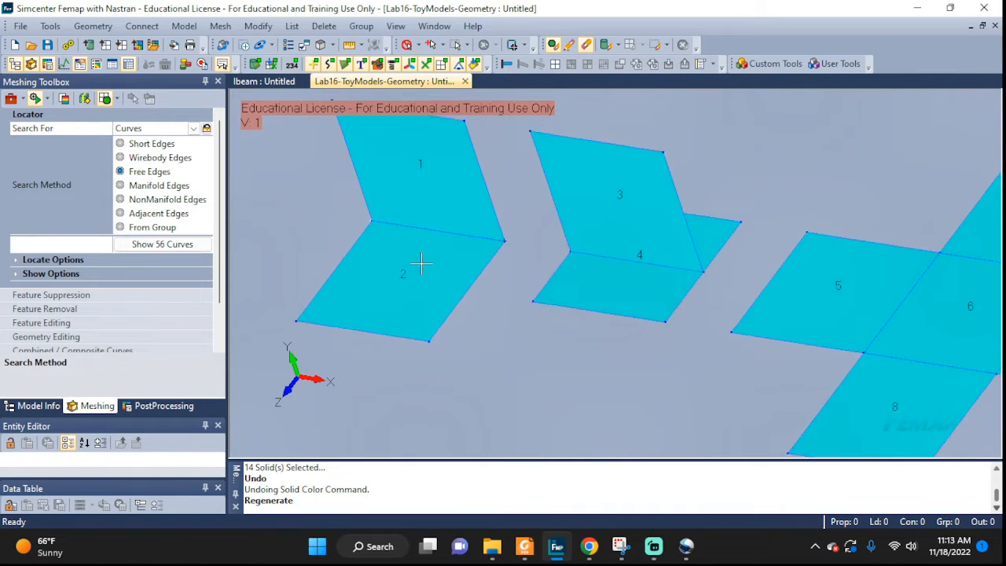
{"action": "middle_click_drag", "start_coordinate": [422, 263], "coordinate": [526, 303], "text": "ctrl"}
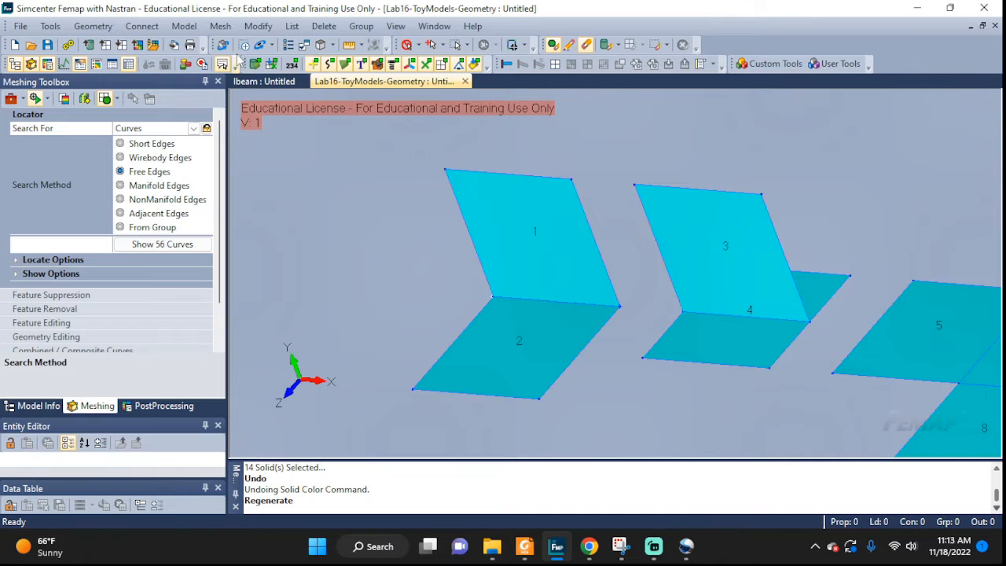
{"action": "left_click", "coordinate": [221, 27]}
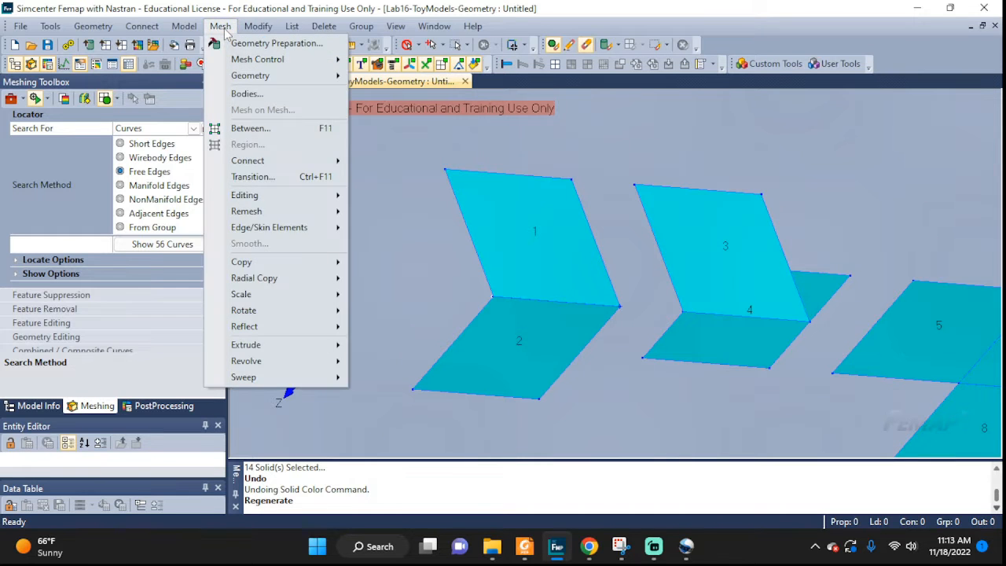
{"action": "mouse_move", "coordinate": [315, 63]}
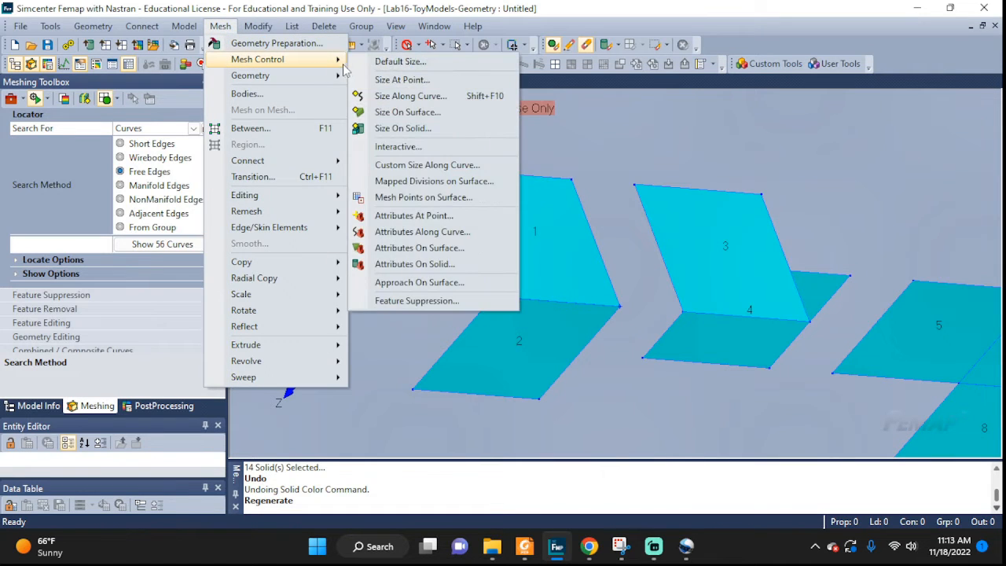
{"action": "left_click", "coordinate": [377, 114]}
{"action": "left_click", "coordinate": [523, 242]}
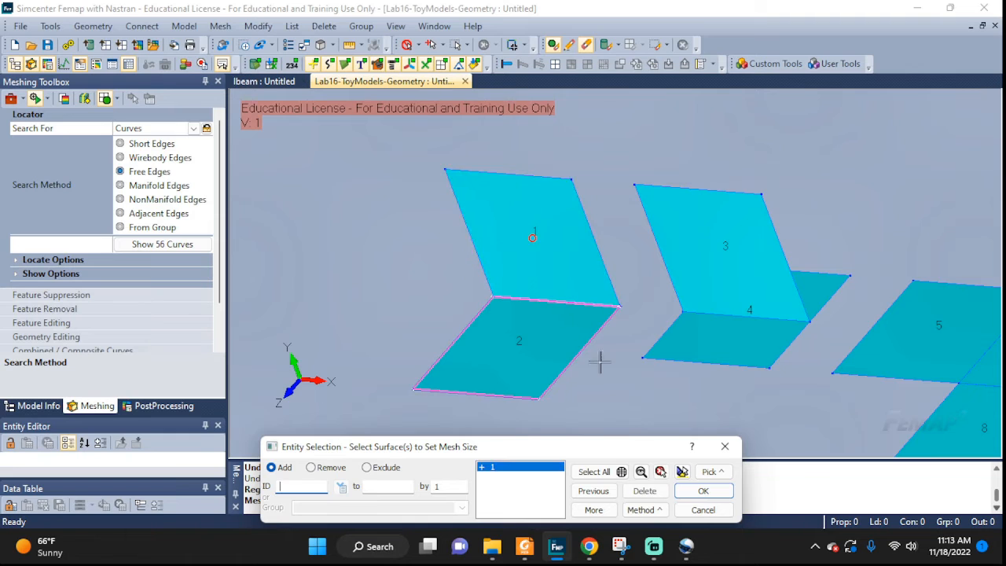
{"action": "left_click", "coordinate": [686, 492]}
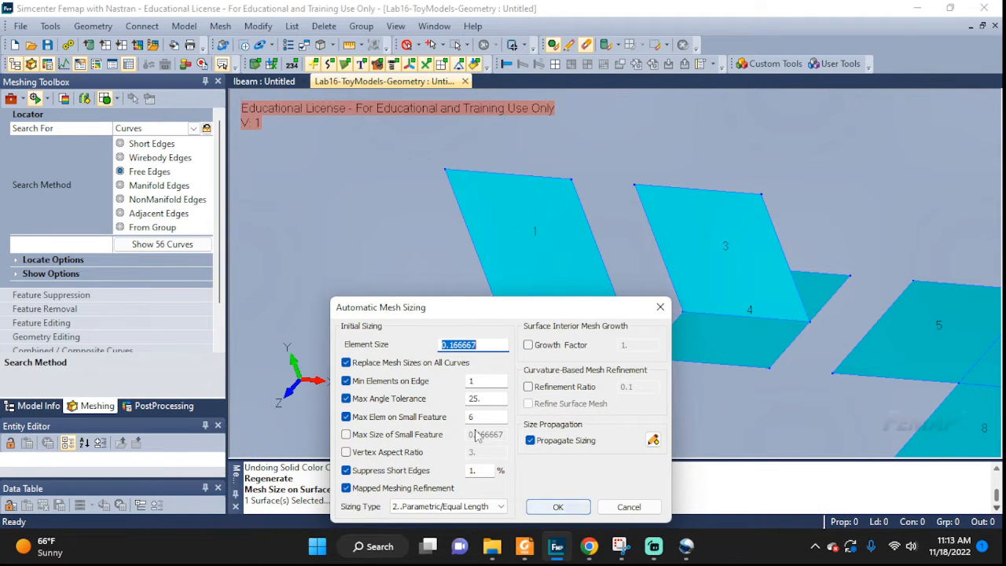
{"action": "left_click", "coordinate": [556, 507]}
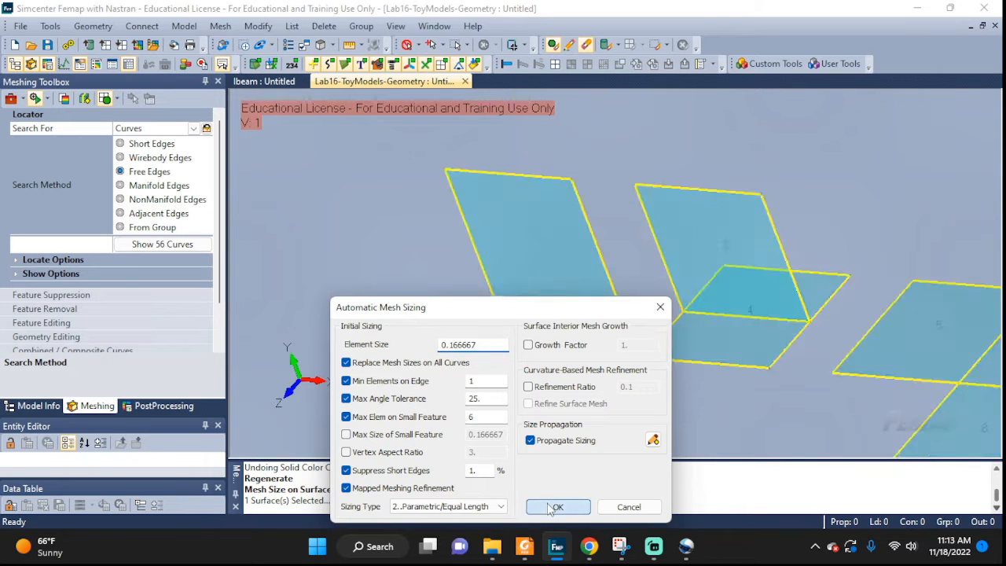
Step: Set the mesh size on surface 2 to an element size of 0.2 and finish the surface sizing command
{"action": "left_click", "coordinate": [505, 368]}
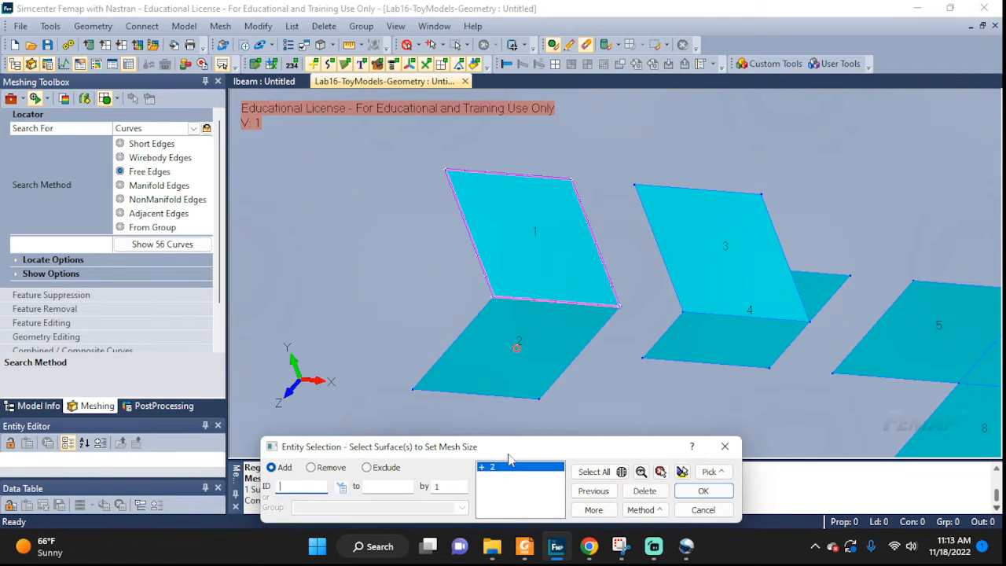
{"action": "left_click", "coordinate": [703, 490]}
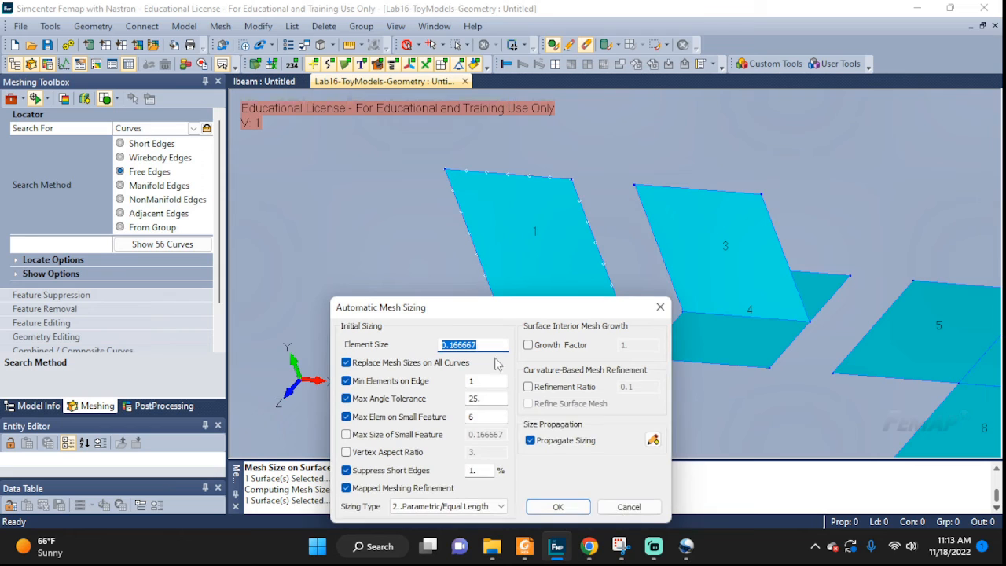
{"action": "left_click_drag", "start_coordinate": [491, 344], "coordinate": [458, 341]}
{"action": "type", "text": "2"}
{"action": "left_click", "coordinate": [557, 507]}
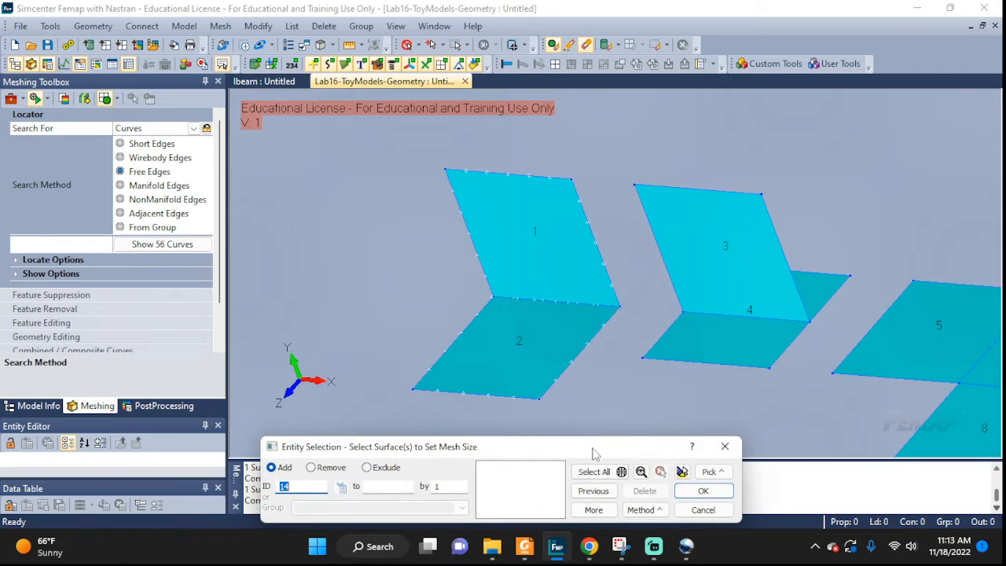
{"action": "left_click", "coordinate": [703, 510]}
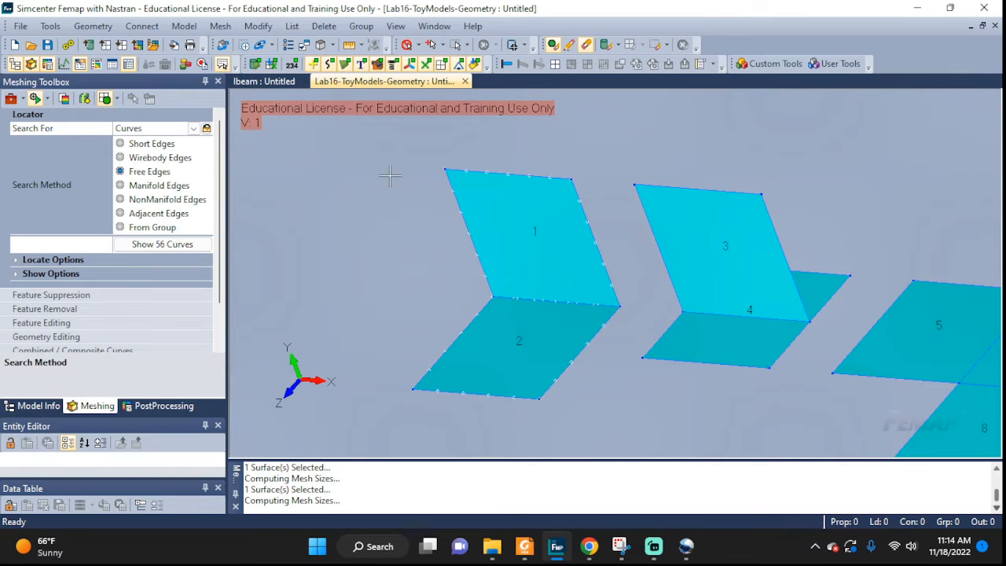
Step: Mesh surface 1 with automatic quad elements and no property, accepting plot-only elements
{"action": "left_click", "coordinate": [187, 27]}
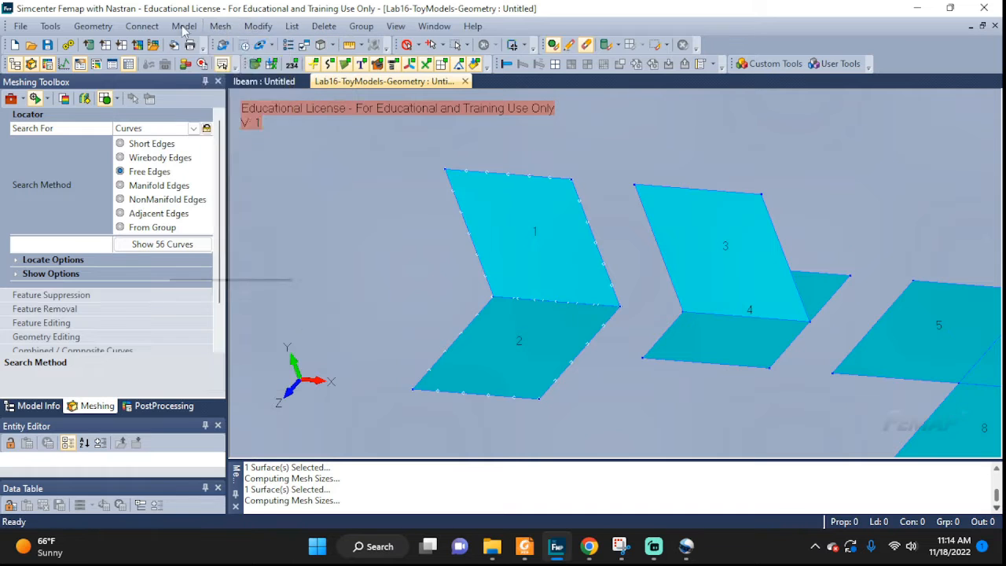
{"action": "mouse_move", "coordinate": [258, 26]}
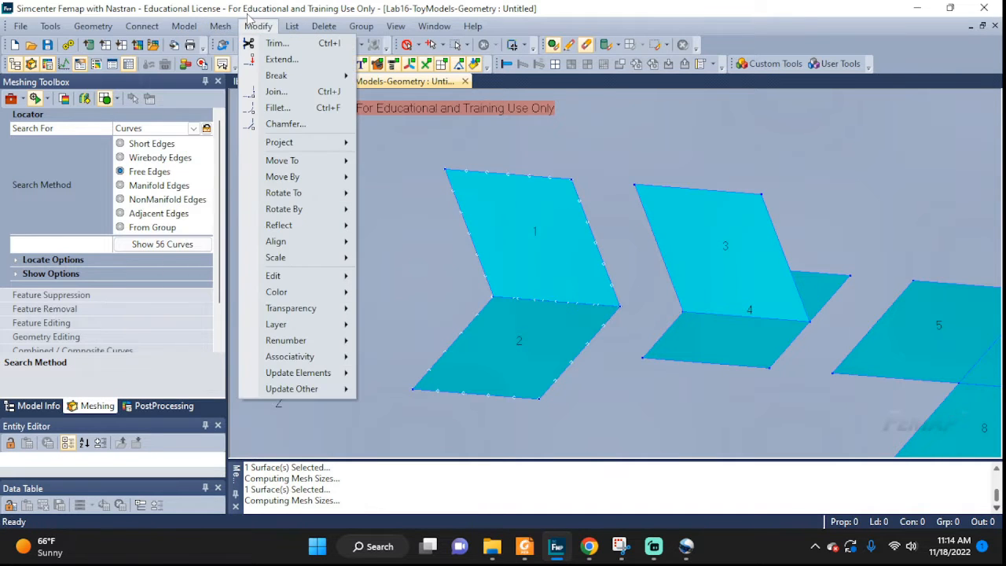
{"action": "mouse_move", "coordinate": [220, 26]}
{"action": "mouse_move", "coordinate": [238, 61]}
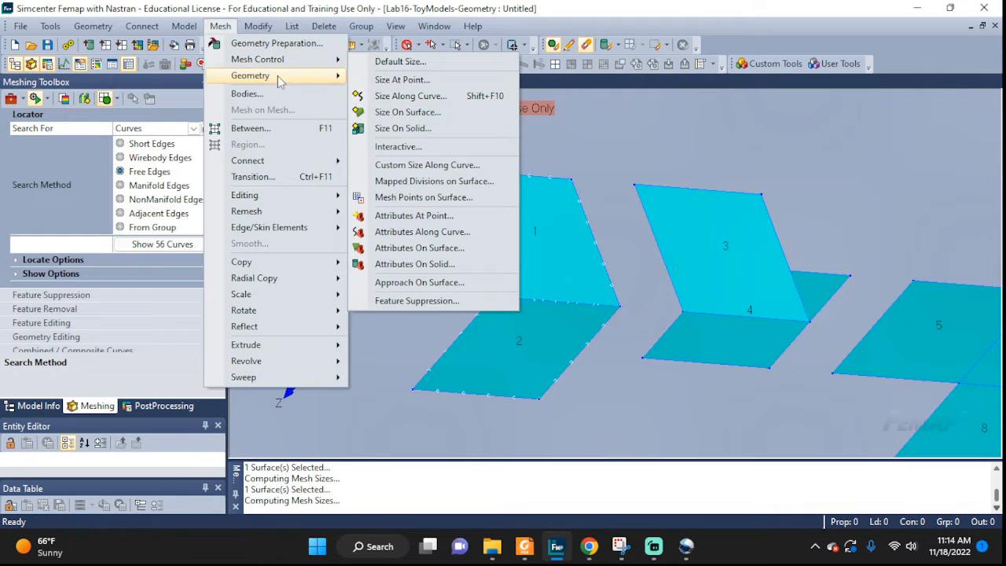
{"action": "mouse_move", "coordinate": [312, 83]}
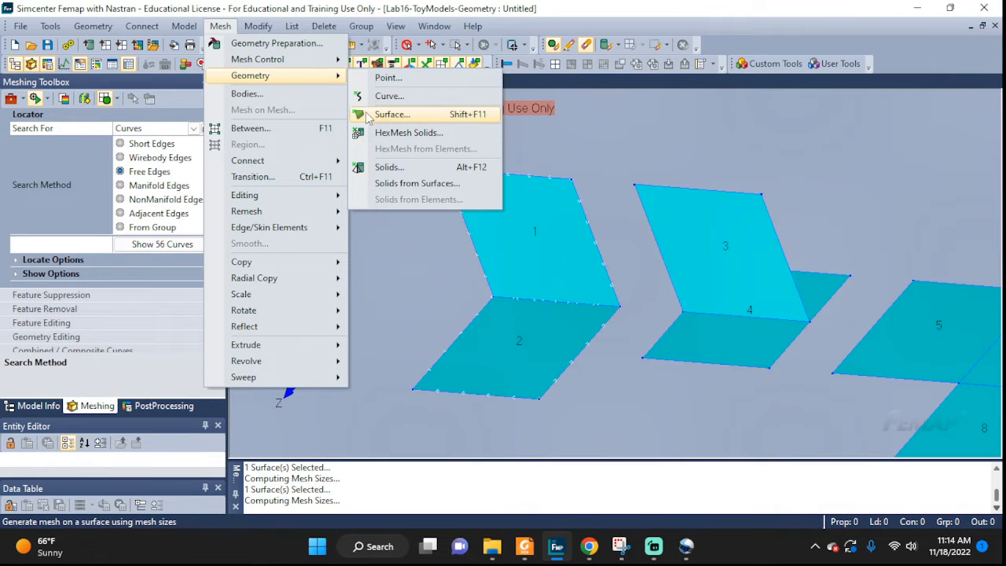
{"action": "left_click", "coordinate": [392, 114]}
{"action": "left_click", "coordinate": [533, 236]}
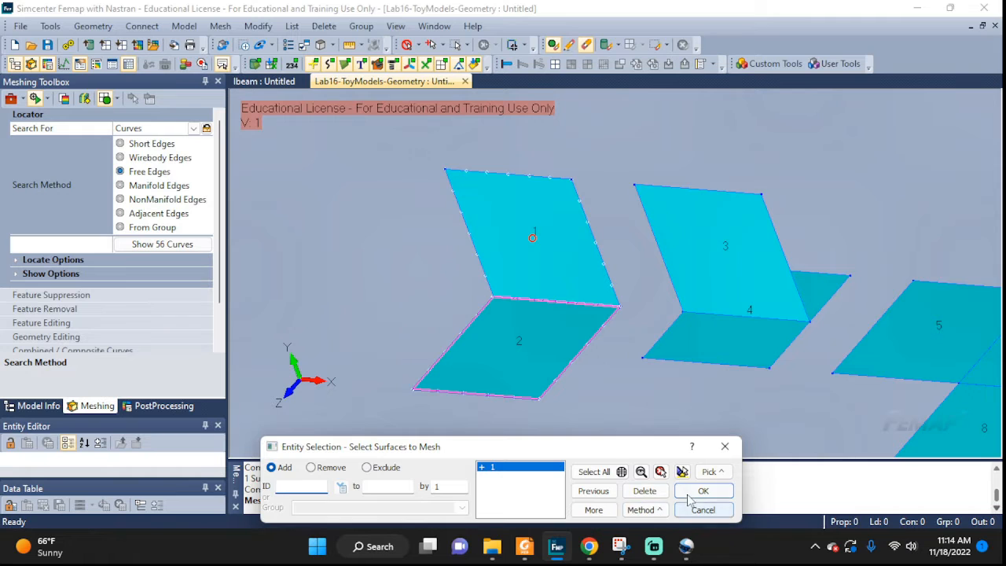
{"action": "left_click", "coordinate": [690, 494]}
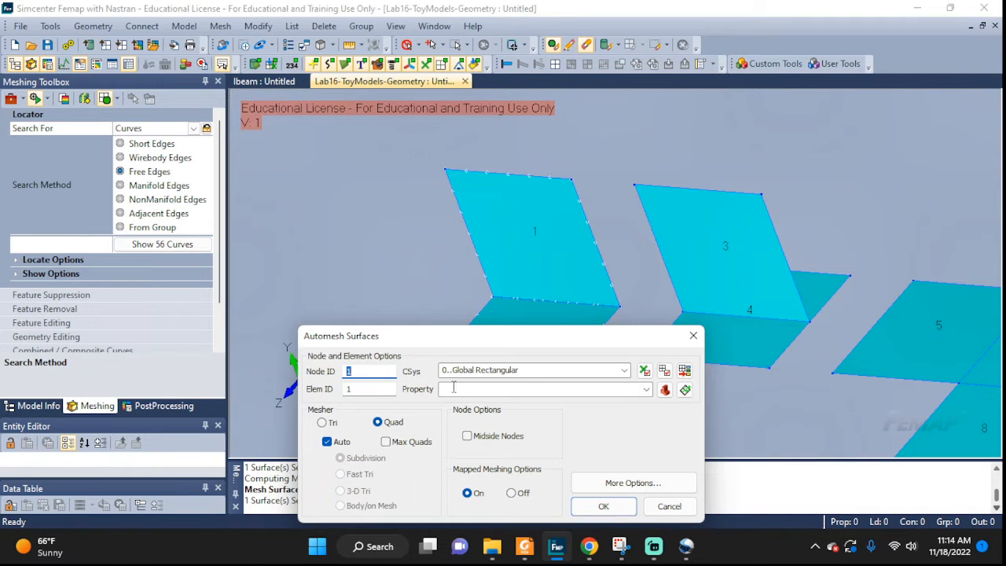
{"action": "left_click", "coordinate": [602, 508]}
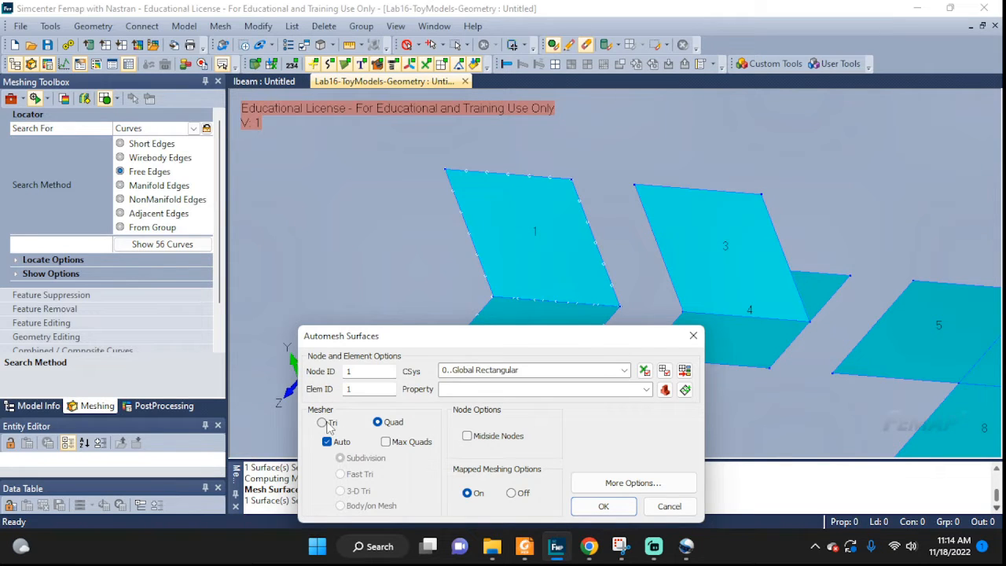
{"action": "left_click", "coordinate": [632, 512]}
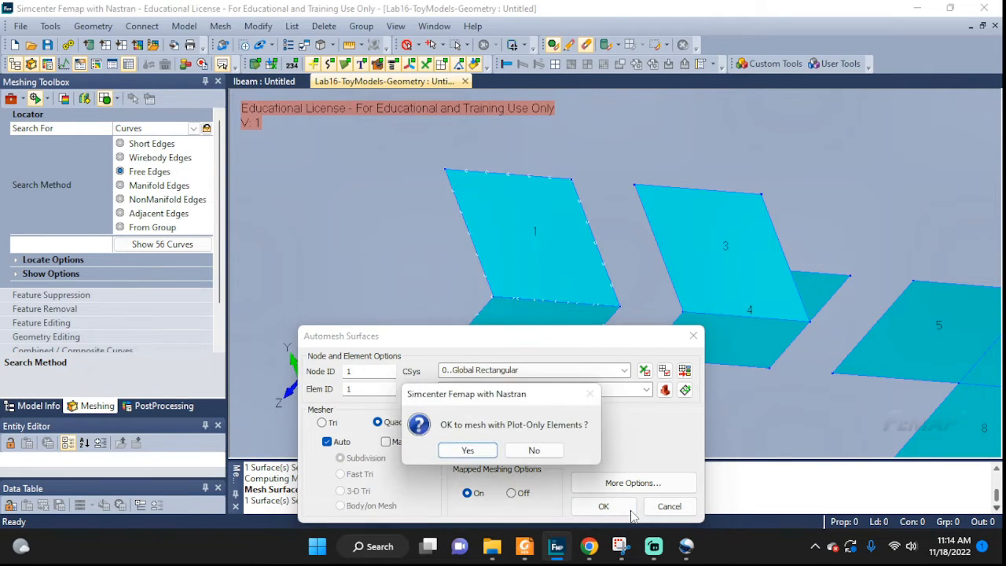
{"action": "left_click", "coordinate": [470, 452]}
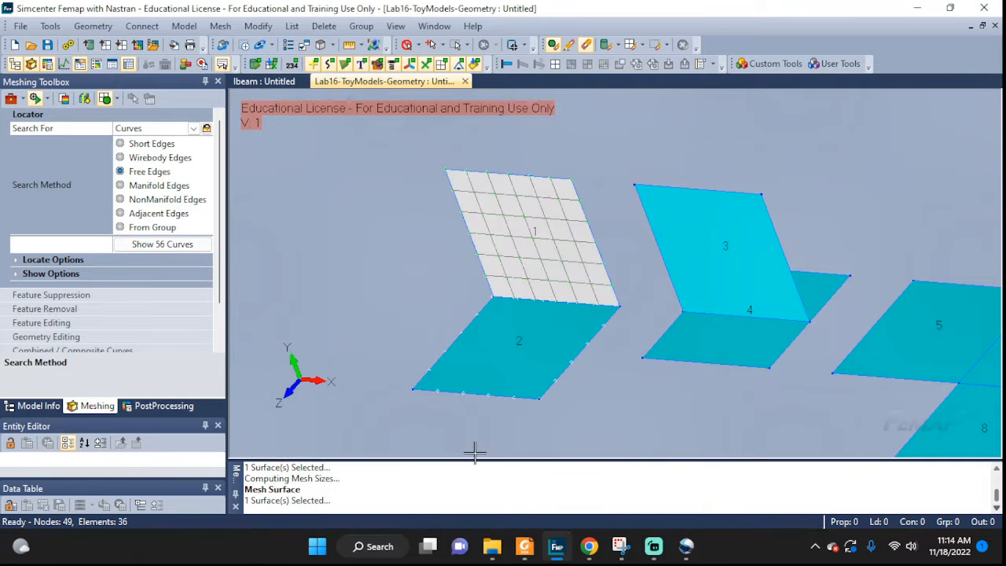
Step: Mesh surface 2 with the same automatic quad settings, accepting plot-only elements
{"action": "left_click", "coordinate": [221, 26]}
{"action": "mouse_move", "coordinate": [258, 76]}
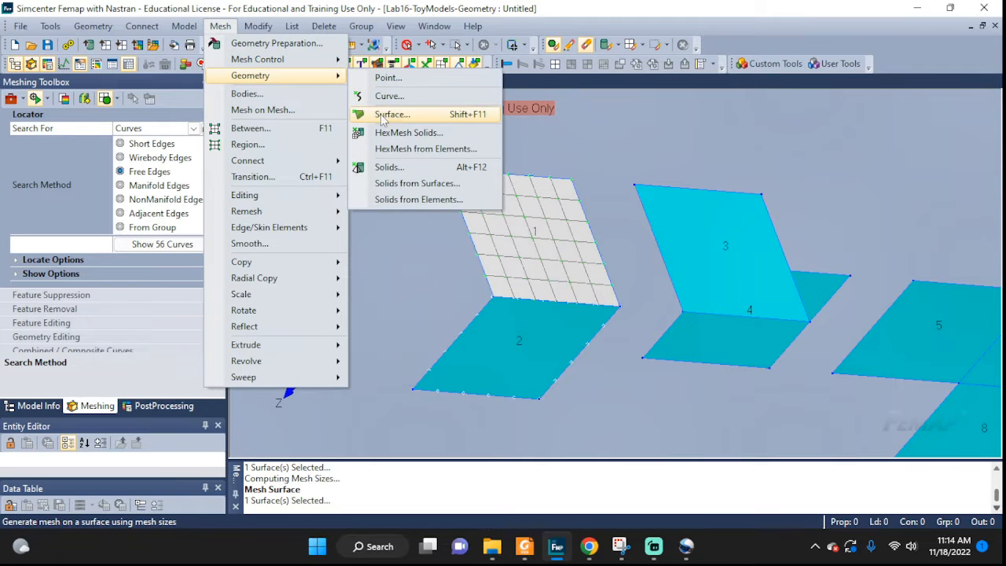
{"action": "left_click", "coordinate": [403, 117]}
{"action": "left_click", "coordinate": [517, 347]}
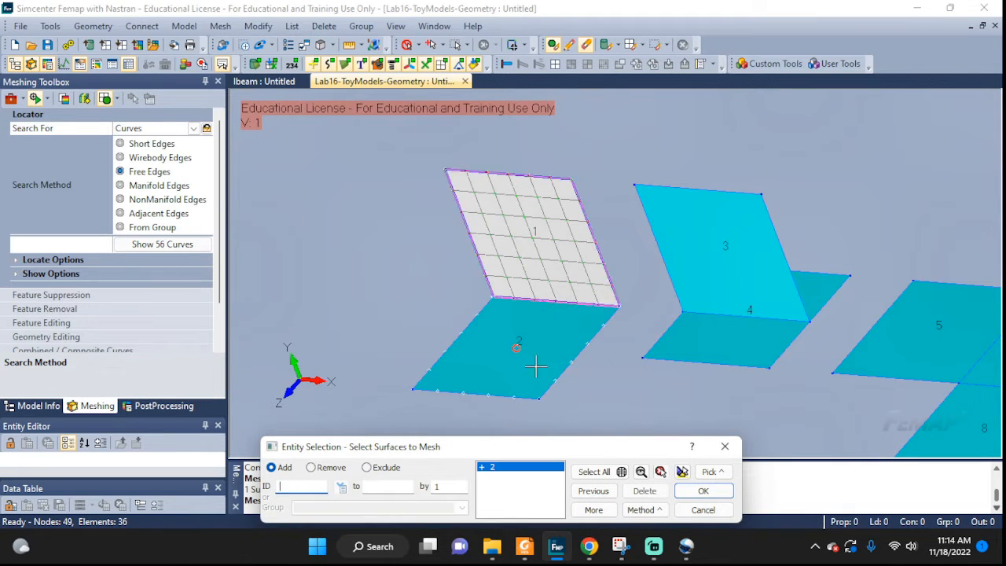
{"action": "left_click", "coordinate": [699, 491]}
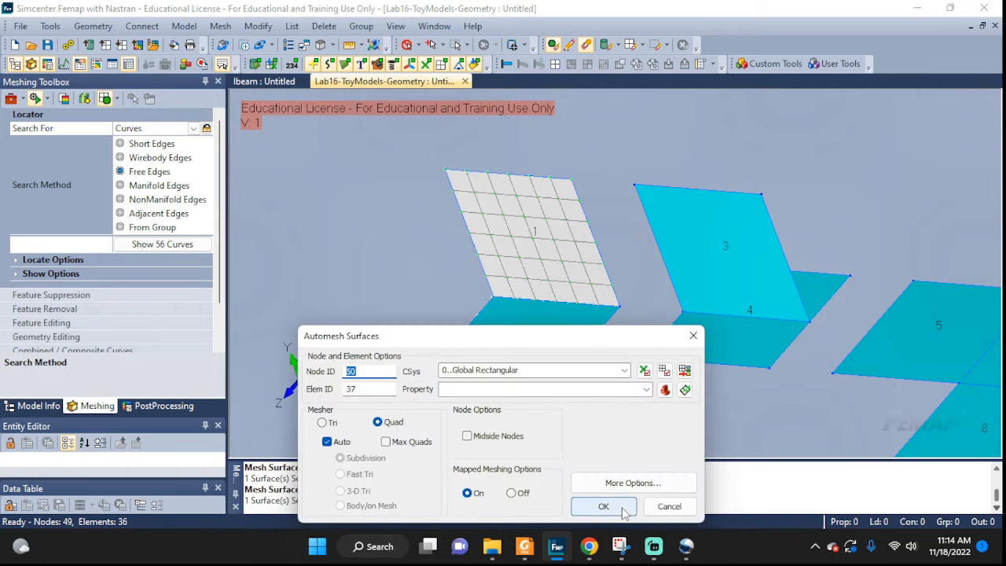
{"action": "left_click", "coordinate": [603, 506]}
{"action": "left_click", "coordinate": [467, 449]}
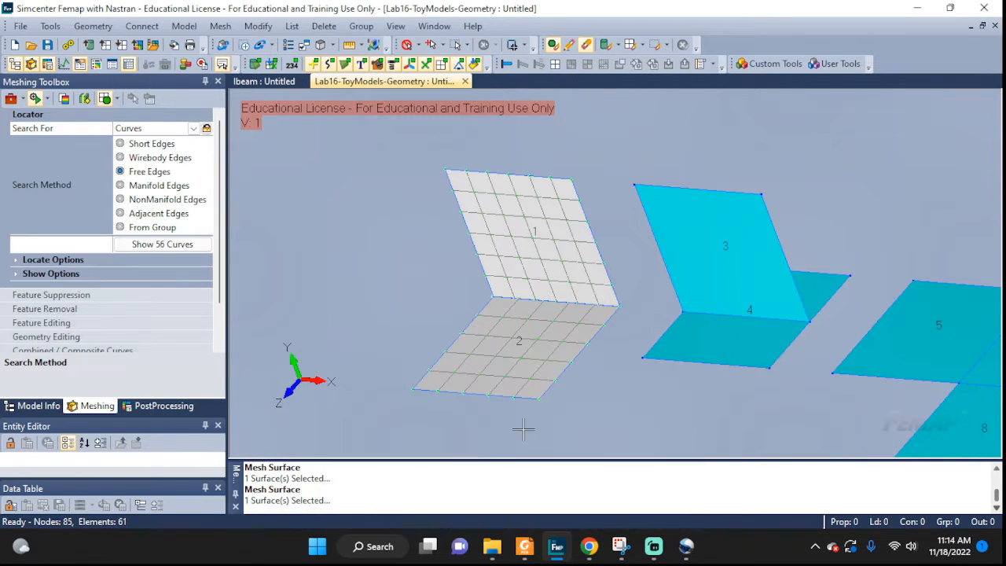
Step: Compare the mesh where surfaces 1 and 2 meet with the I-beam's joint between web and bottom flange
{"action": "scroll", "coordinate": [525, 310], "scroll_direction": "up", "scroll_amount": 2}
{"action": "scroll", "coordinate": [525, 310], "scroll_direction": "up", "scroll_amount": 5}
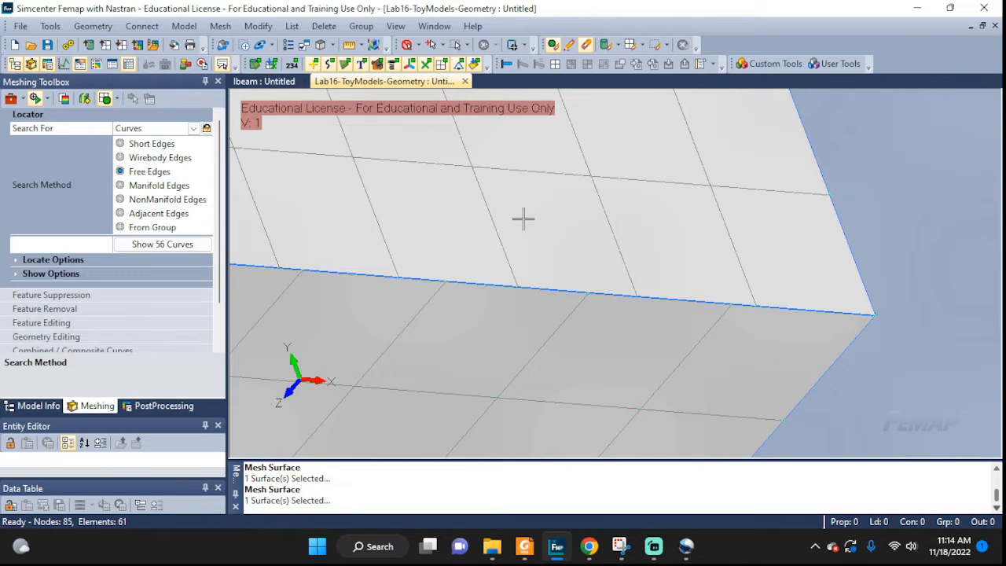
{"action": "left_click", "coordinate": [288, 85]}
{"action": "scroll", "coordinate": [592, 315], "scroll_direction": "up", "scroll_amount": 5}
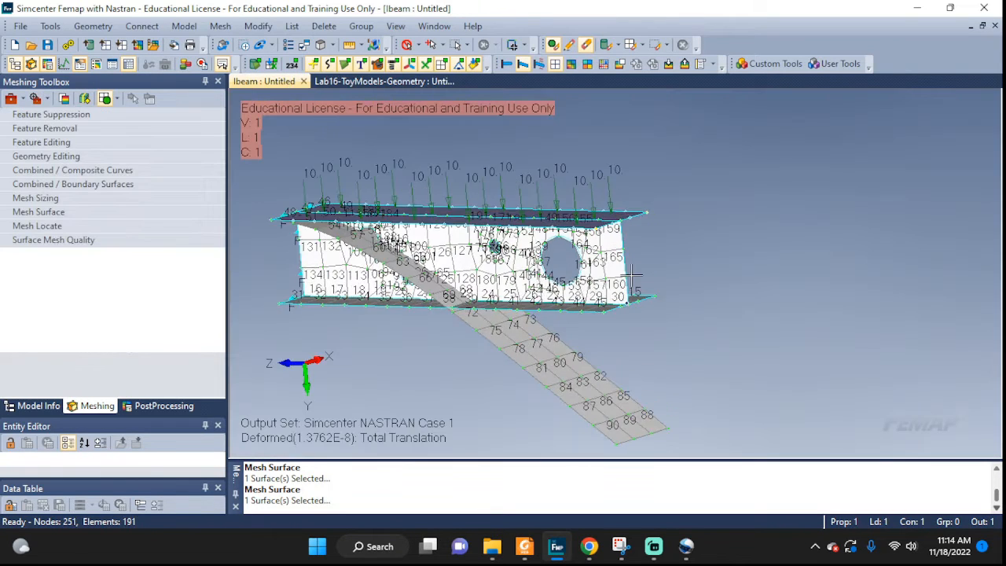
{"action": "scroll", "coordinate": [591, 315], "scroll_direction": "up", "scroll_amount": 5}
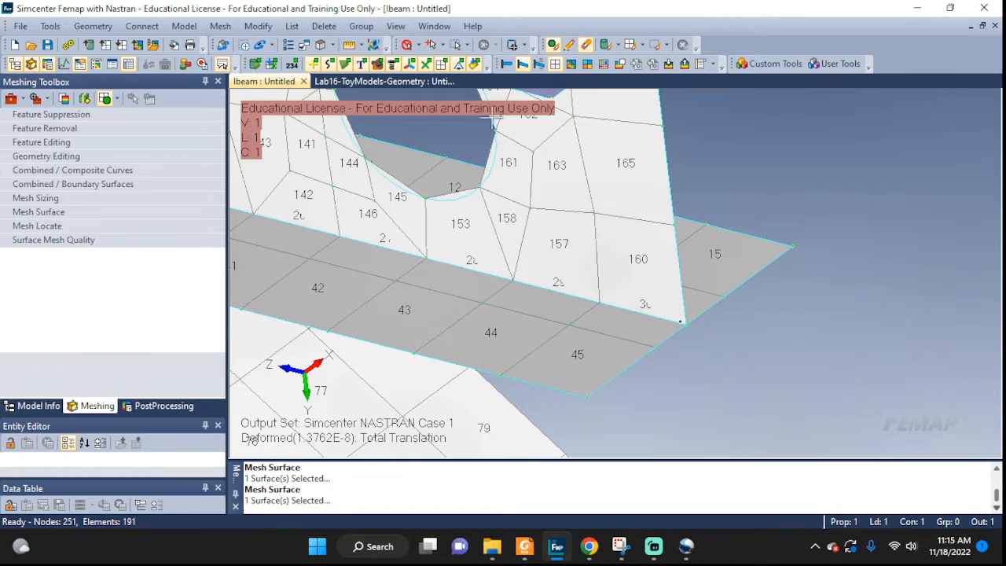
{"action": "left_click", "coordinate": [383, 81]}
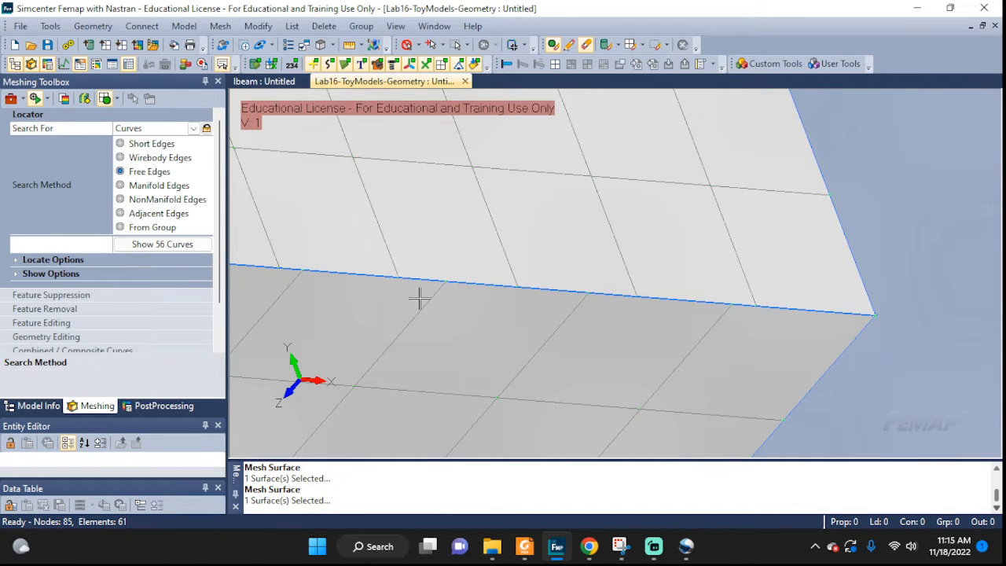
Step: Turn on node labels in the toy model and examine the node numbers along the edge between surfaces 1 and 2
{"action": "scroll", "coordinate": [779, 299], "scroll_direction": "down", "scroll_amount": 3}
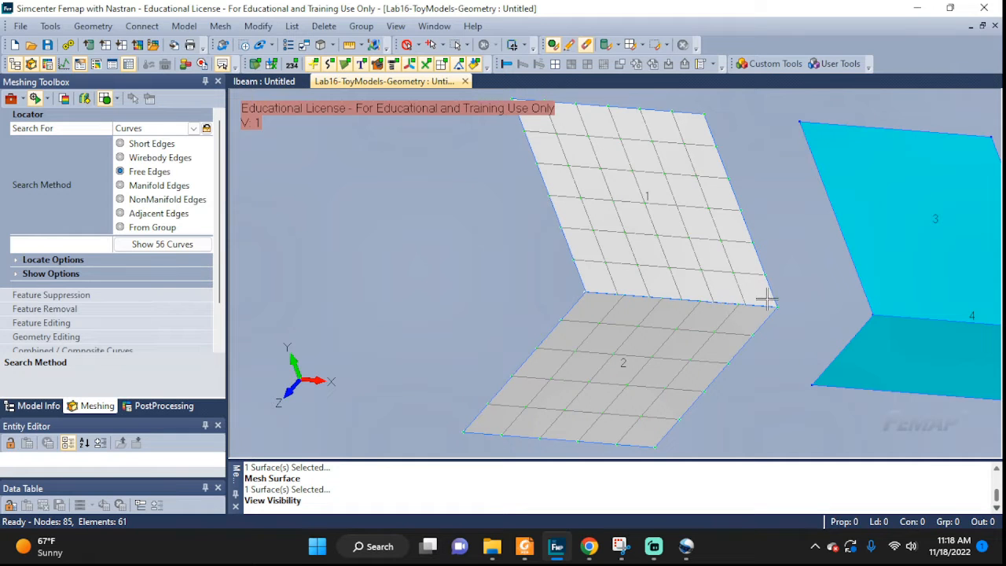
{"action": "key", "text": "ctrl+q"}
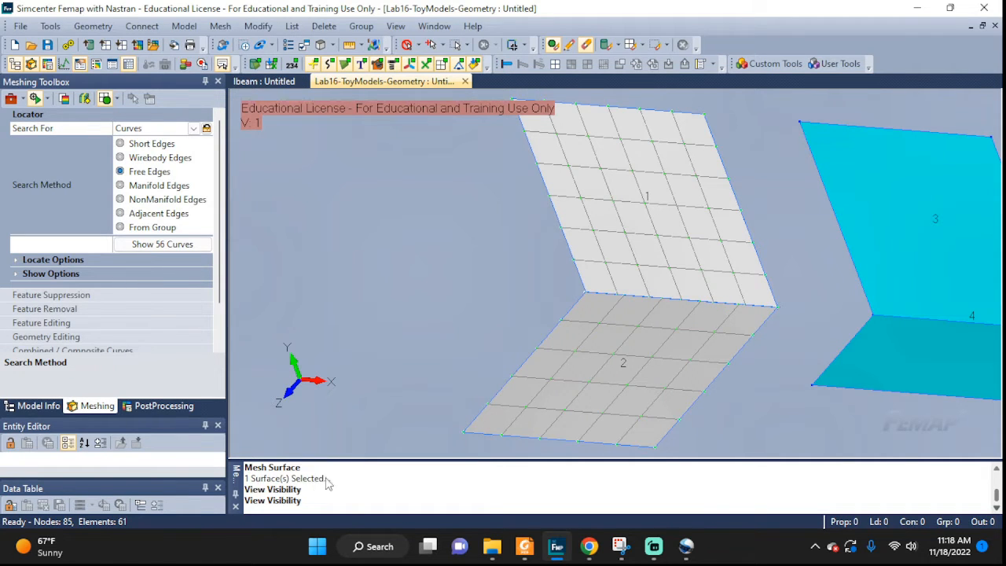
{"action": "left_click", "coordinate": [352, 355]}
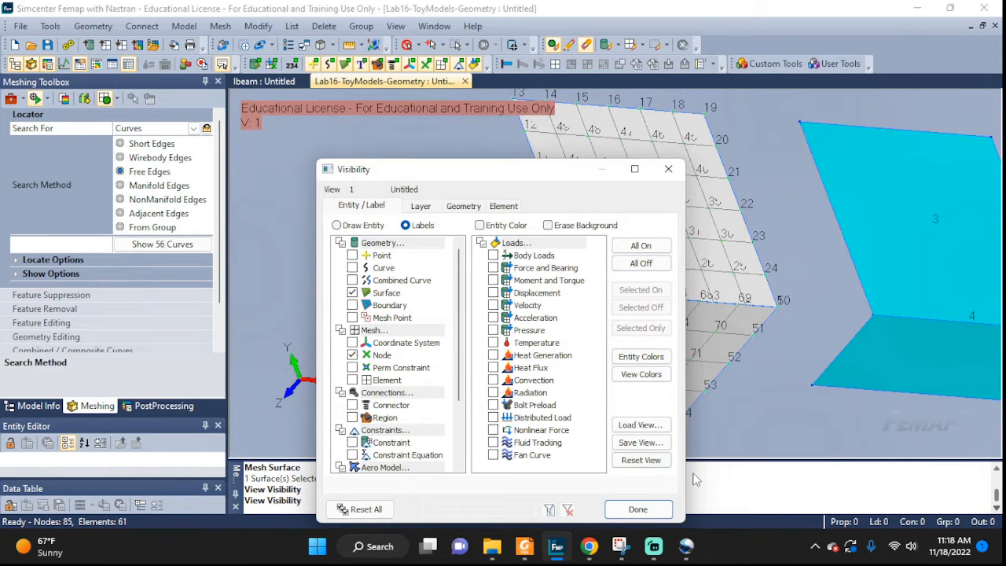
{"action": "left_click", "coordinate": [660, 510]}
{"action": "scroll", "coordinate": [796, 312], "scroll_direction": "up", "scroll_amount": 5}
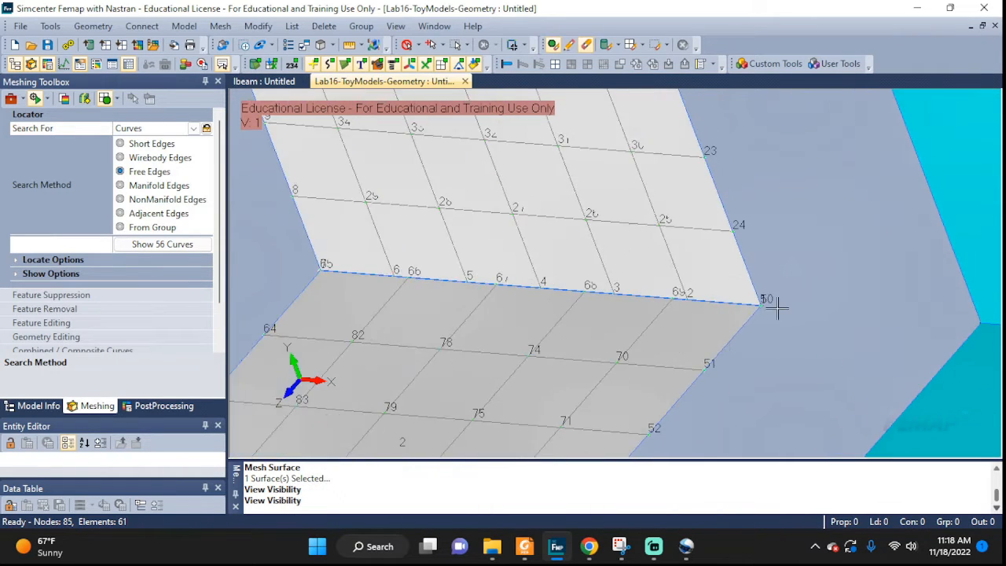
{"action": "scroll", "coordinate": [743, 316], "scroll_direction": "up", "scroll_amount": 3}
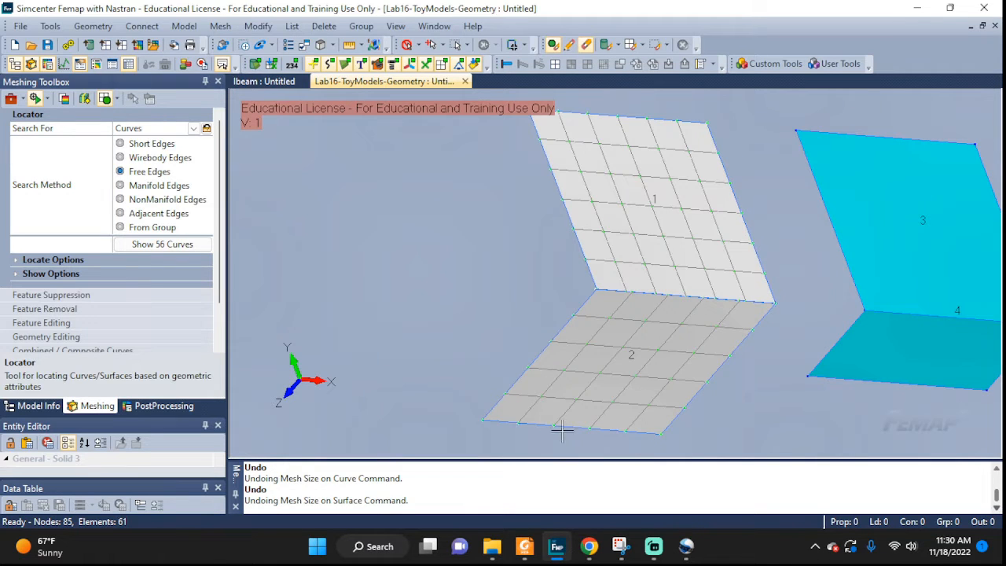
Step: Turn on the free edge display in the Mesh Sizing tool and examine the joint between surfaces 1 and 2
{"action": "left_click", "coordinate": [24, 115]}
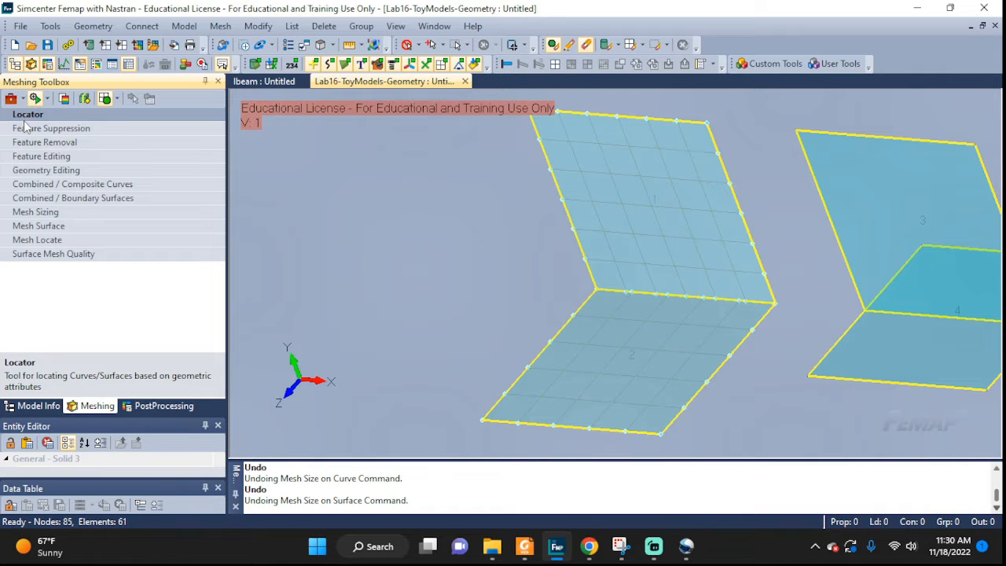
{"action": "left_click", "coordinate": [37, 212]}
{"action": "scroll", "coordinate": [40, 218], "scroll_direction": "down", "scroll_amount": 3}
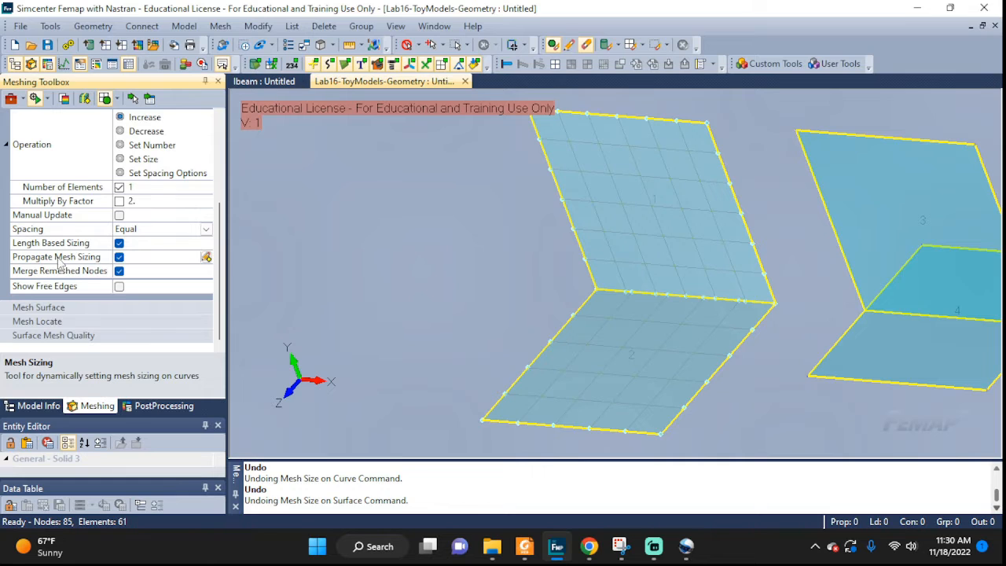
{"action": "left_click", "coordinate": [119, 287]}
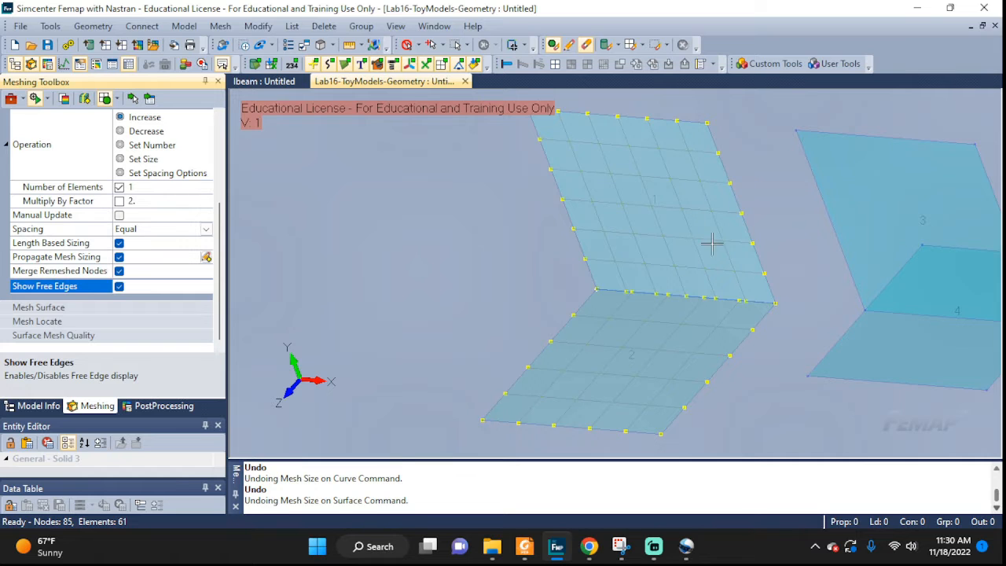
{"action": "middle_click_drag", "start_coordinate": [712, 243], "coordinate": [696, 228]}
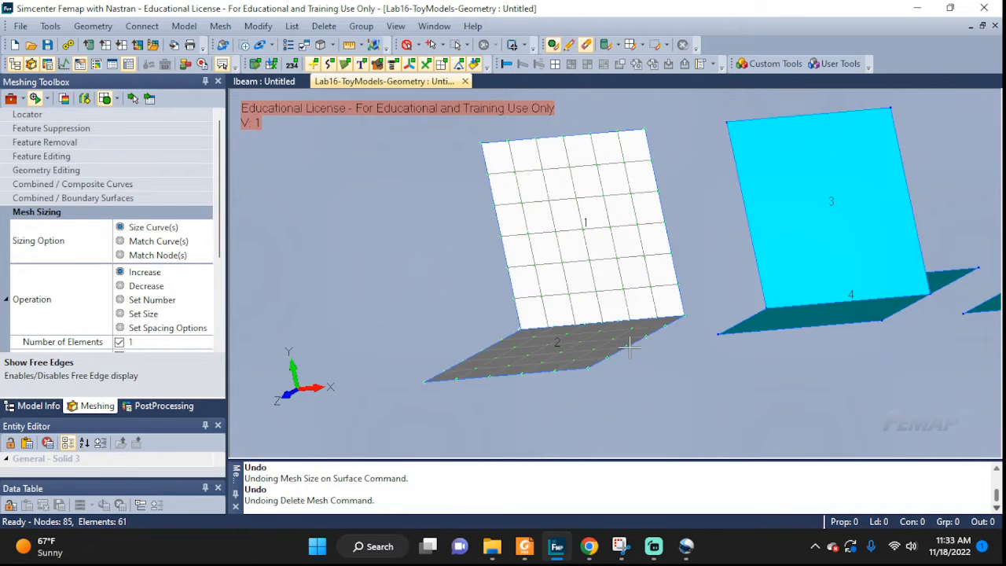
Step: Delete the mesh of all elements, including the properties, materials and meshing attributes that are no longer used
{"action": "middle_click_drag", "start_coordinate": [629, 346], "coordinate": [663, 368]}
{"action": "middle_click_drag", "start_coordinate": [619, 303], "coordinate": [581, 236]}
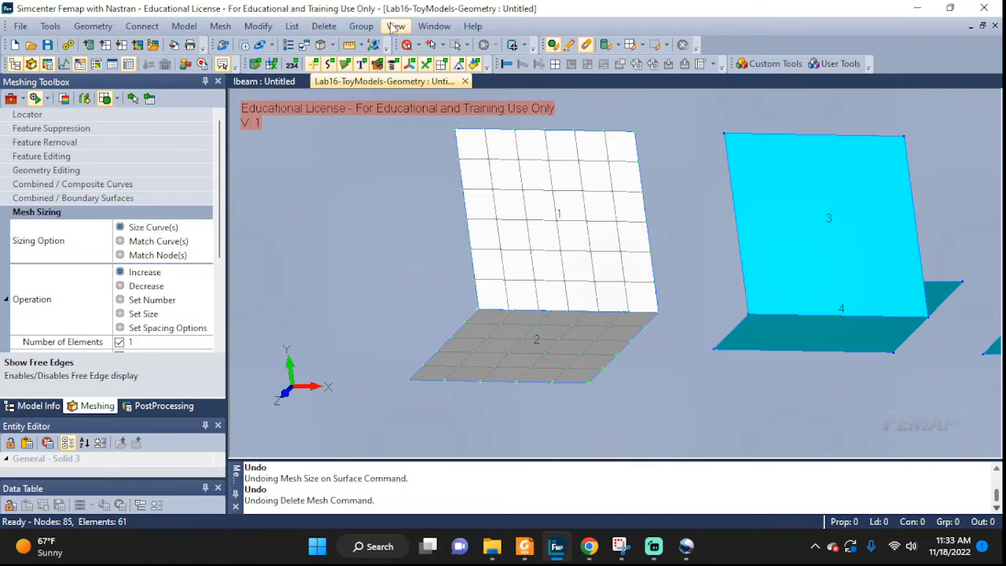
{"action": "left_click", "coordinate": [324, 26]}
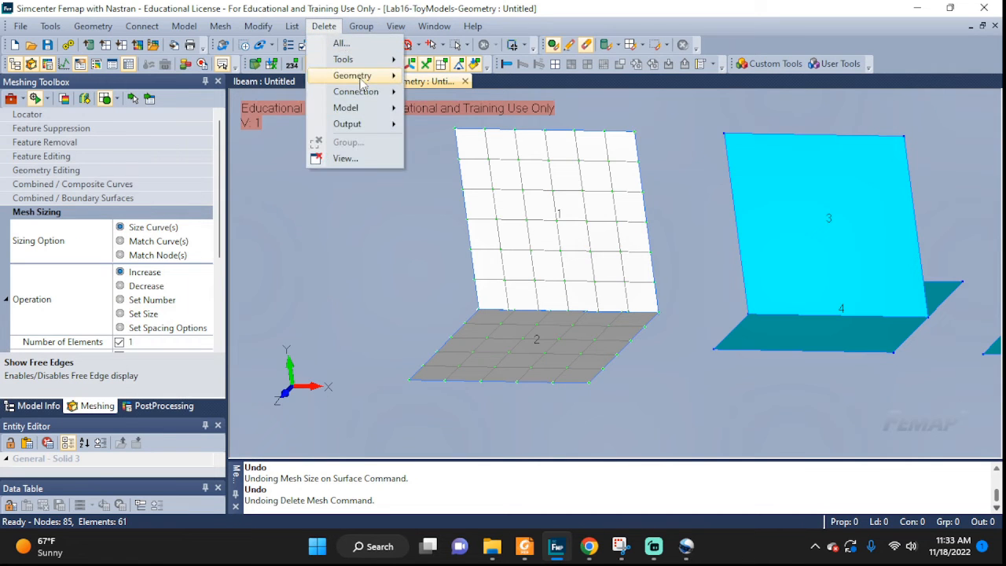
{"action": "mouse_move", "coordinate": [365, 82]}
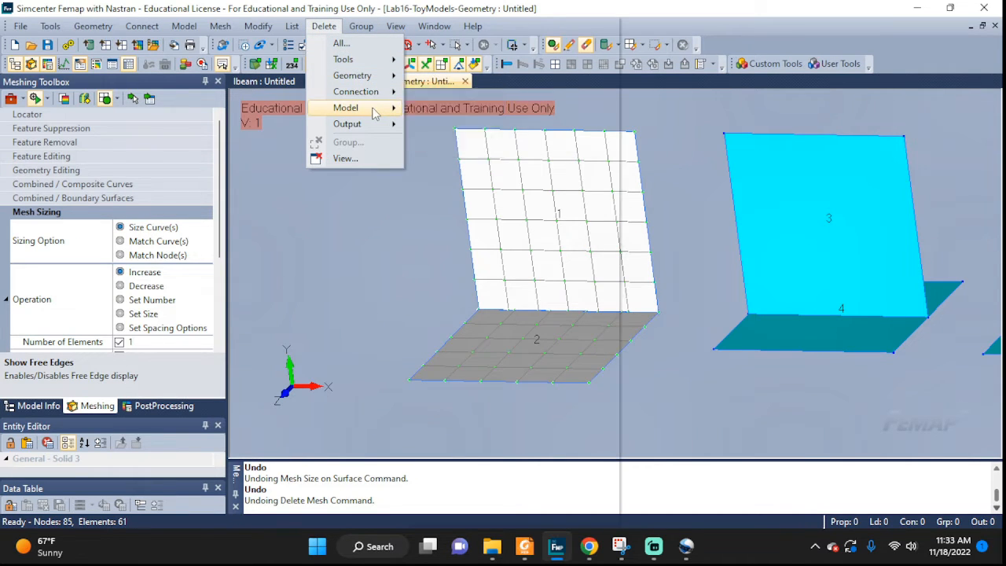
{"action": "mouse_move", "coordinate": [375, 110]}
{"action": "left_click", "coordinate": [445, 40]}
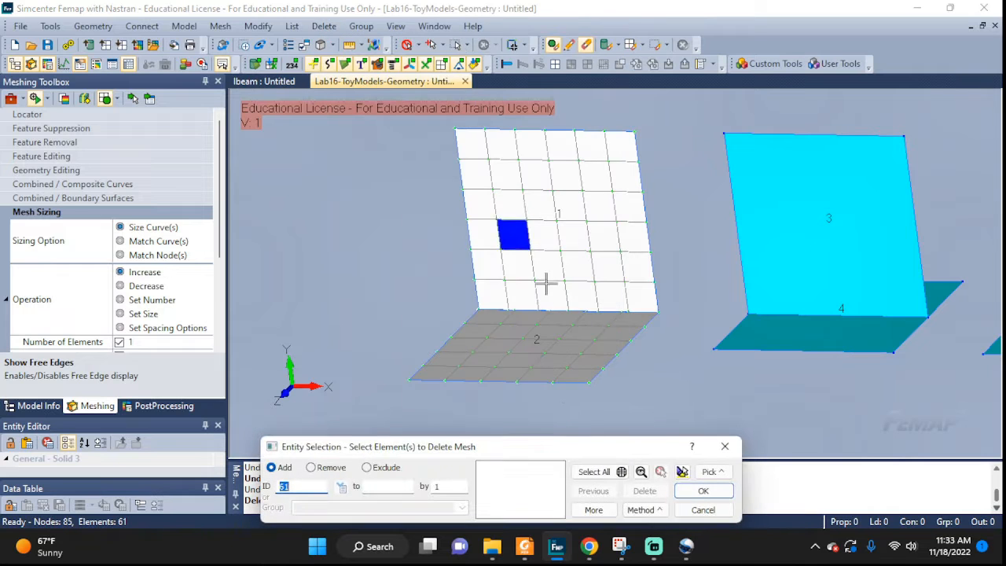
{"action": "left_click", "coordinate": [613, 474]}
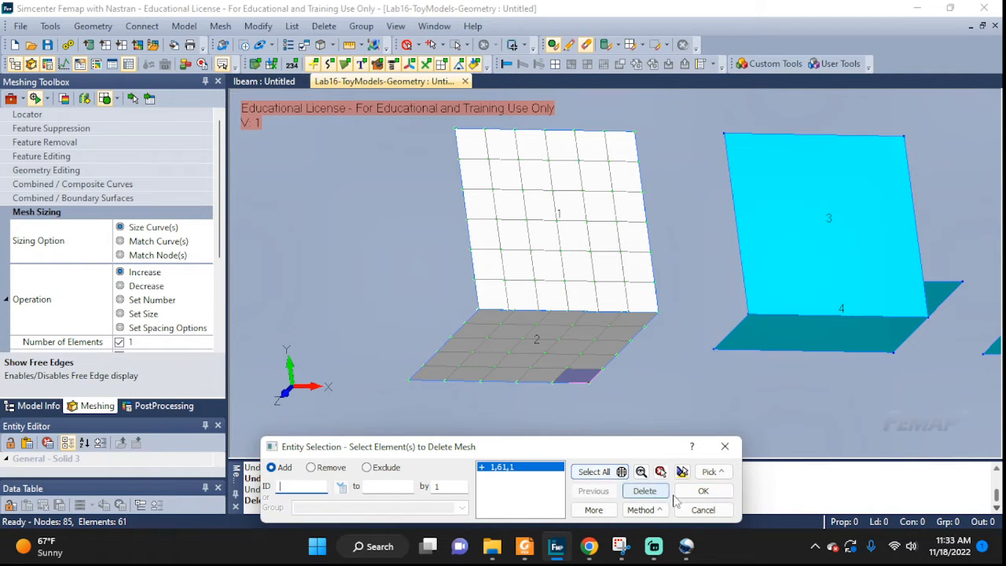
{"action": "left_click", "coordinate": [703, 490]}
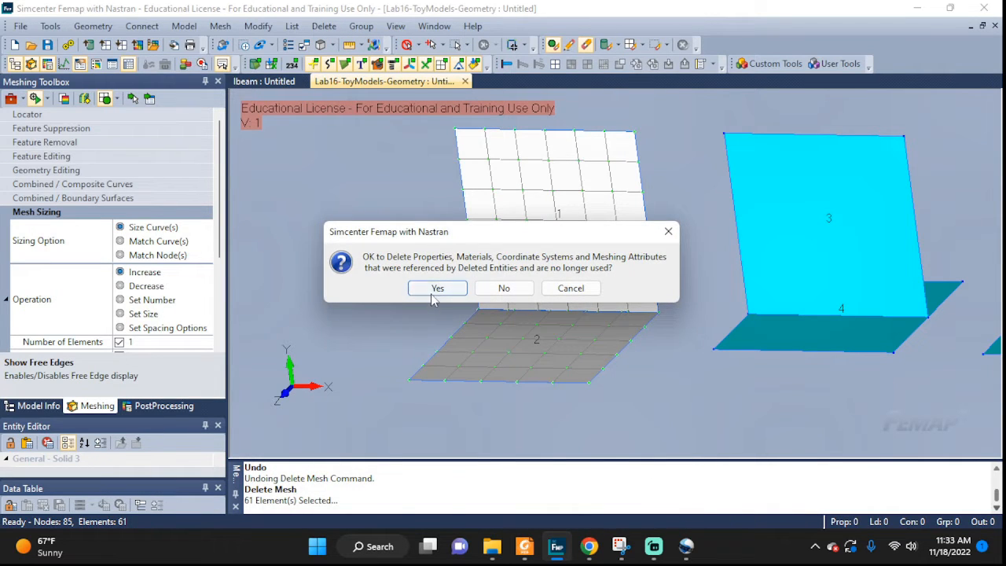
{"action": "left_click", "coordinate": [438, 289]}
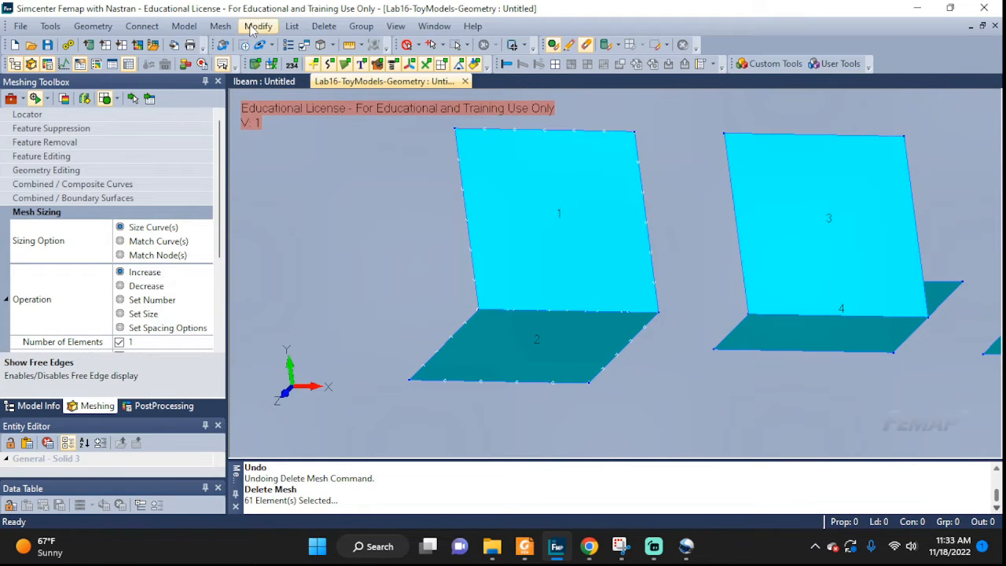
Step: Reset the mesh sizing on all curves of the toy model
{"action": "left_click", "coordinate": [220, 26]}
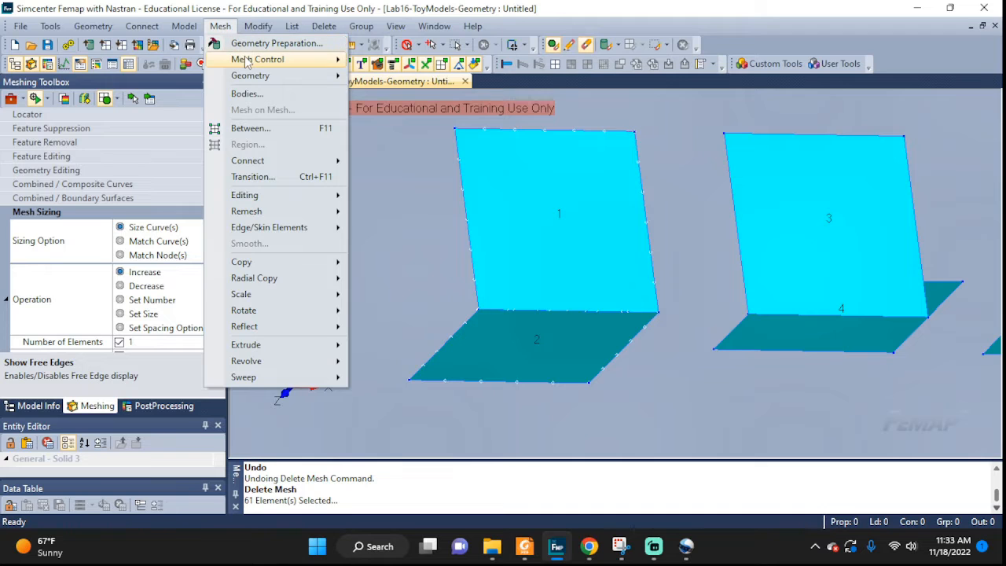
{"action": "mouse_move", "coordinate": [267, 63]}
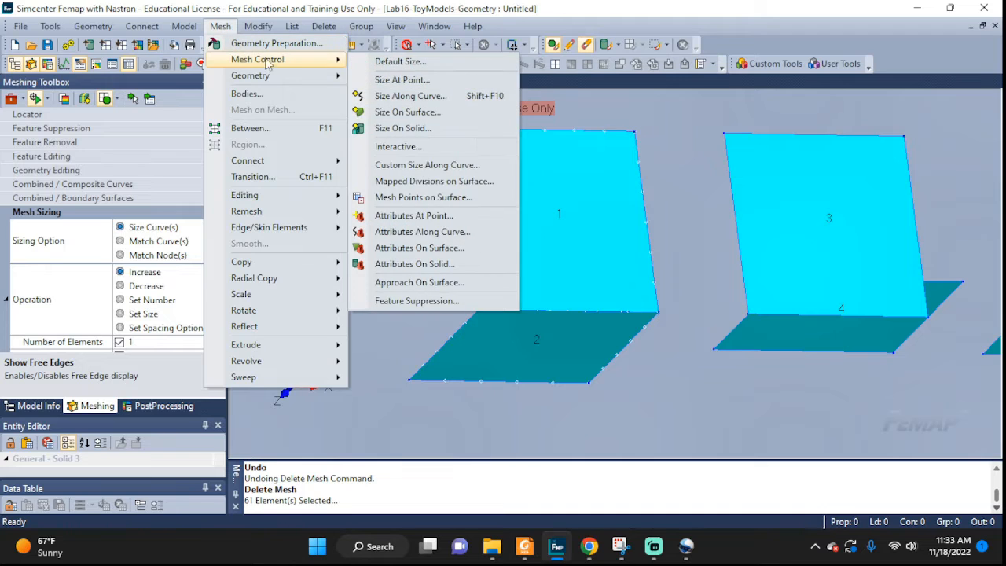
{"action": "left_click", "coordinate": [409, 96]}
{"action": "left_click", "coordinate": [633, 346]}
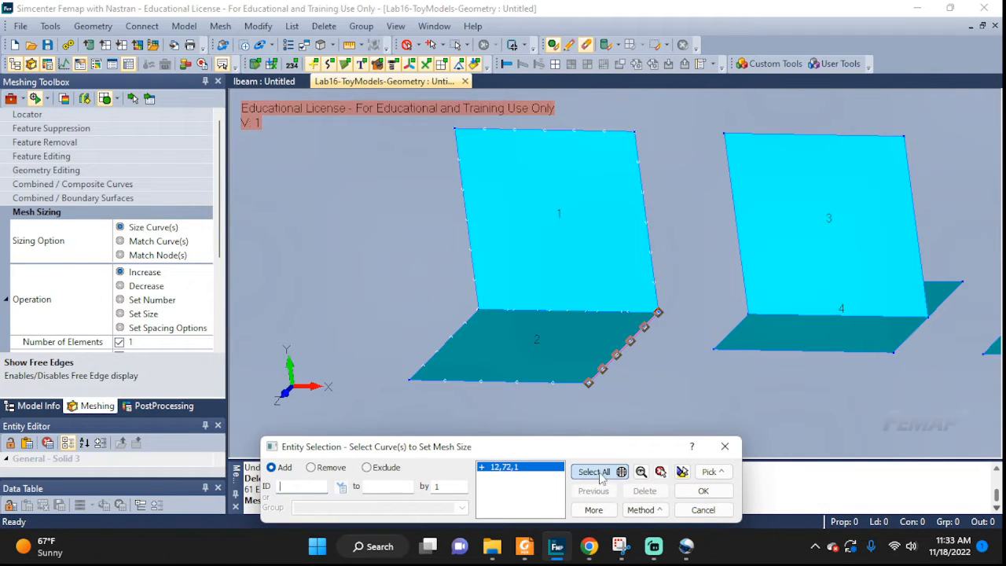
{"action": "left_click", "coordinate": [703, 490]}
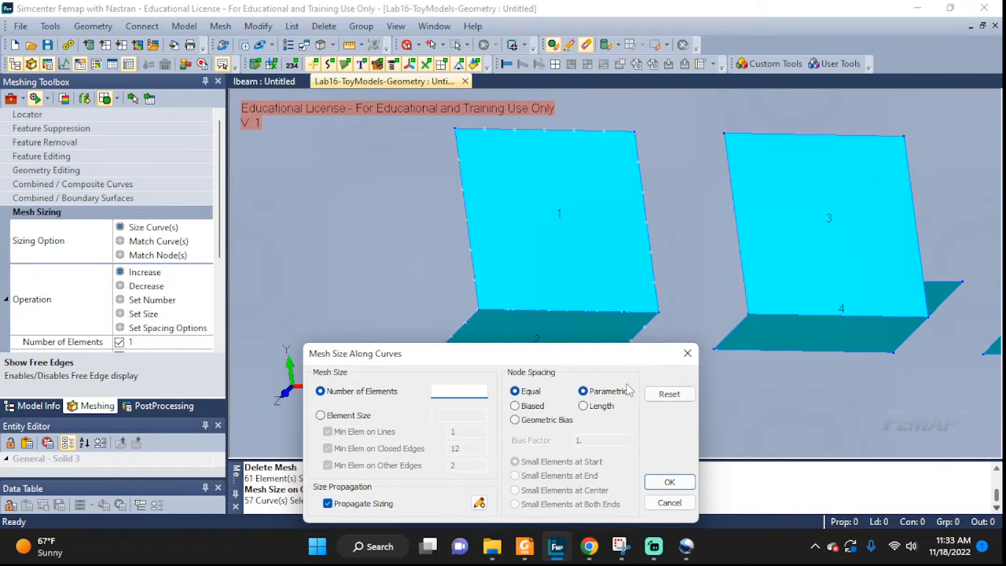
{"action": "left_click", "coordinate": [667, 396]}
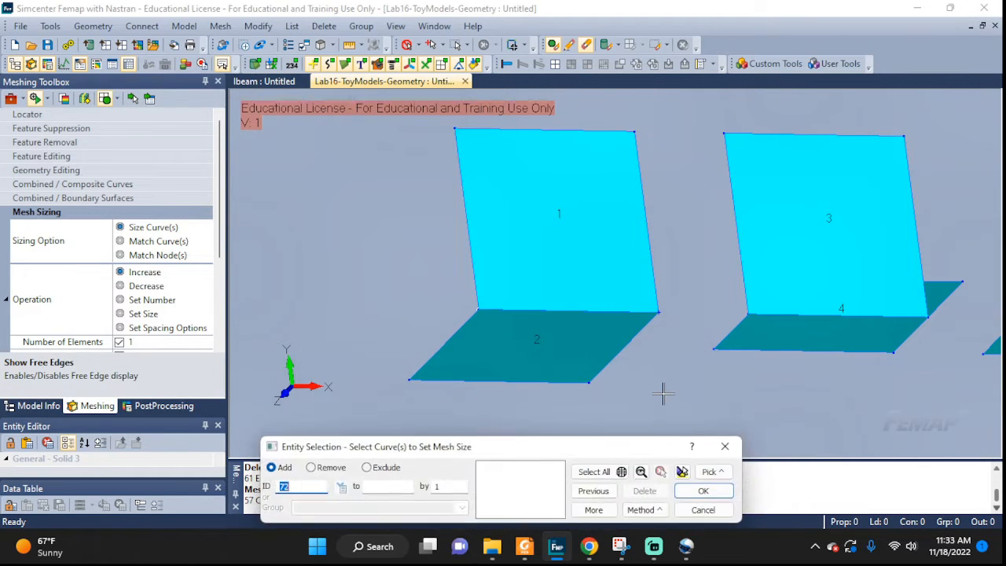
{"action": "left_click", "coordinate": [692, 513]}
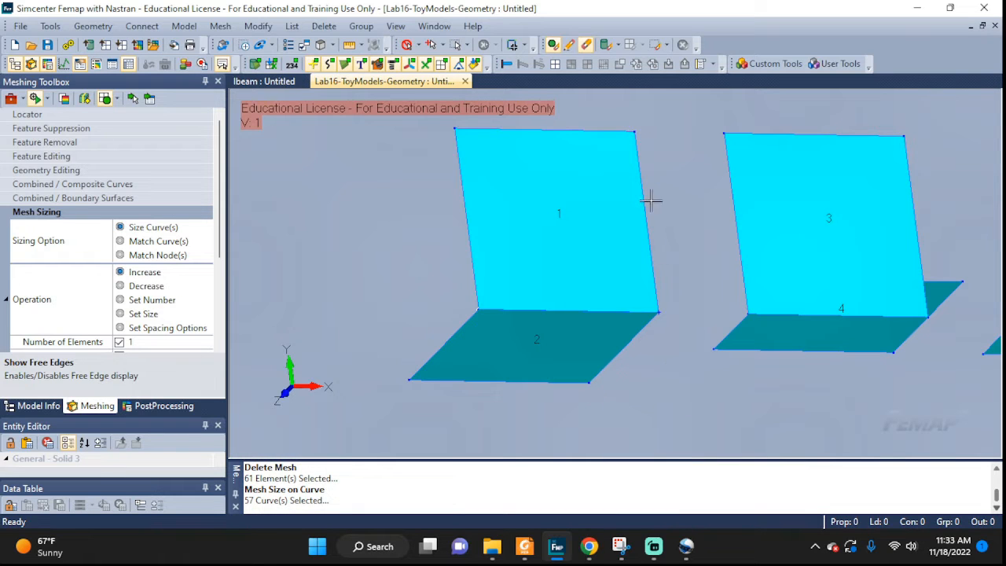
Step: Stitch surfaces 1 and 2 with a gap tolerance of 2e-3 and mergeable curve cleanup enabled, and regenerate the display
{"action": "middle_click_drag", "start_coordinate": [640, 352], "coordinate": [592, 360]}
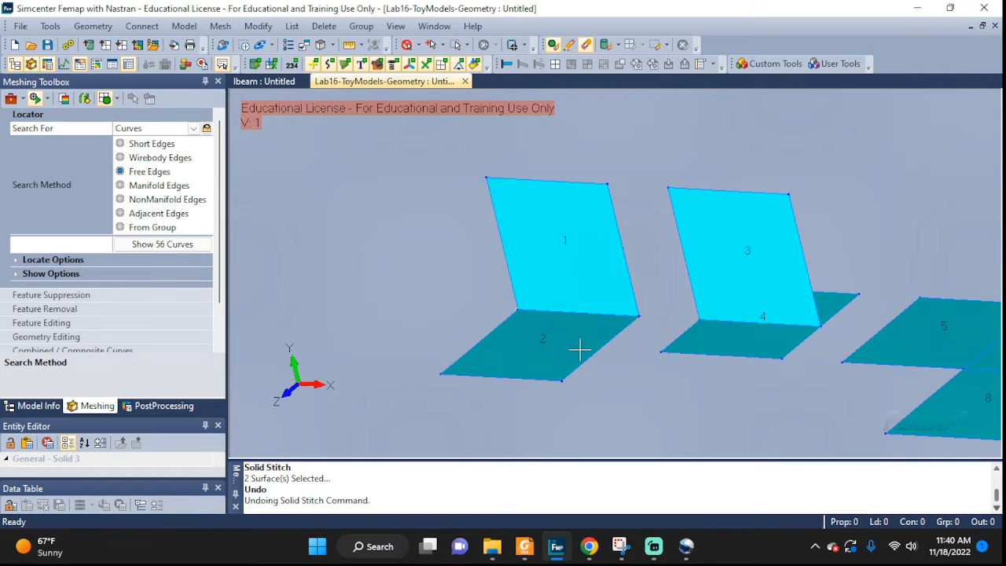
{"action": "middle_click_drag", "start_coordinate": [579, 350], "coordinate": [602, 343]}
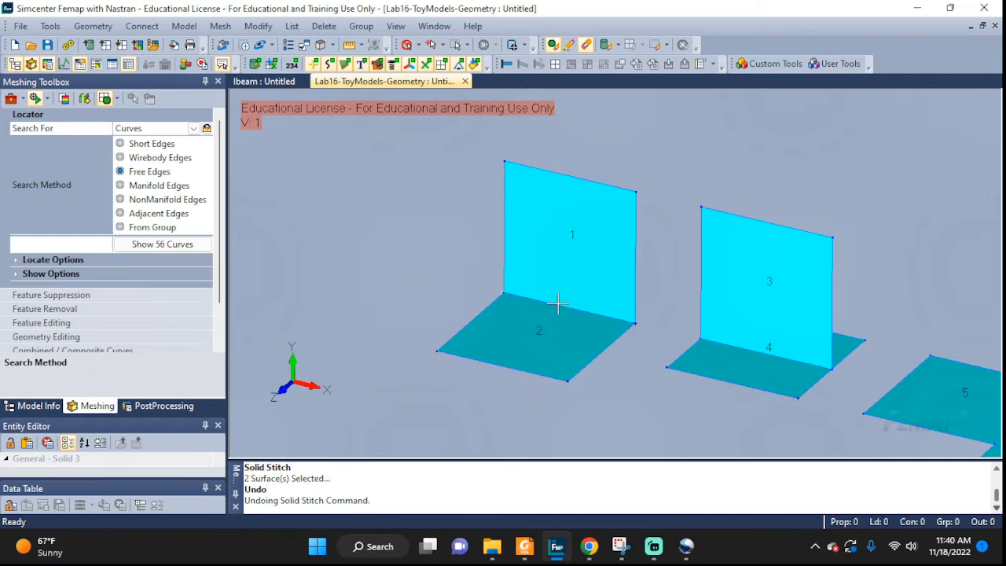
{"action": "left_click", "coordinate": [93, 26]}
{"action": "mouse_move", "coordinate": [131, 225]}
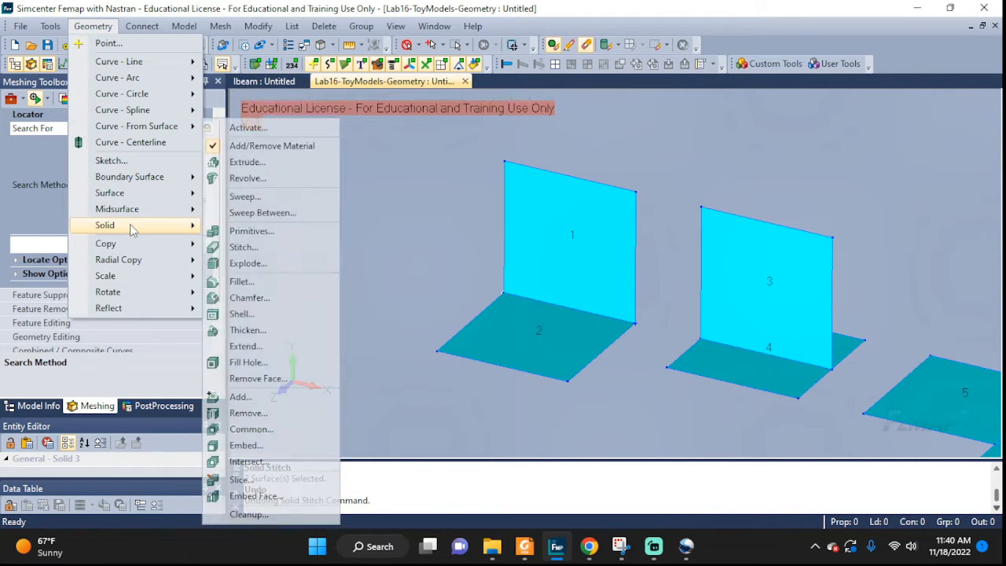
{"action": "left_click", "coordinate": [244, 247]}
{"action": "left_click", "coordinate": [575, 281]}
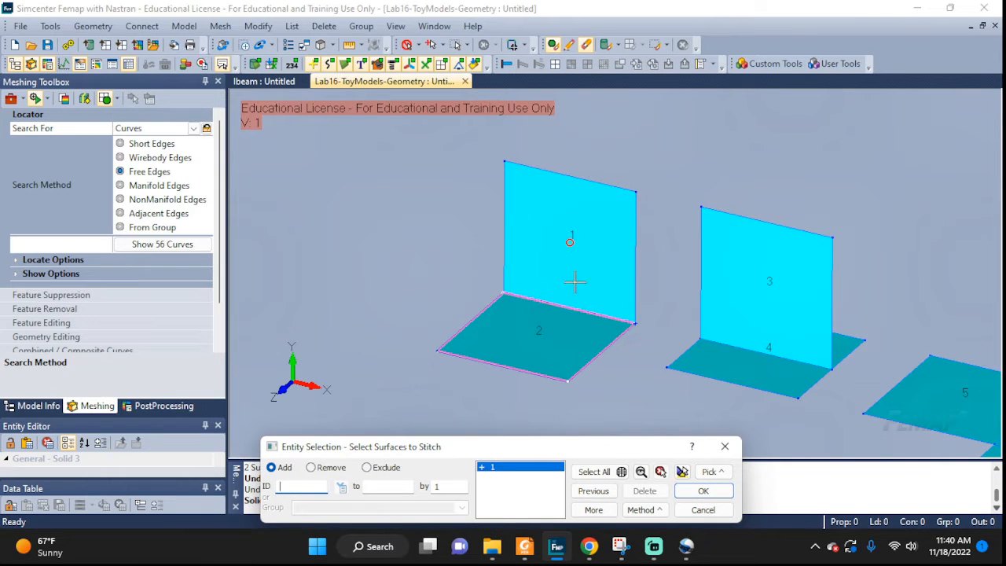
{"action": "left_click", "coordinate": [535, 336]}
{"action": "left_click", "coordinate": [703, 491]}
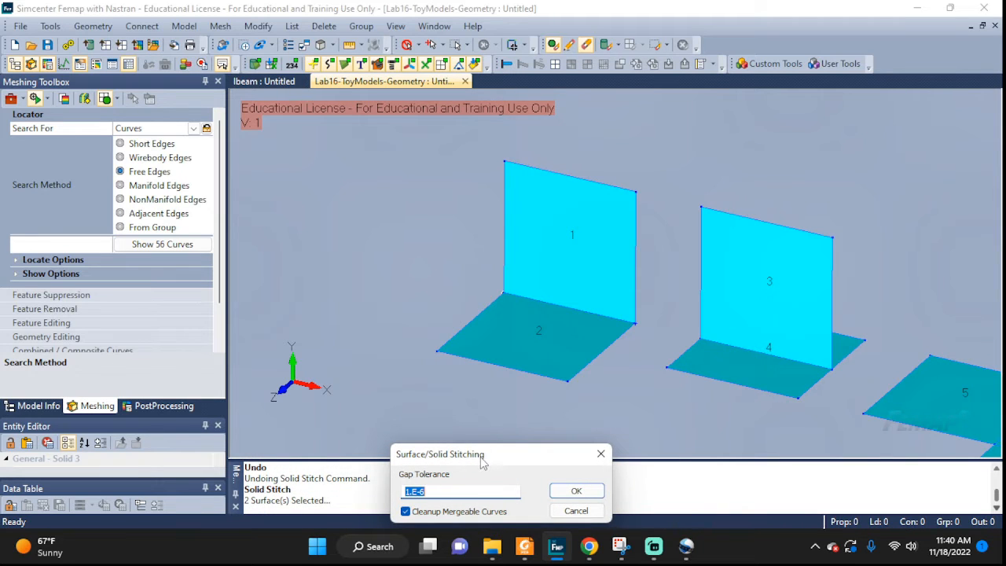
{"action": "left_click_drag", "start_coordinate": [482, 463], "coordinate": [338, 404]}
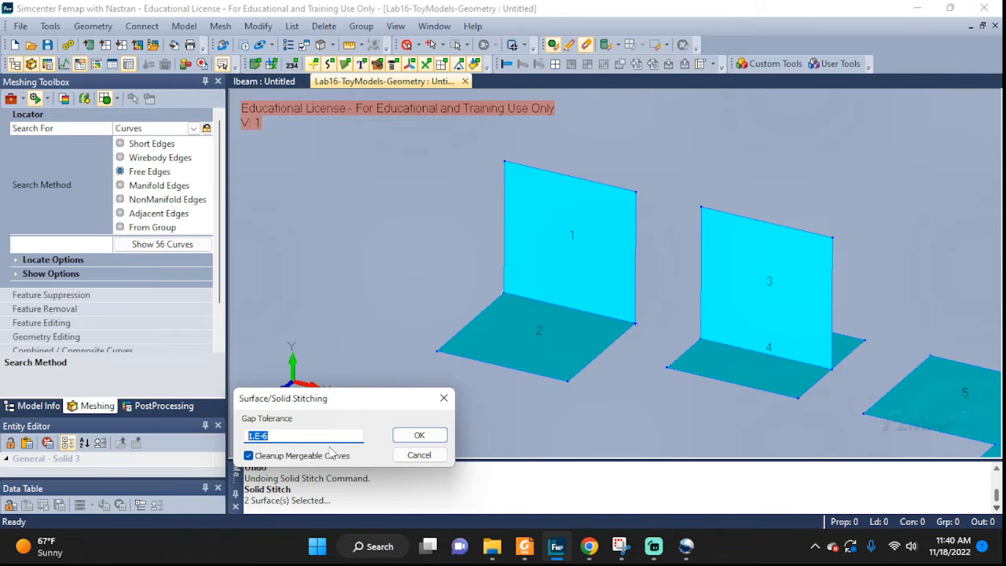
{"action": "type", "text": "2e-3"}
{"action": "left_click", "coordinate": [414, 442]}
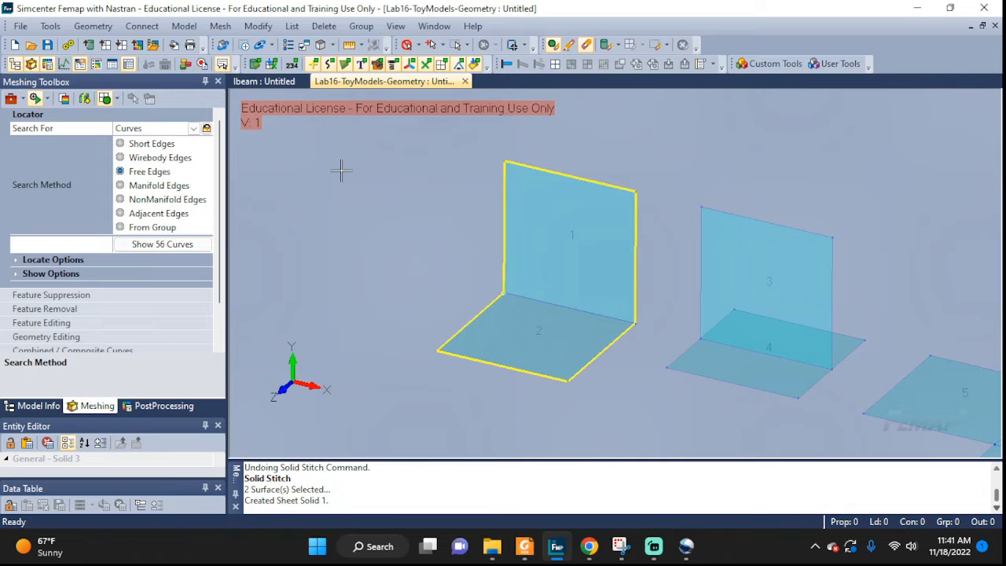
{"action": "key", "text": "ctrl+g"}
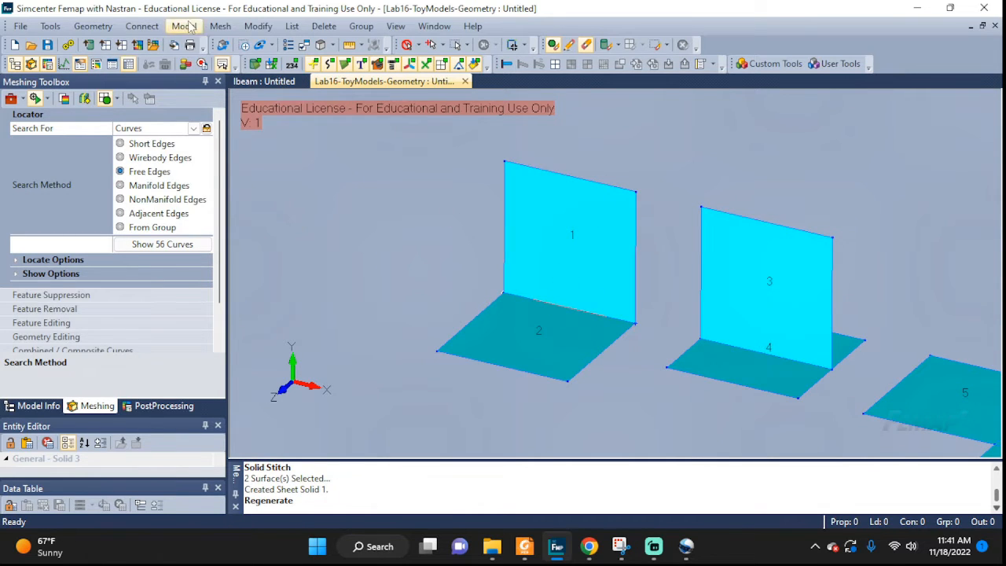
Step: Size surface 1 with an element size of 0.166667, replacing mesh sizes on all curves
{"action": "left_click", "coordinate": [226, 27]}
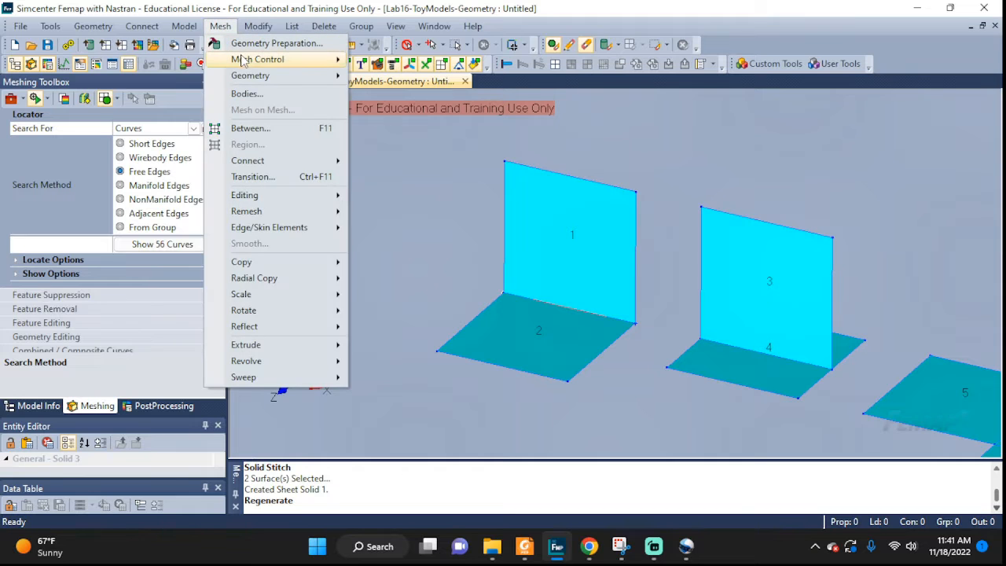
{"action": "mouse_move", "coordinate": [245, 60]}
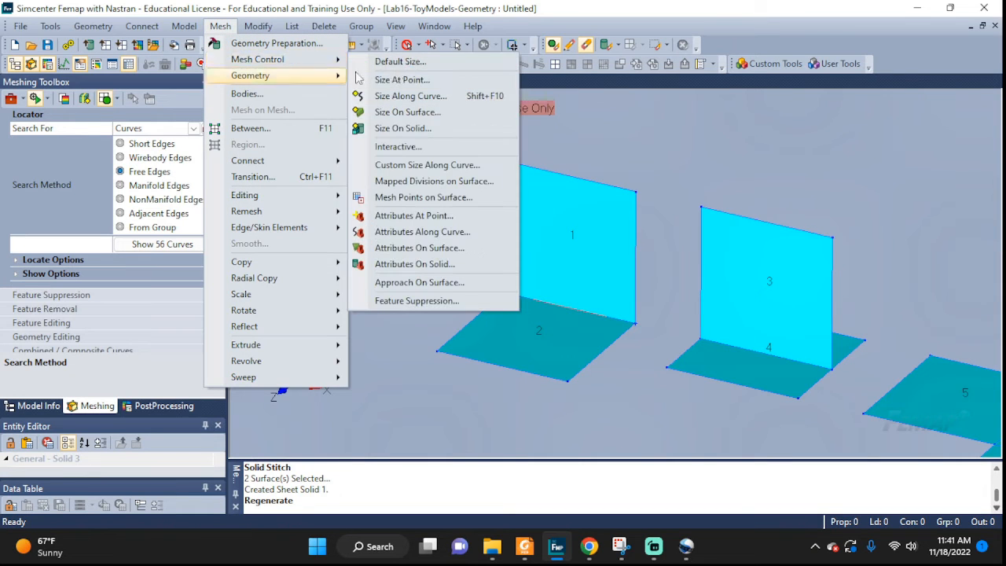
{"action": "left_click", "coordinate": [399, 113]}
{"action": "left_click", "coordinate": [570, 240]}
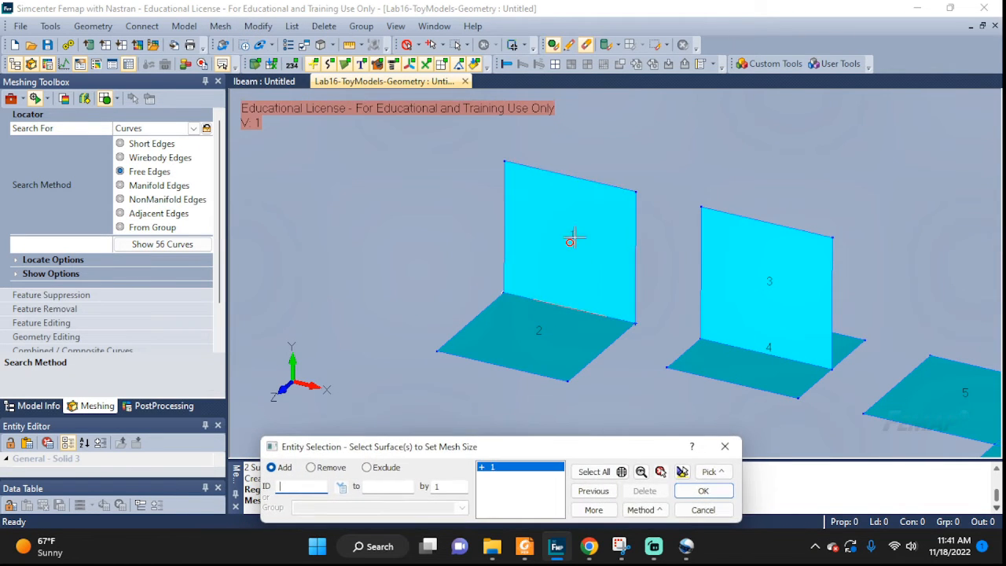
{"action": "left_click", "coordinate": [713, 492]}
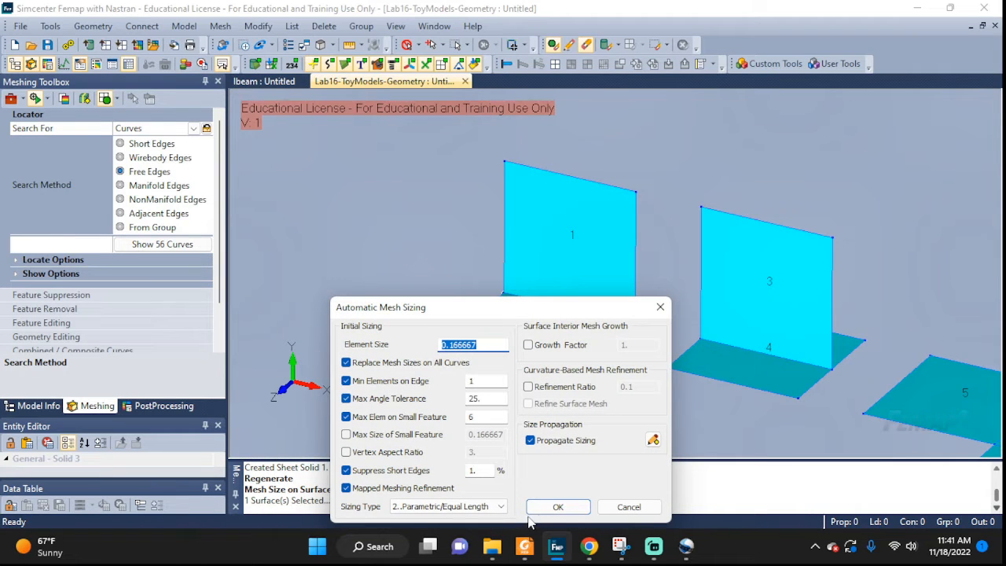
{"action": "left_click", "coordinate": [557, 507]}
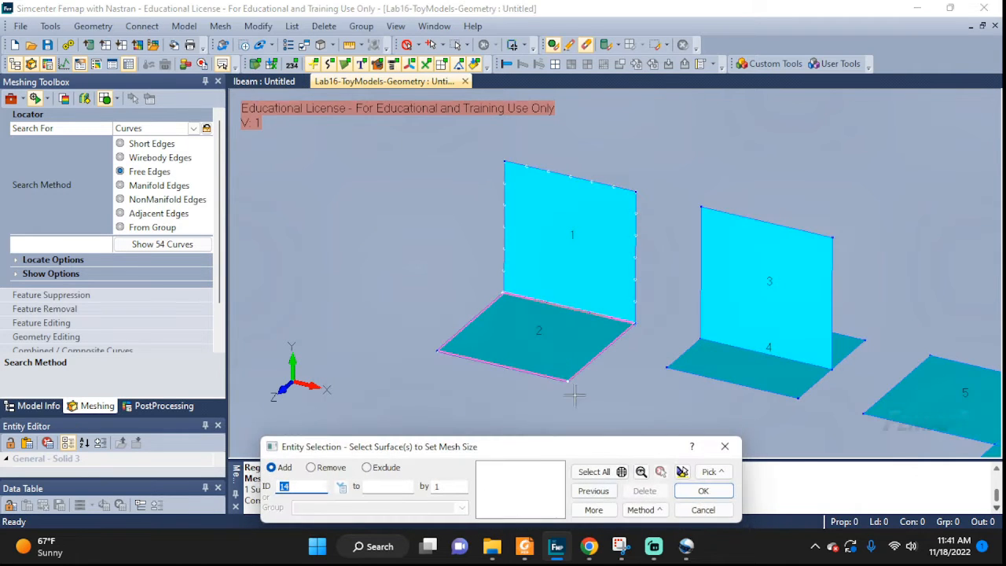
Step: Size surface 2 with an element size of 0.2, leaving replacement of mesh sizes on all curves off
{"action": "left_click", "coordinate": [536, 337]}
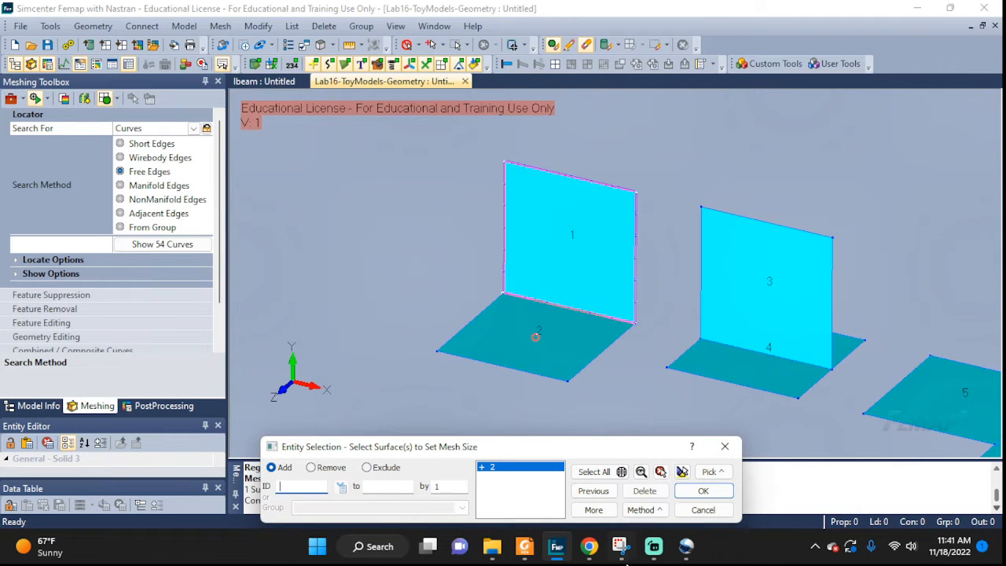
{"action": "left_click", "coordinate": [704, 491]}
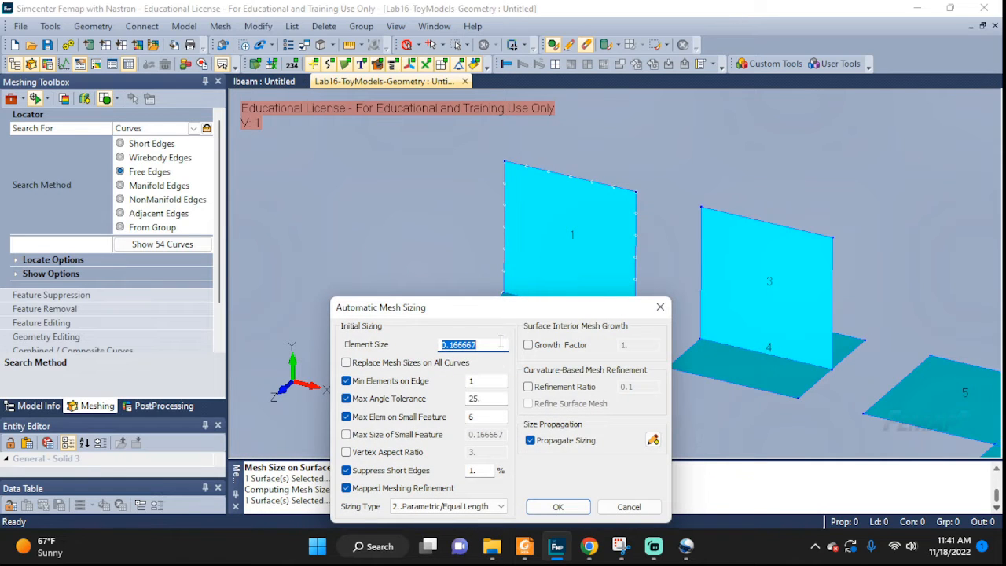
{"action": "type", "text": "0.2"}
{"action": "left_click", "coordinate": [581, 507]}
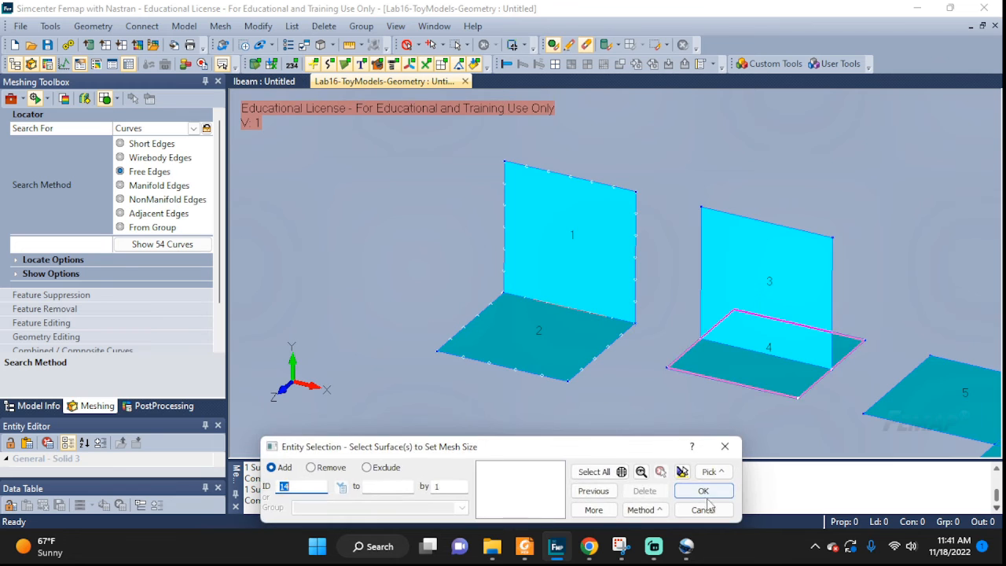
{"action": "left_click", "coordinate": [707, 508]}
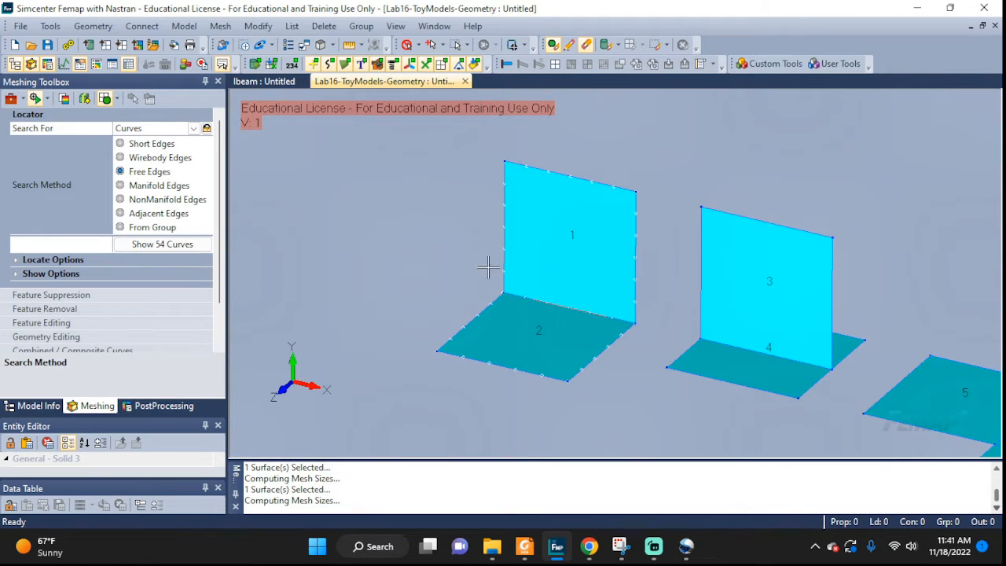
Step: Mesh surfaces 1 and 2 with automatic quad meshing and mapped meshing on, accepting plot-only elements
{"action": "left_click", "coordinate": [220, 26]}
{"action": "mouse_move", "coordinate": [279, 79]}
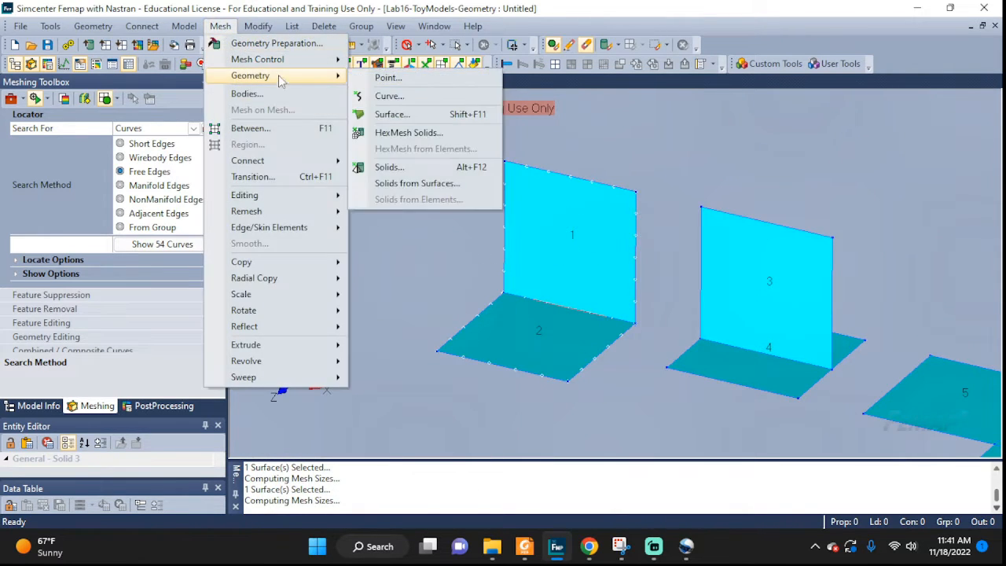
{"action": "left_click", "coordinate": [393, 115]}
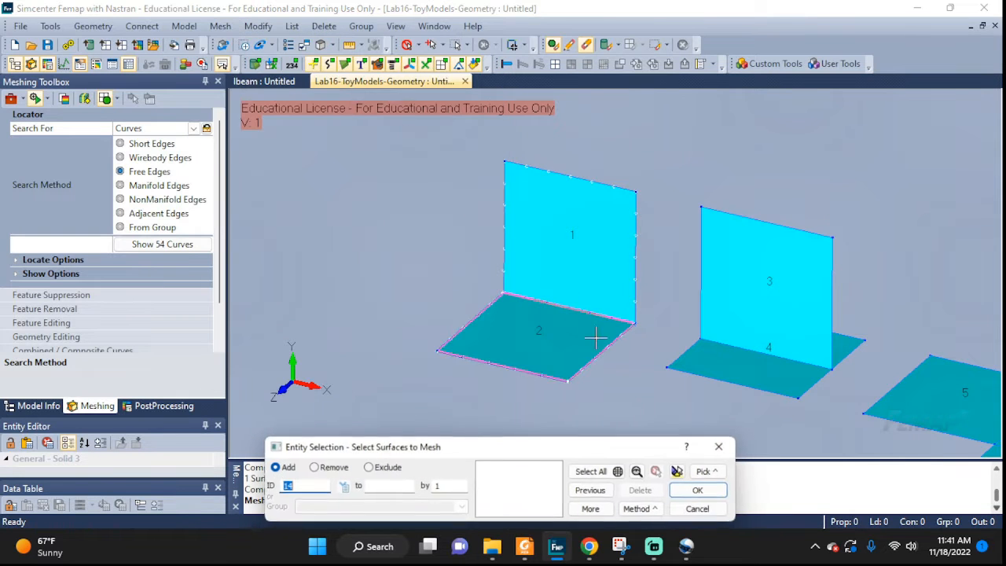
{"action": "left_click", "coordinate": [582, 276]}
{"action": "left_click", "coordinate": [574, 350]}
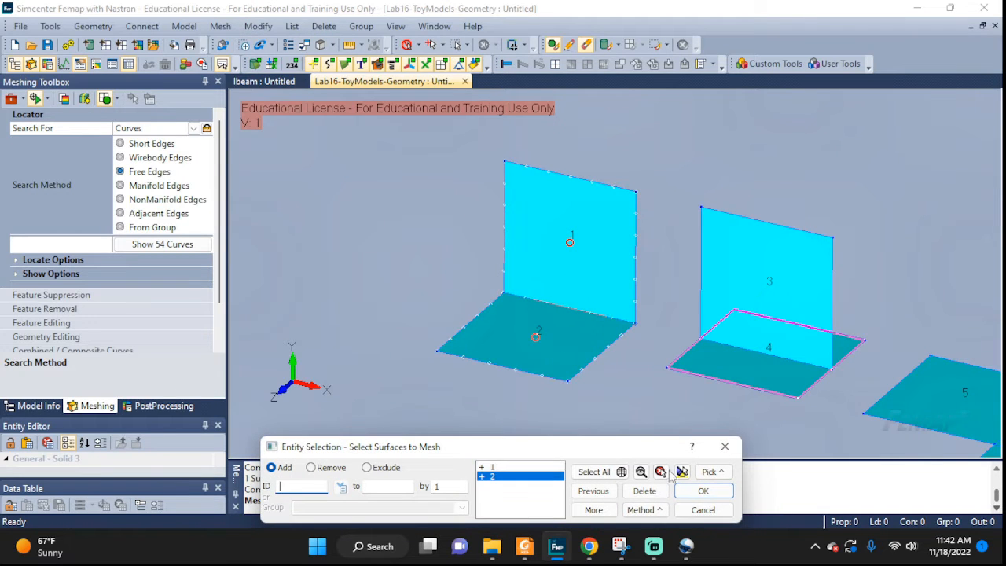
{"action": "left_click", "coordinate": [702, 491]}
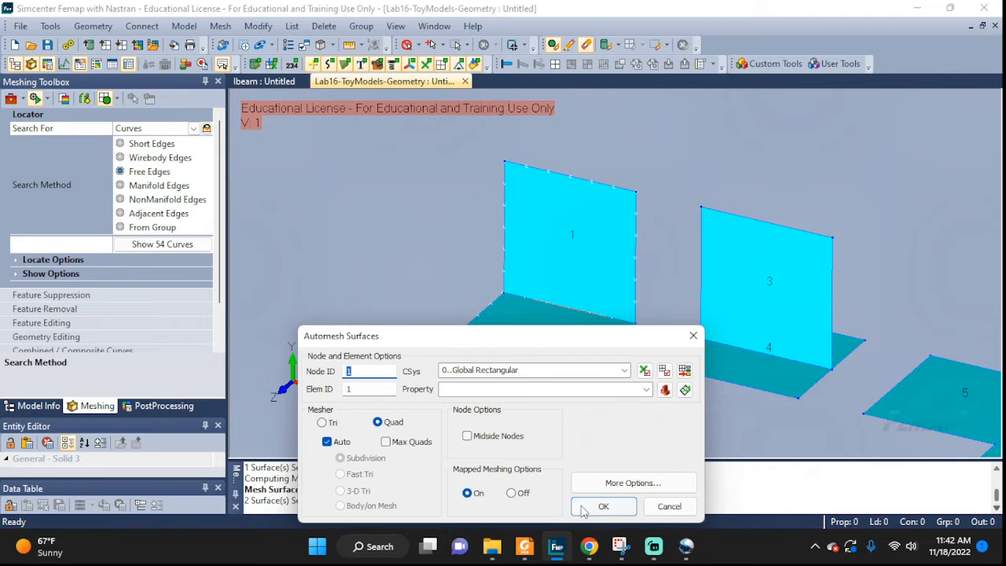
{"action": "left_click", "coordinate": [594, 509]}
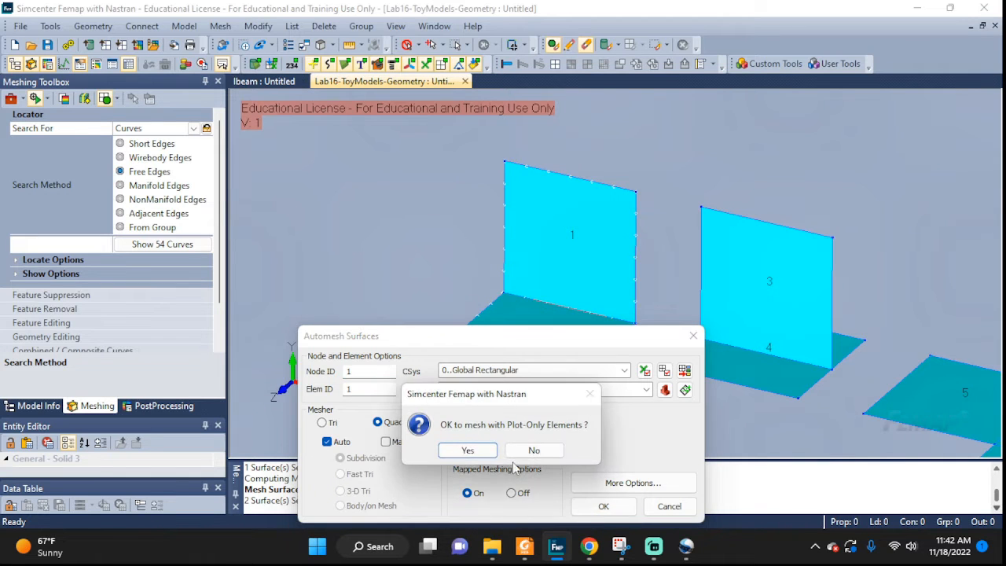
{"action": "left_click", "coordinate": [481, 447]}
Step: Show element and node labels in the view and examine the mesh along the shared edge of surfaces 1 and 2
{"action": "middle_click_drag", "start_coordinate": [638, 315], "coordinate": [651, 291]}
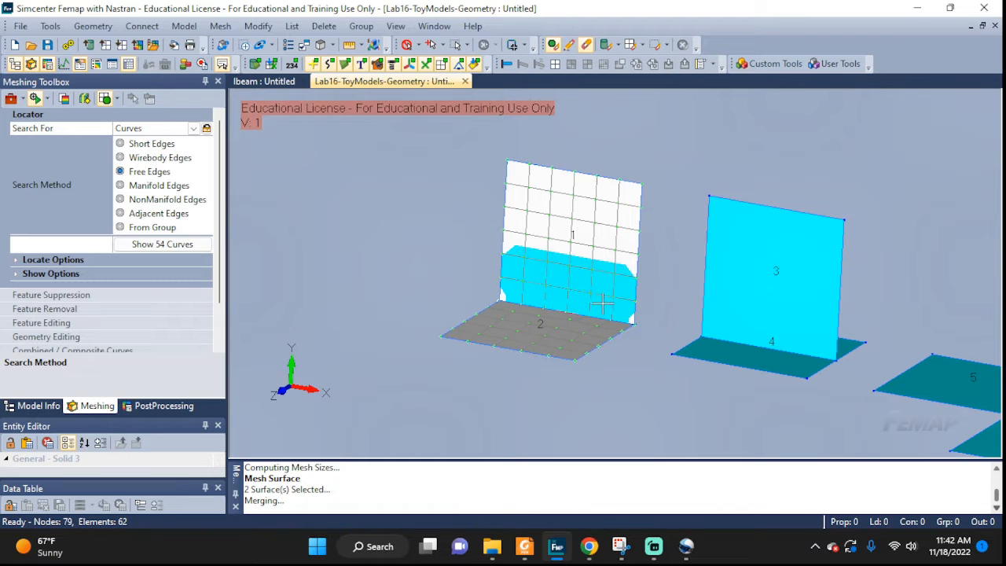
{"action": "scroll", "coordinate": [603, 305], "scroll_direction": "up", "scroll_amount": 5}
{"action": "middle_click_drag", "start_coordinate": [709, 328], "coordinate": [664, 379]}
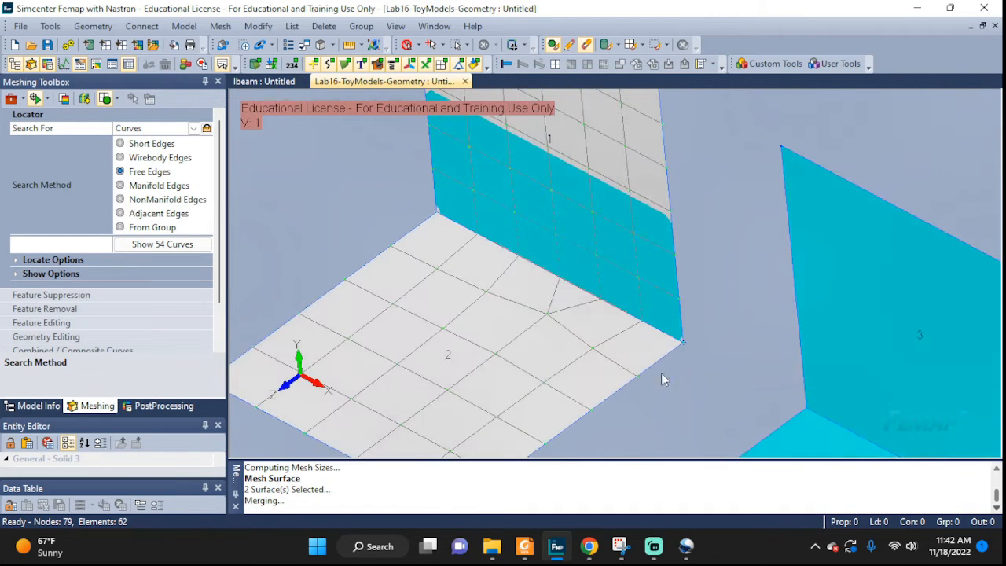
{"action": "key", "text": "ctrl+q"}
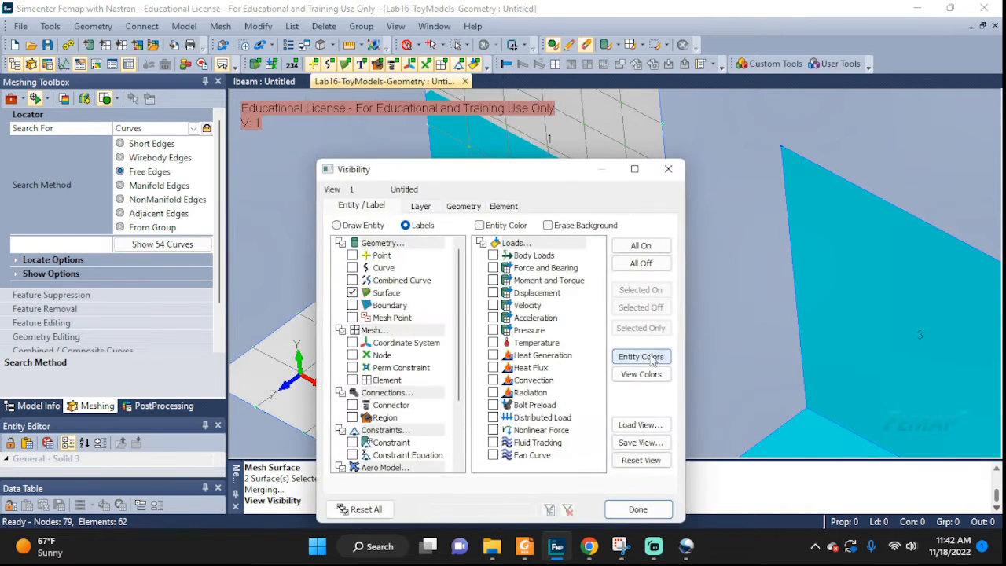
{"action": "left_click", "coordinate": [356, 379]}
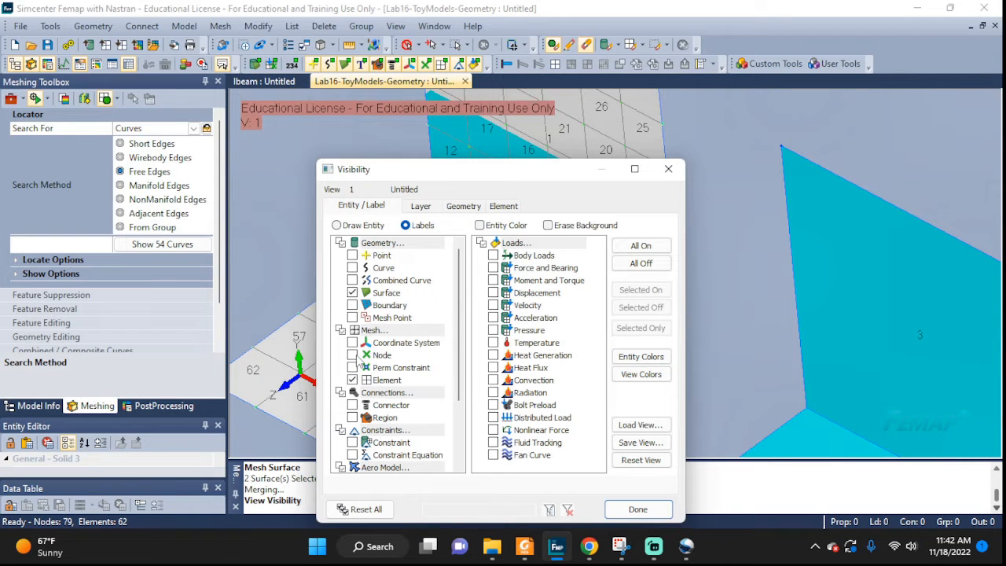
{"action": "left_click", "coordinate": [638, 510]}
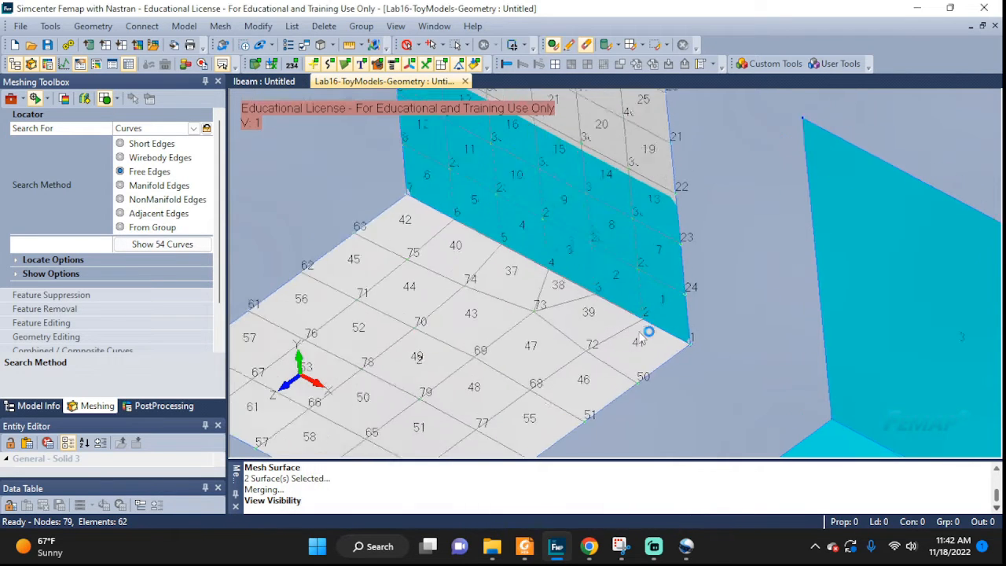
{"action": "scroll", "coordinate": [646, 331], "scroll_direction": "up", "scroll_amount": 2}
{"action": "middle_click_drag", "start_coordinate": [645, 332], "coordinate": [723, 307]}
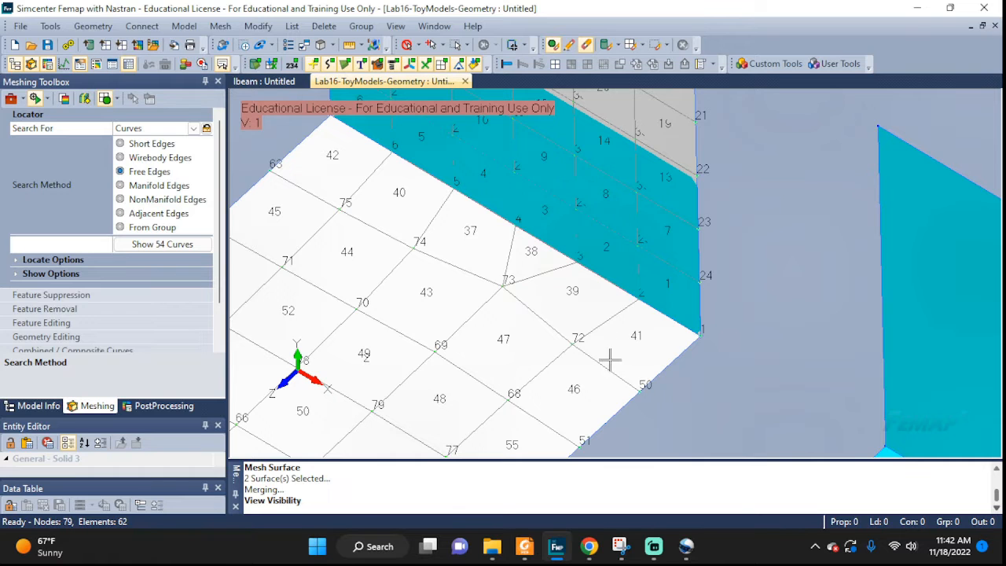
{"action": "middle_click_drag", "start_coordinate": [671, 276], "coordinate": [674, 277]}
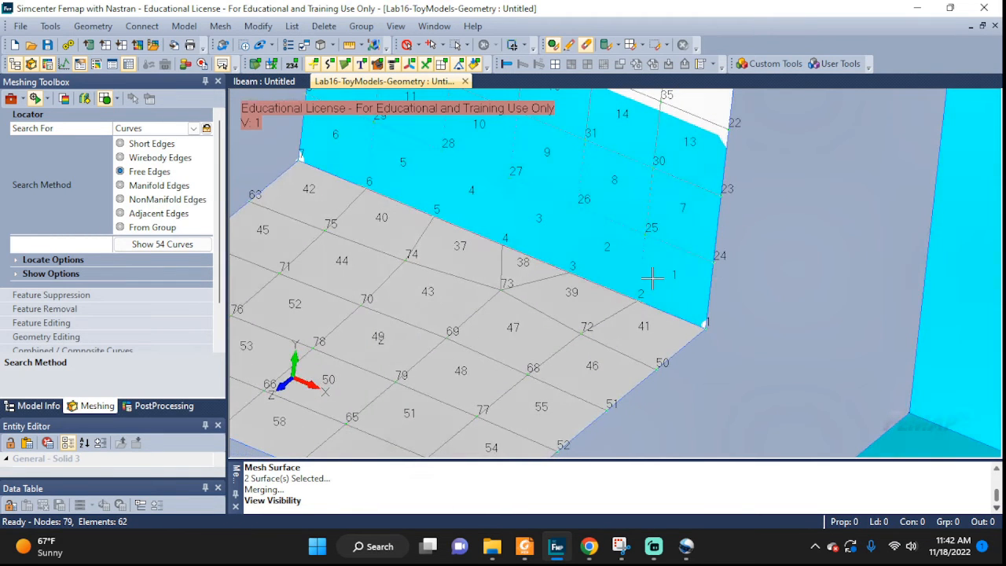
{"action": "middle_click_drag", "start_coordinate": [572, 247], "coordinate": [352, 268]}
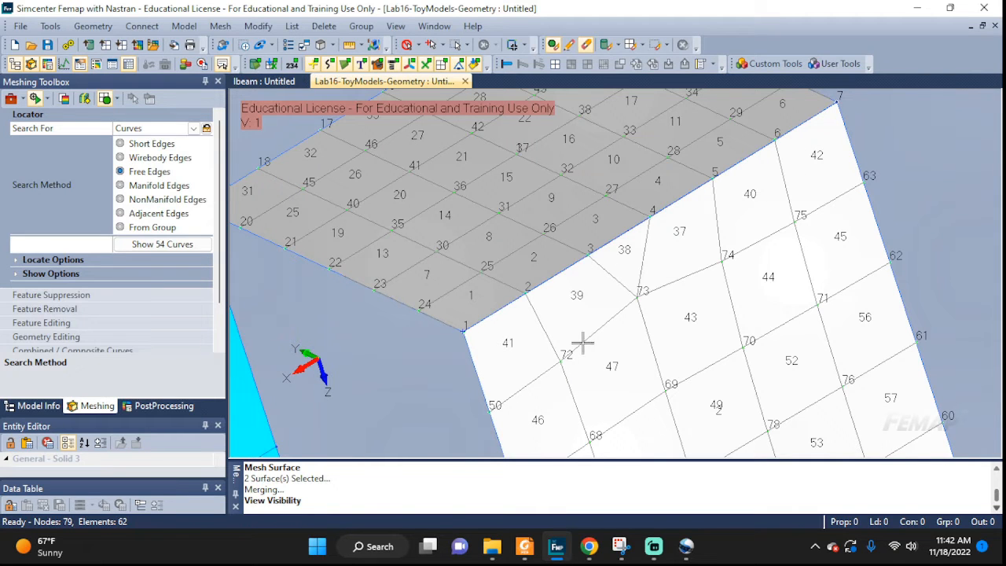
{"action": "middle_click_drag", "start_coordinate": [555, 370], "coordinate": [904, 365]}
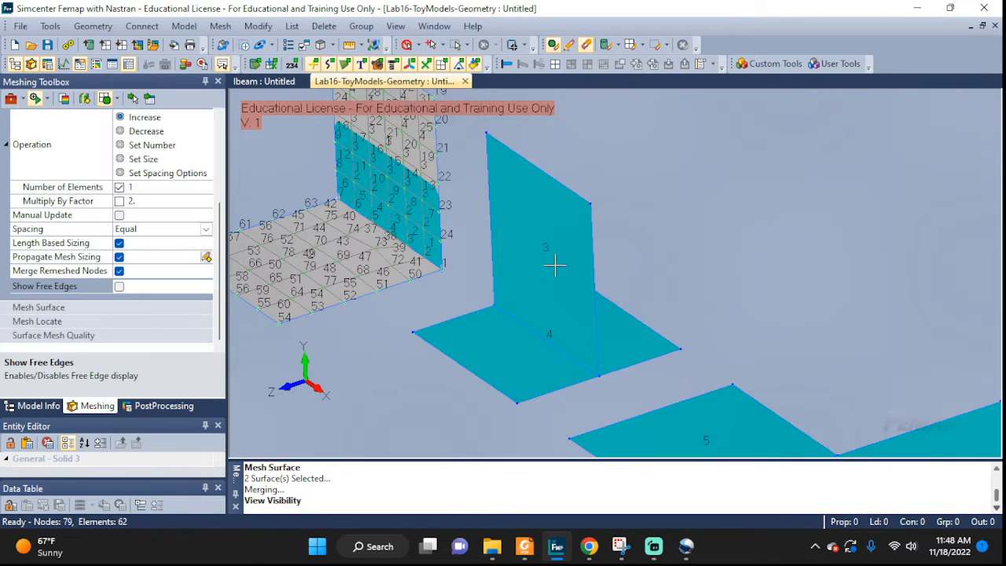
Step: Set up a With Curve solid slice of surface 4, using surface 3's lower edge, curve 25, as the slicing curve
{"action": "middle_click_drag", "start_coordinate": [561, 271], "coordinate": [674, 320]}
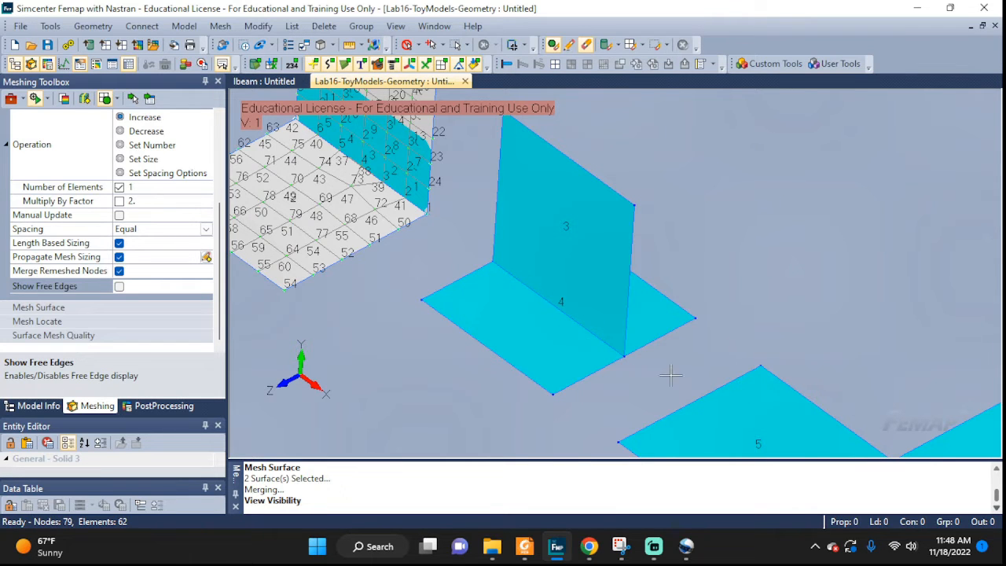
{"action": "middle_click_drag", "start_coordinate": [671, 376], "coordinate": [693, 354]}
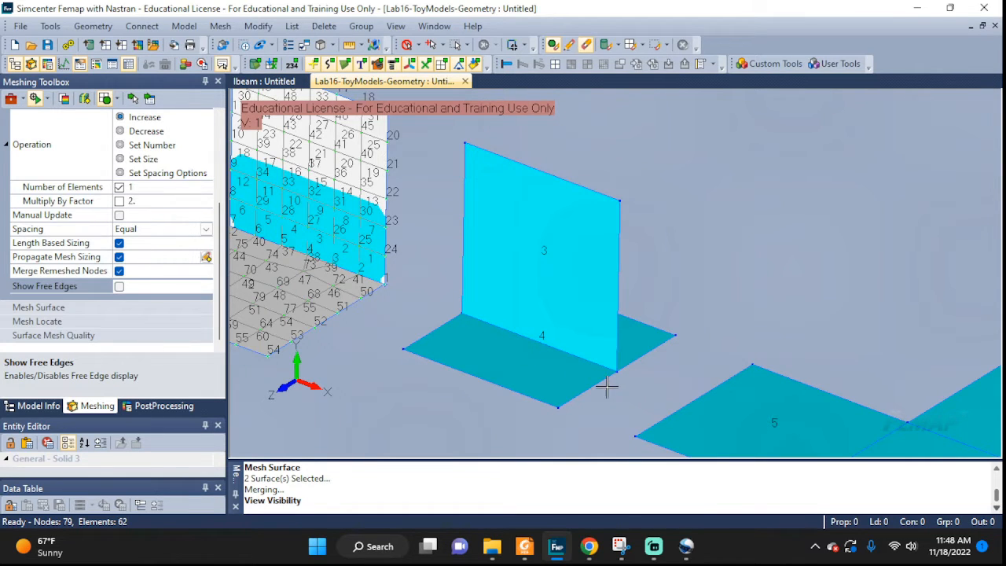
{"action": "left_click", "coordinate": [92, 26]}
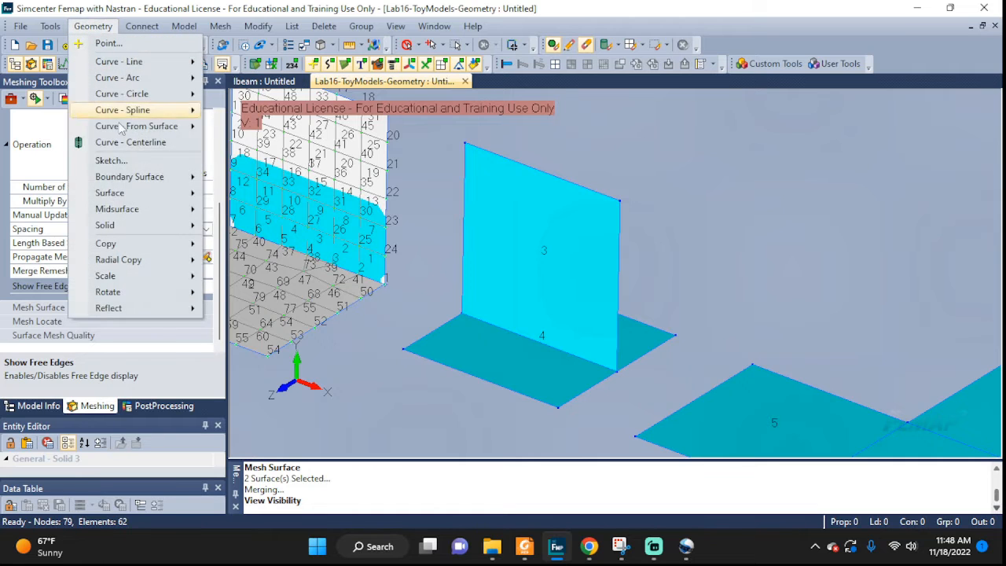
{"action": "mouse_move", "coordinate": [129, 224]}
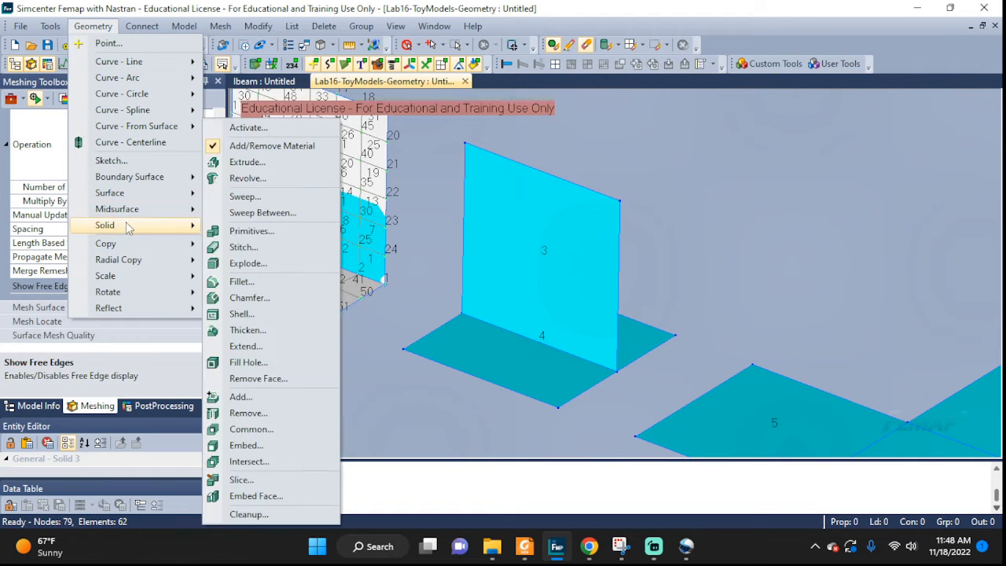
{"action": "left_click", "coordinate": [256, 480]}
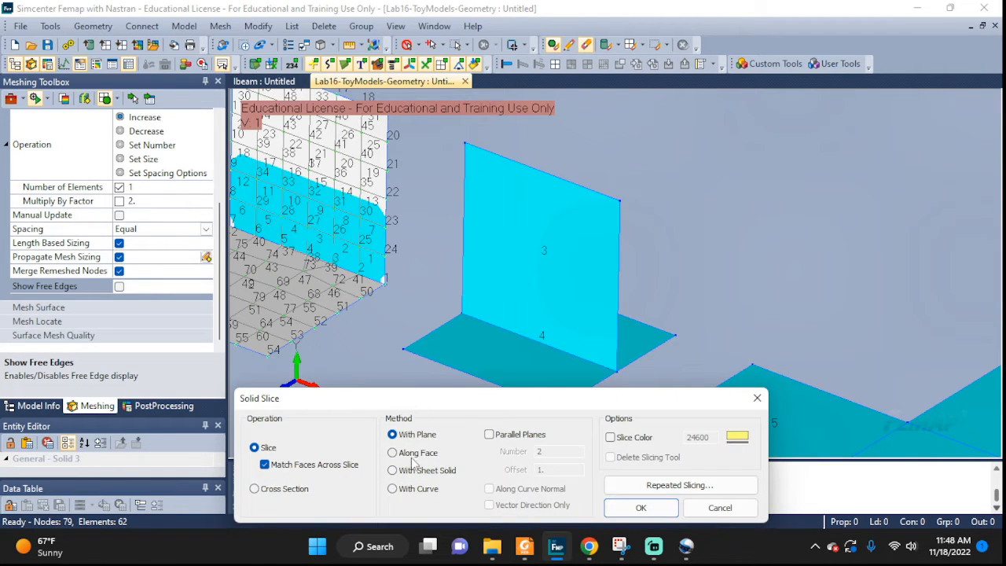
{"action": "left_click", "coordinate": [393, 489]}
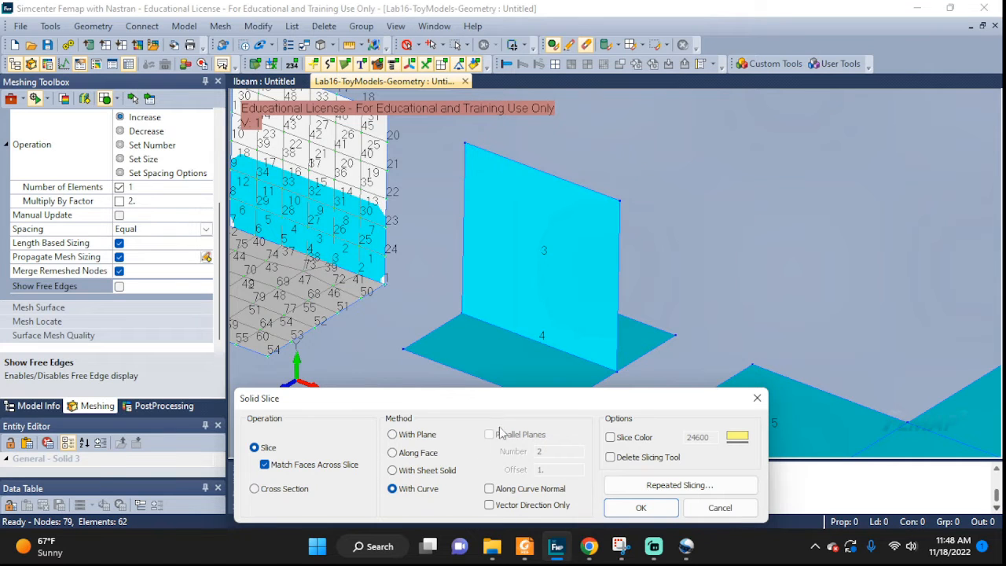
{"action": "left_click", "coordinate": [640, 508]}
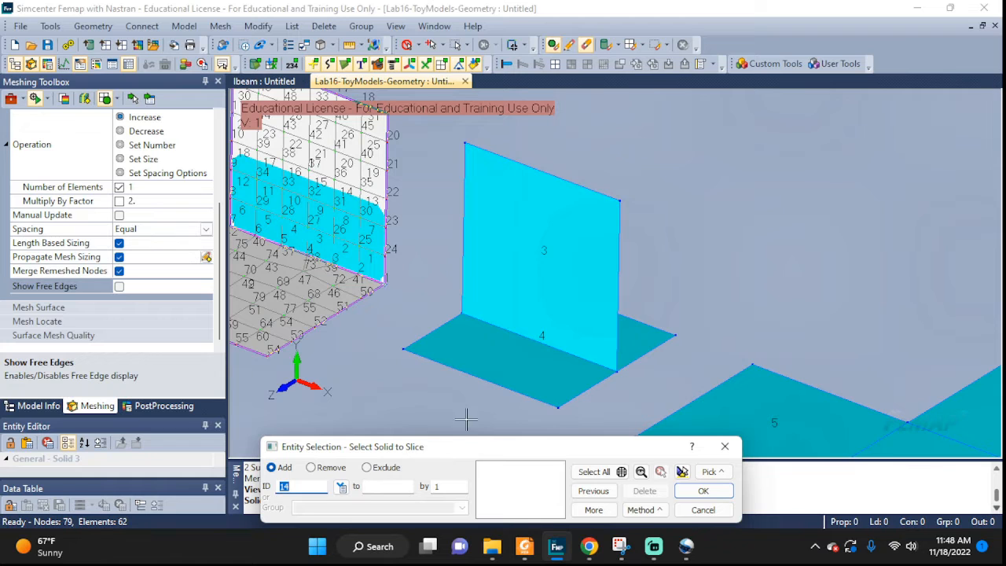
{"action": "left_click", "coordinate": [490, 366]}
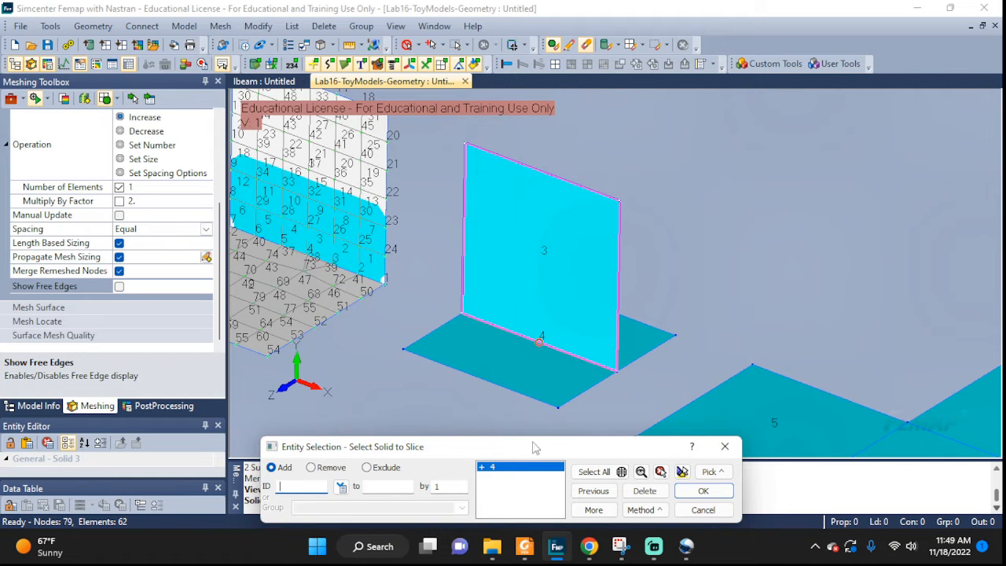
{"action": "left_click", "coordinate": [704, 490]}
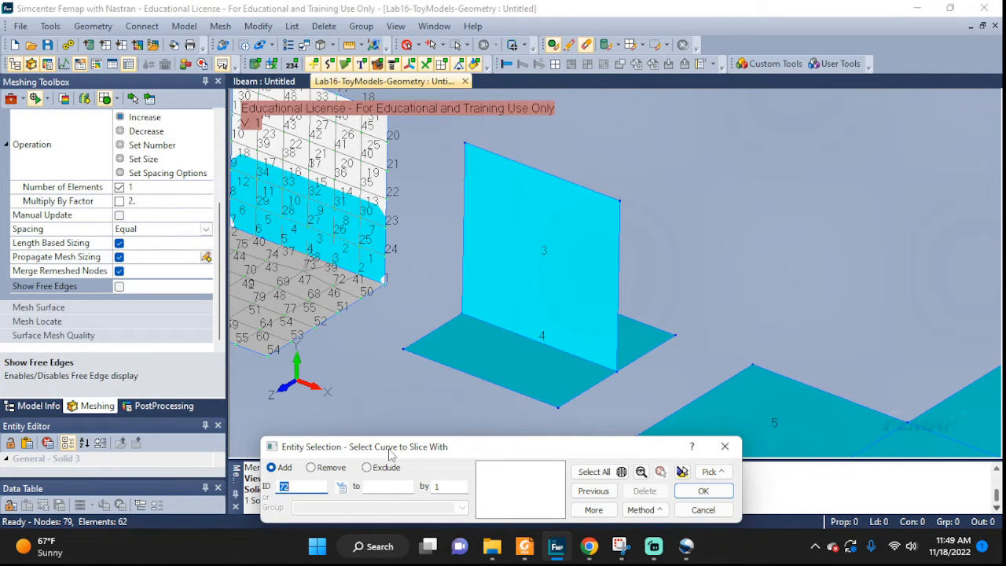
{"action": "left_click", "coordinate": [482, 318]}
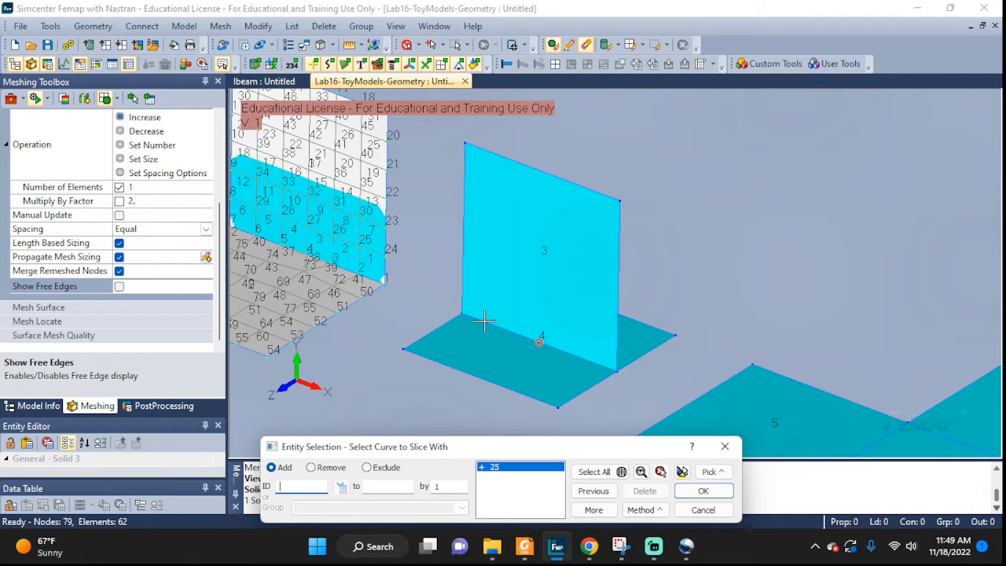
{"action": "left_click", "coordinate": [704, 492]}
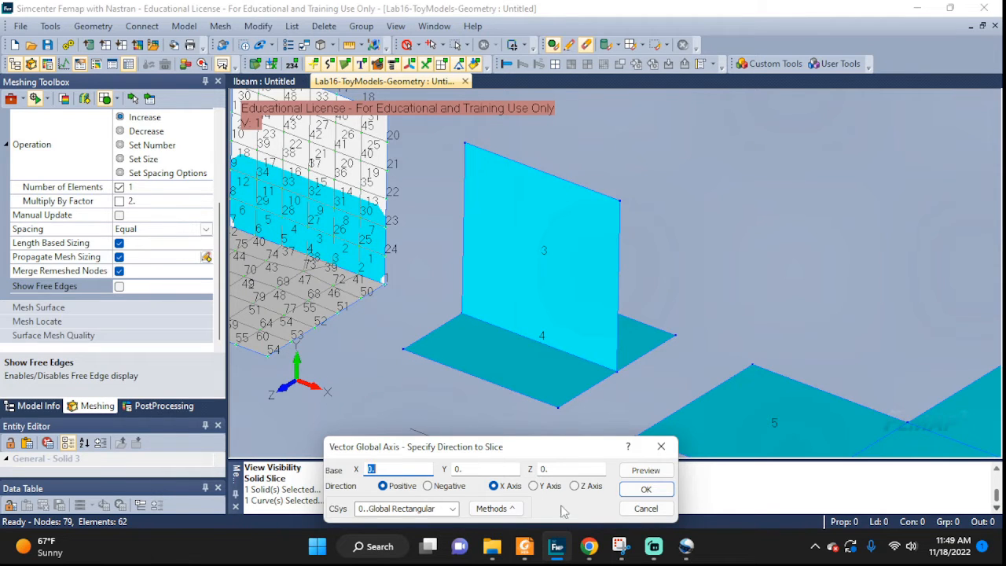
Step: Set the slice direction to the negative global Y axis, preview the vector and complete the slice of surface 4
{"action": "left_click", "coordinate": [538, 488]}
{"action": "left_click", "coordinate": [645, 470]}
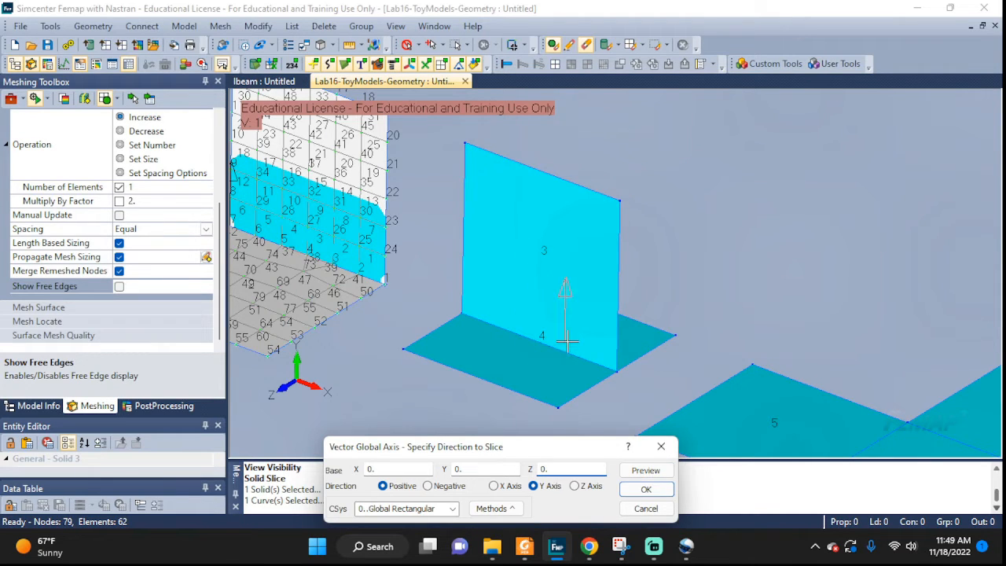
{"action": "left_click", "coordinate": [429, 488]}
{"action": "left_click", "coordinate": [651, 473]}
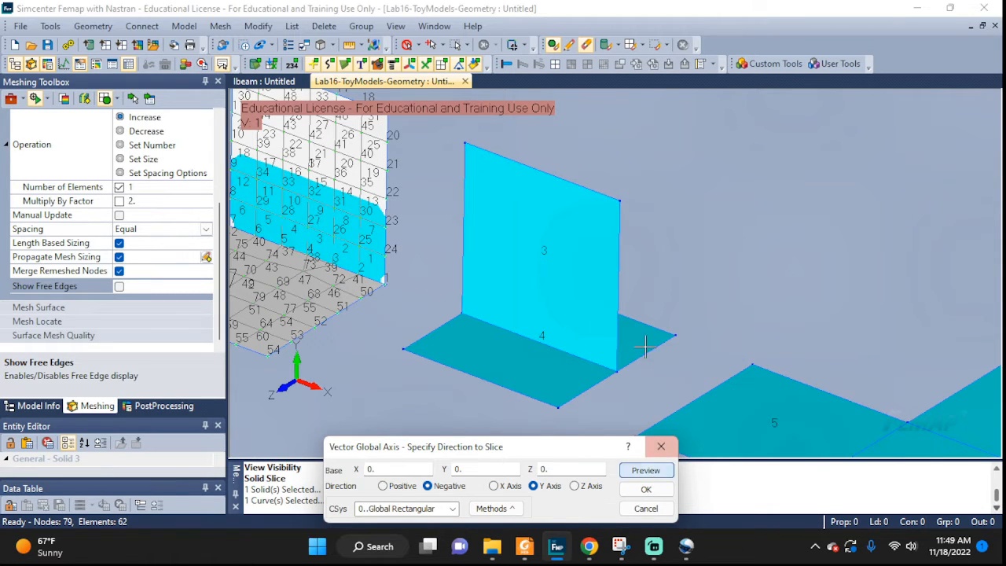
{"action": "left_click", "coordinate": [644, 474]}
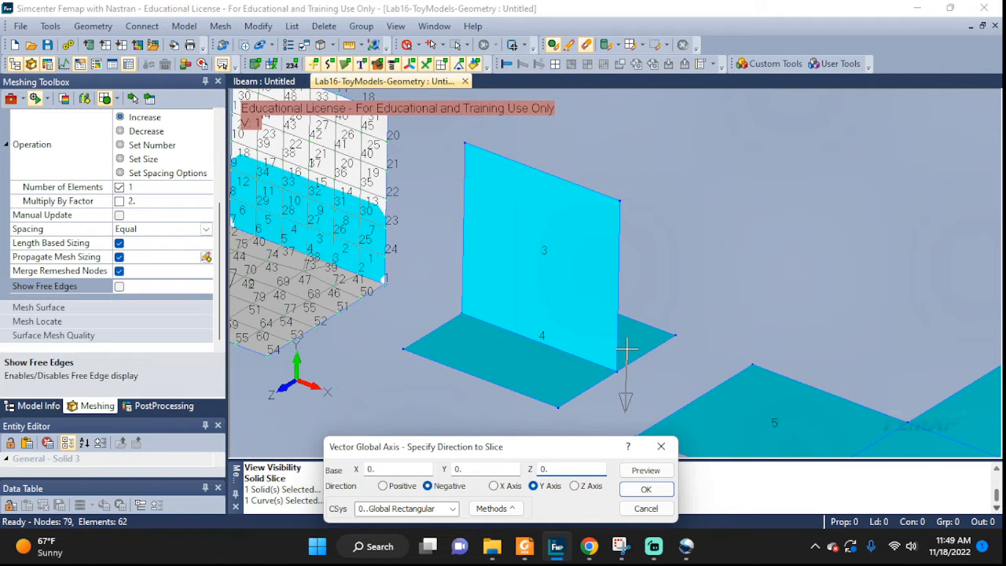
{"action": "left_click", "coordinate": [646, 489]}
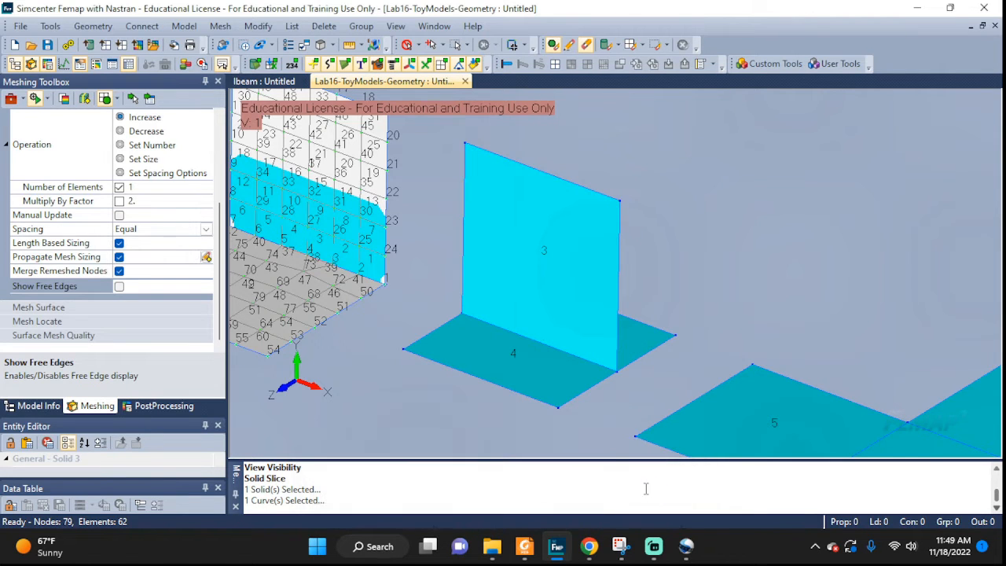
Step: Stitch surfaces 4, 3 and 15 together with a gap tolerance of 1 and cleanup of mergeable curves enabled
{"action": "middle_click_drag", "start_coordinate": [629, 406], "coordinate": [579, 397]}
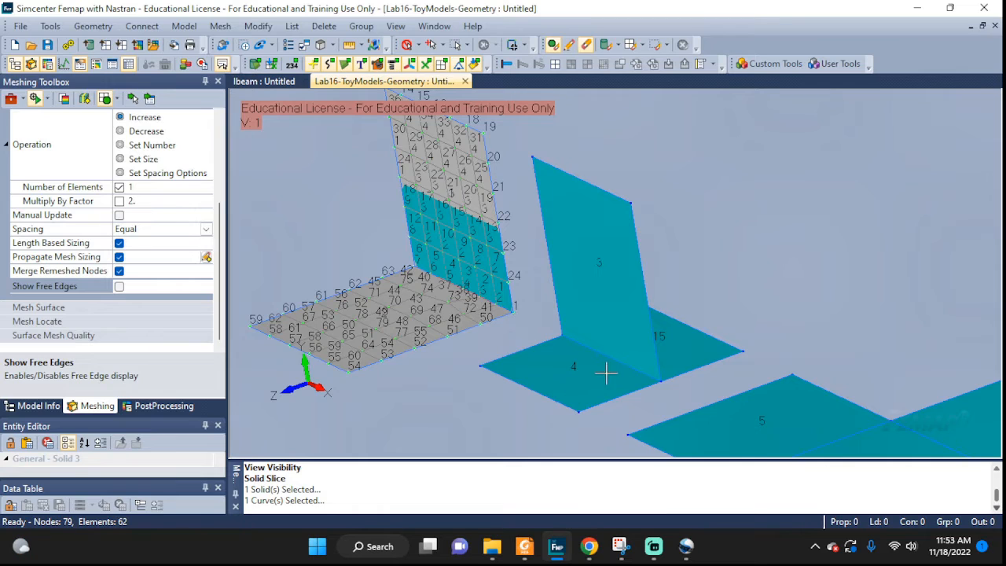
{"action": "middle_click_drag", "start_coordinate": [606, 371], "coordinate": [613, 398]}
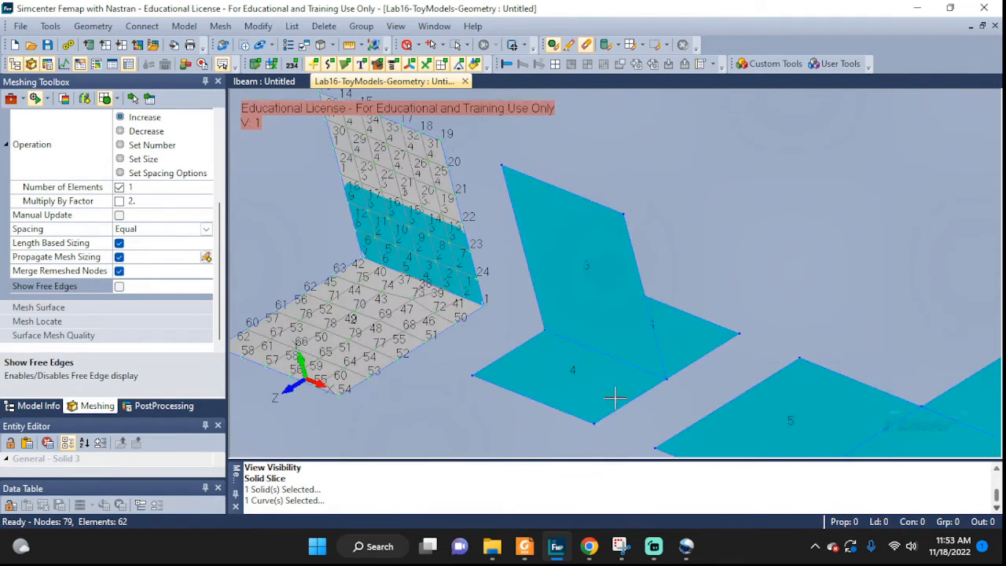
{"action": "left_click", "coordinate": [93, 26]}
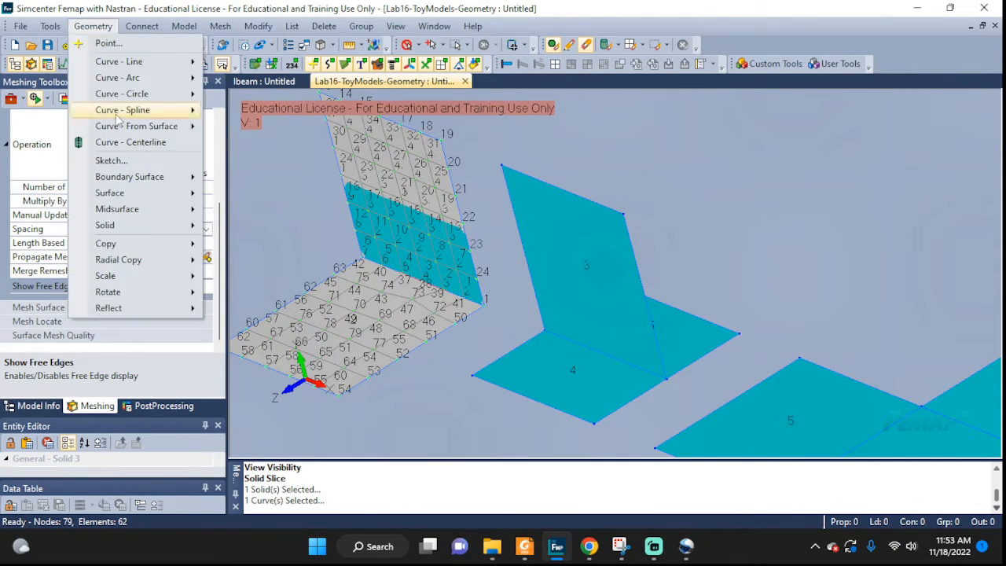
{"action": "mouse_move", "coordinate": [115, 228]}
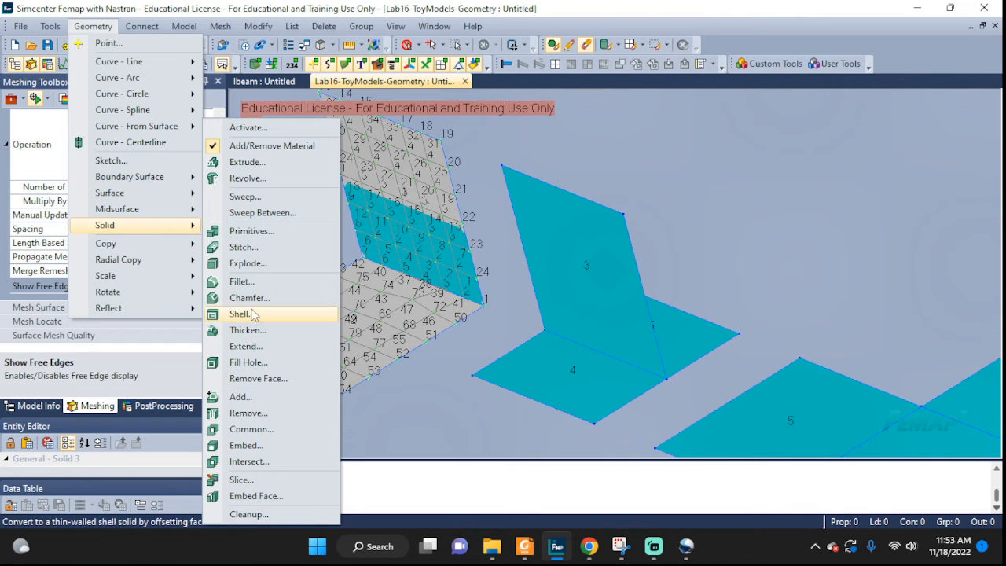
{"action": "left_click", "coordinate": [255, 247]}
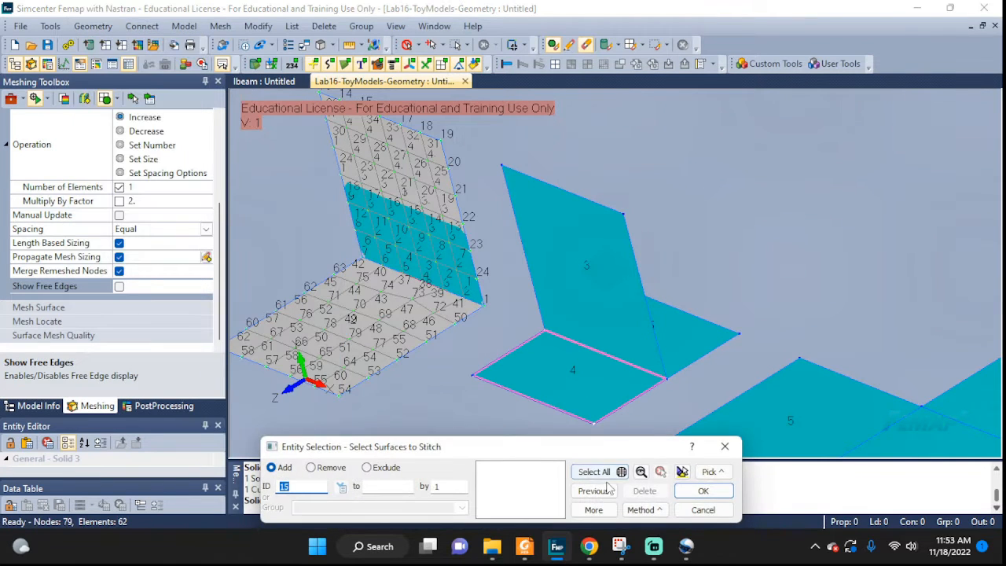
{"action": "left_click", "coordinate": [593, 383]}
{"action": "left_click", "coordinate": [589, 241]}
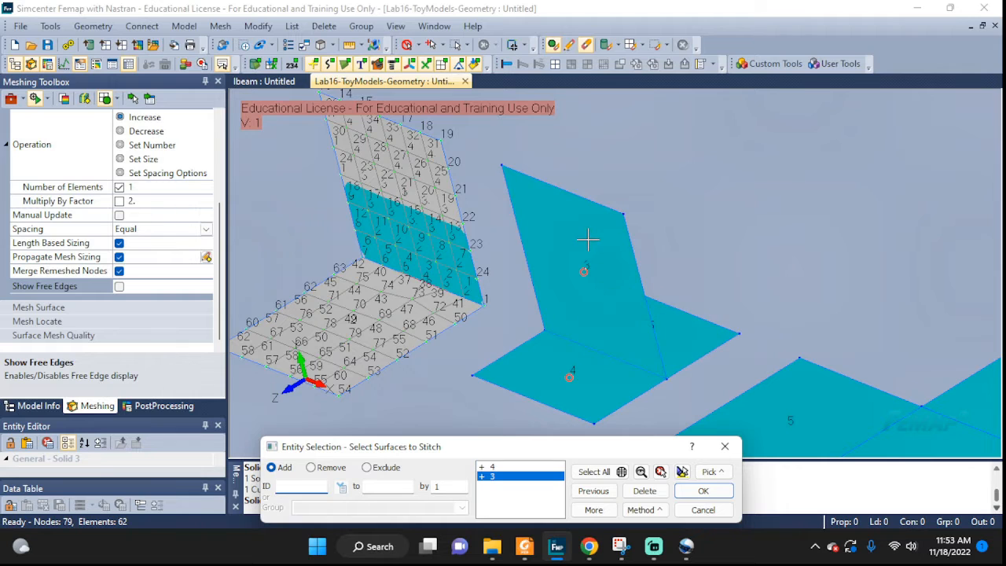
{"action": "left_click", "coordinate": [673, 342]}
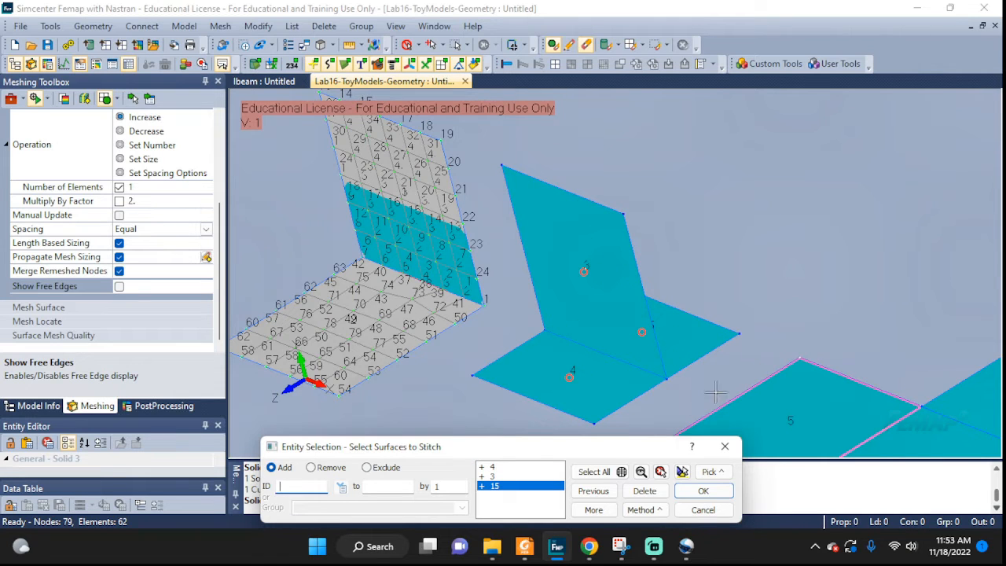
{"action": "left_click", "coordinate": [704, 491]}
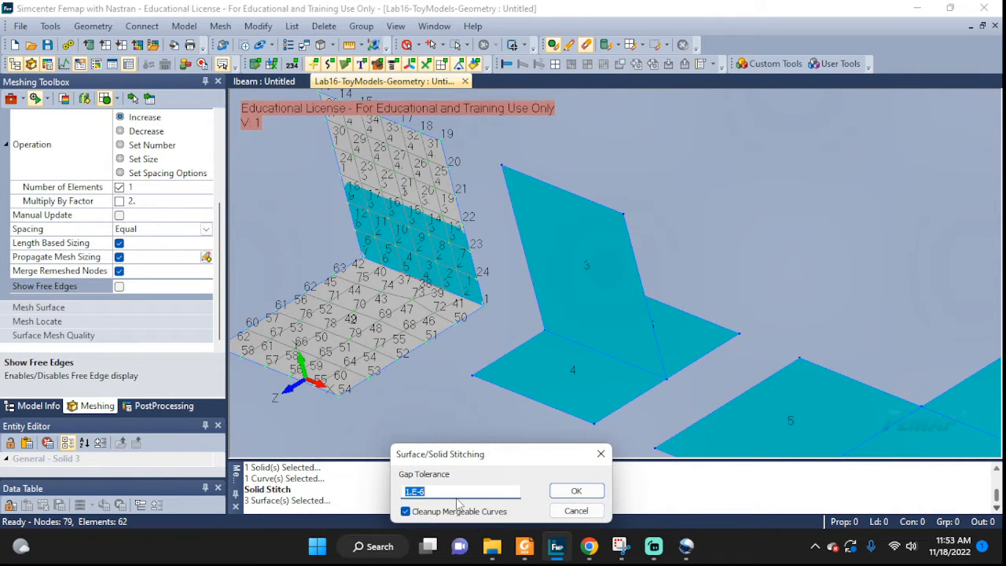
{"action": "type", "text": "1"}
{"action": "left_click", "coordinate": [577, 490]}
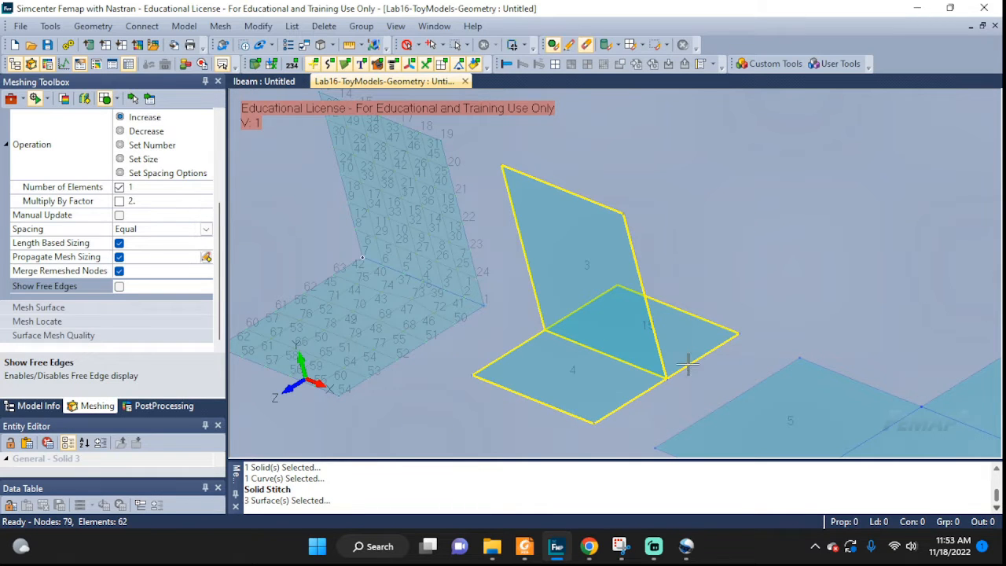
Step: Inspect the highlighted edges of stitched surfaces 3, 4 and 15, and regenerate the view to clear the highlight
{"action": "mouse_move", "coordinate": [684, 376]}
{"action": "middle_mouse_down"}
{"action": "mouse_move", "coordinate": [732, 340]}
{"action": "mouse_move", "coordinate": [687, 384]}
{"action": "mouse_move", "coordinate": [670, 380]}
{"action": "middle_mouse_up"}
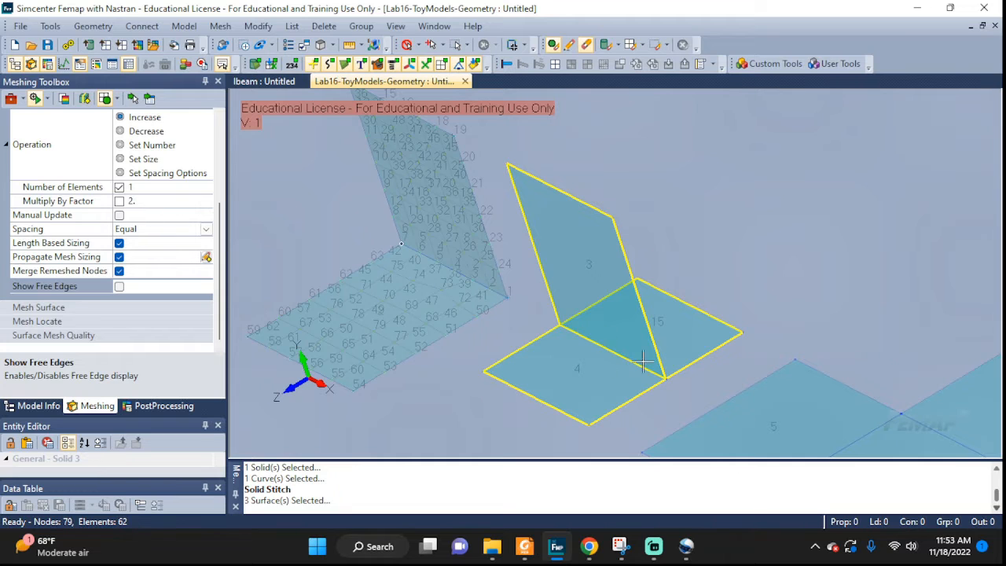
{"action": "middle_click_drag", "start_coordinate": [643, 360], "coordinate": [719, 385]}
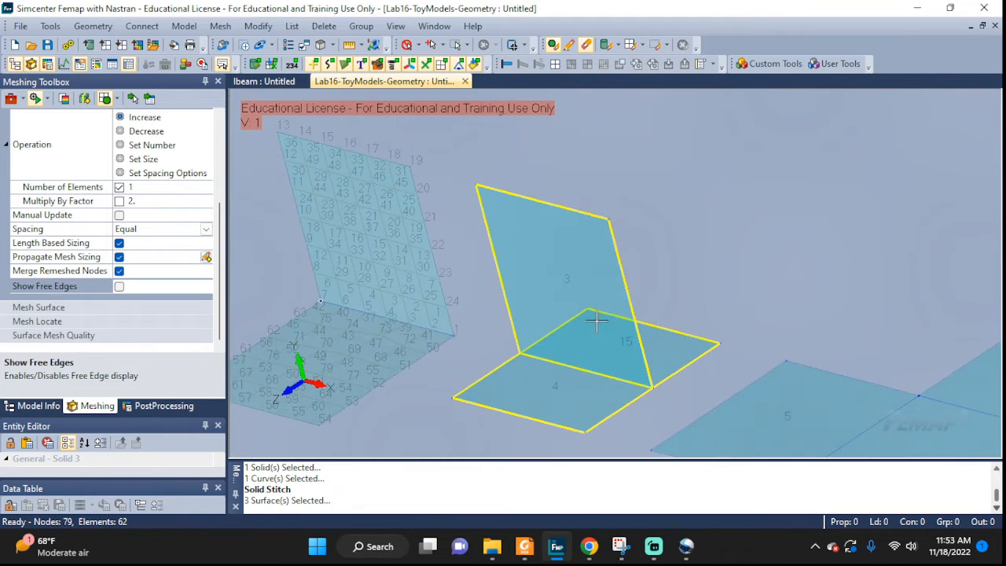
{"action": "key", "text": "ctrl+g"}
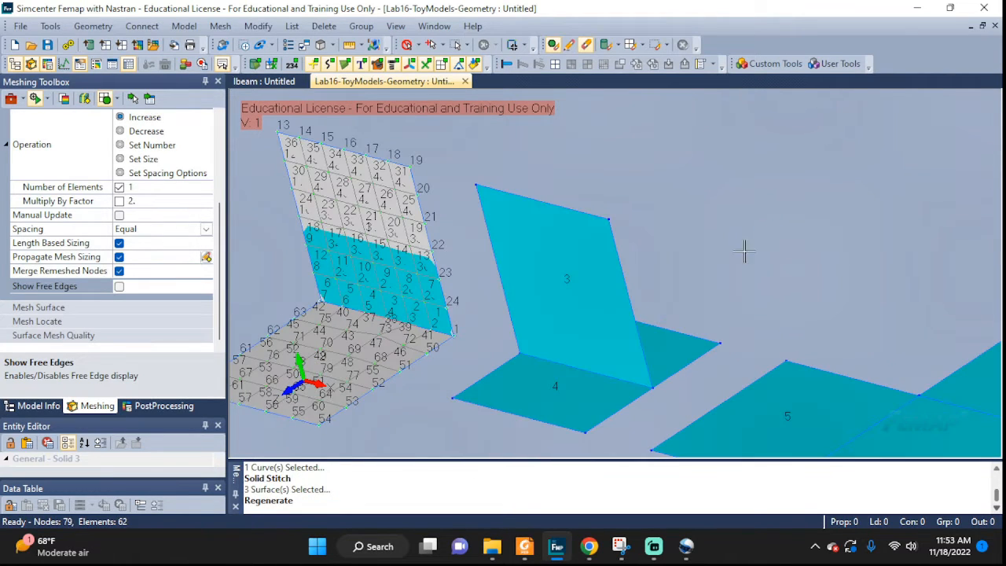
Step: Set the mesh size on surface 3 to an element size of 0.166667, replacing mesh sizes on all curves
{"action": "middle_click_drag", "start_coordinate": [746, 324], "coordinate": [732, 339]}
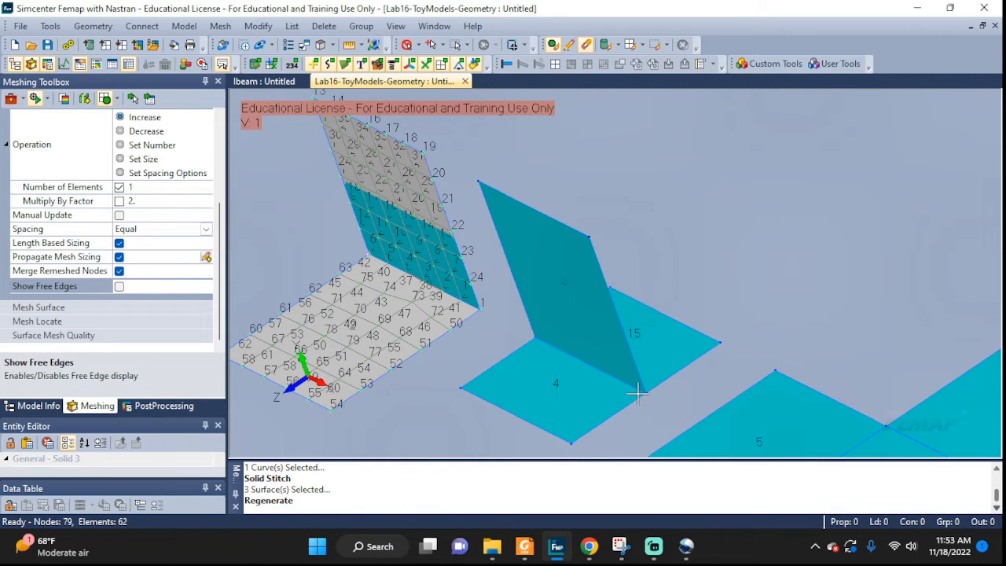
{"action": "middle_click_drag", "start_coordinate": [681, 406], "coordinate": [722, 359], "text": "ctrl"}
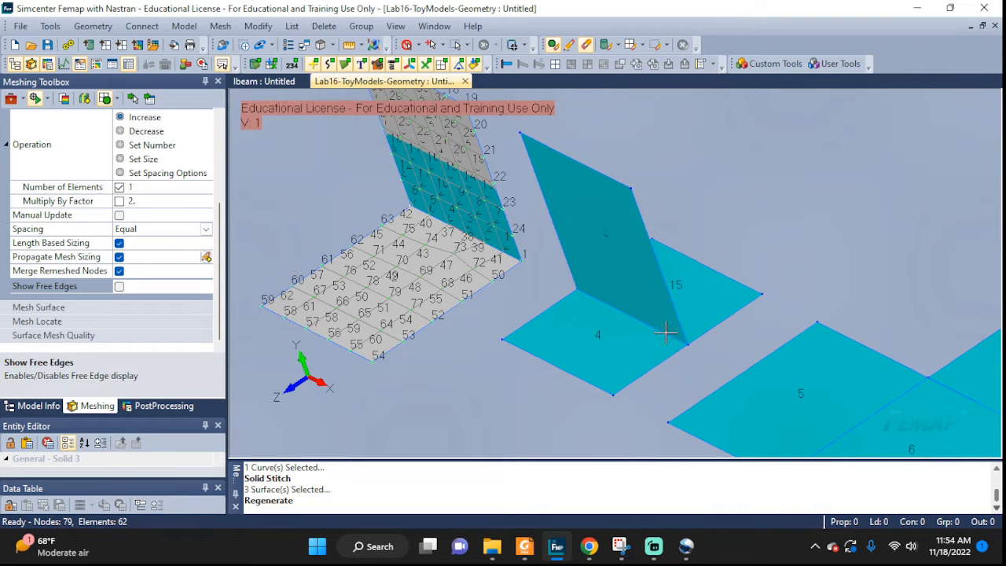
{"action": "left_click", "coordinate": [220, 26]}
{"action": "mouse_move", "coordinate": [250, 61]}
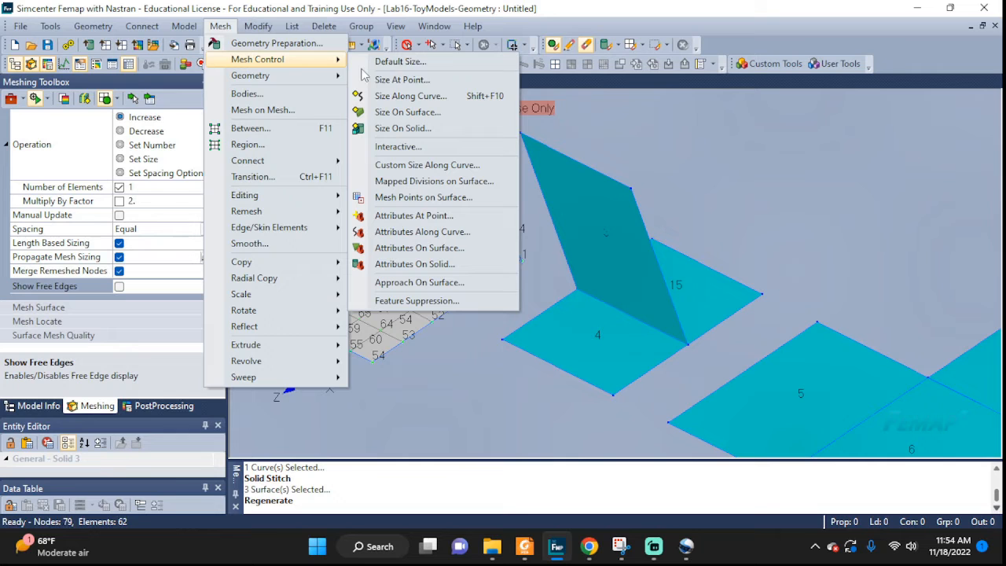
{"action": "left_click", "coordinate": [407, 113]}
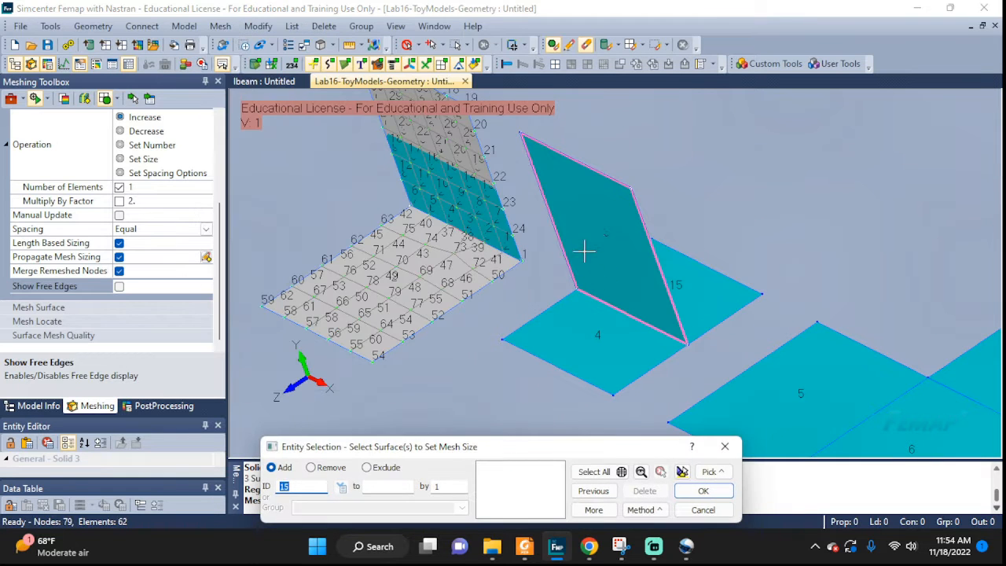
{"action": "left_click", "coordinate": [626, 269]}
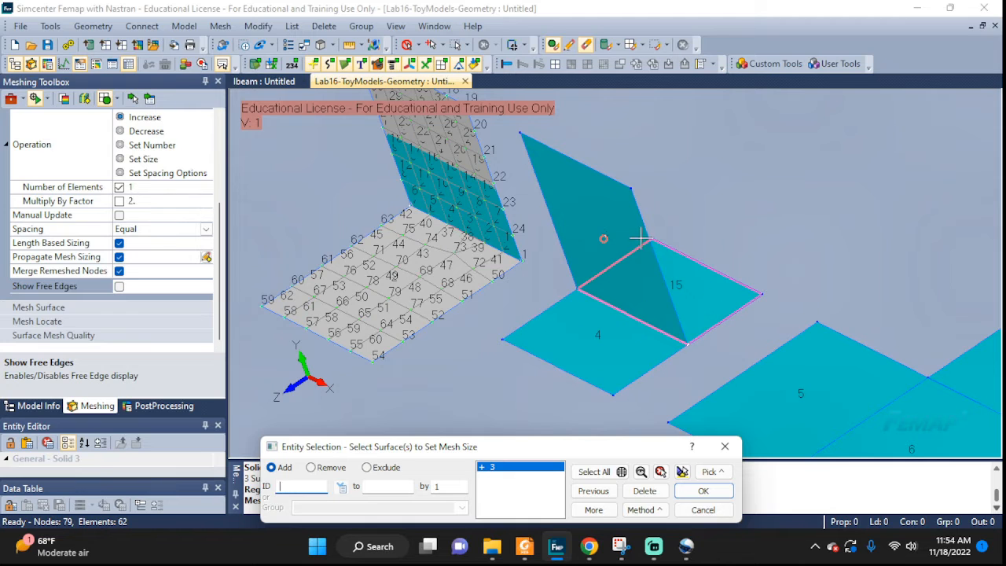
{"action": "left_click", "coordinate": [698, 492]}
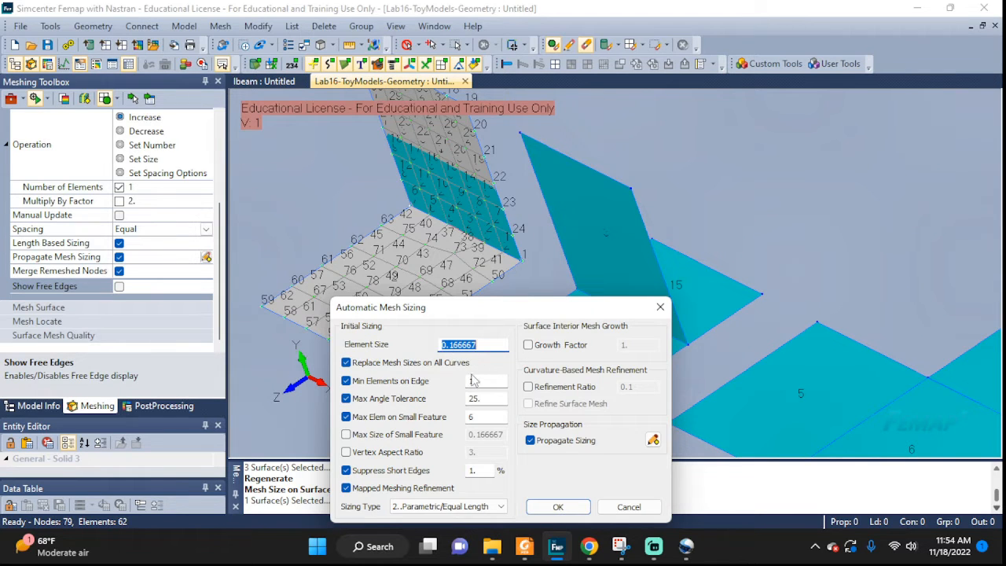
{"action": "left_click", "coordinate": [557, 507]}
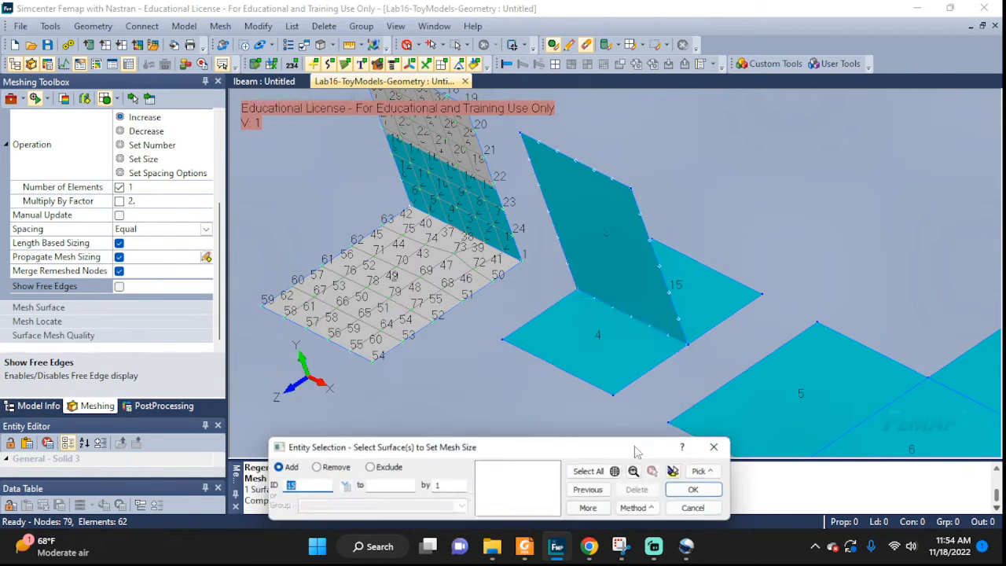
Step: Set the mesh size on surface 15 to an element size of 0.2 without replacing existing curve sizes
{"action": "left_click", "coordinate": [701, 296]}
{"action": "left_click", "coordinate": [703, 491]}
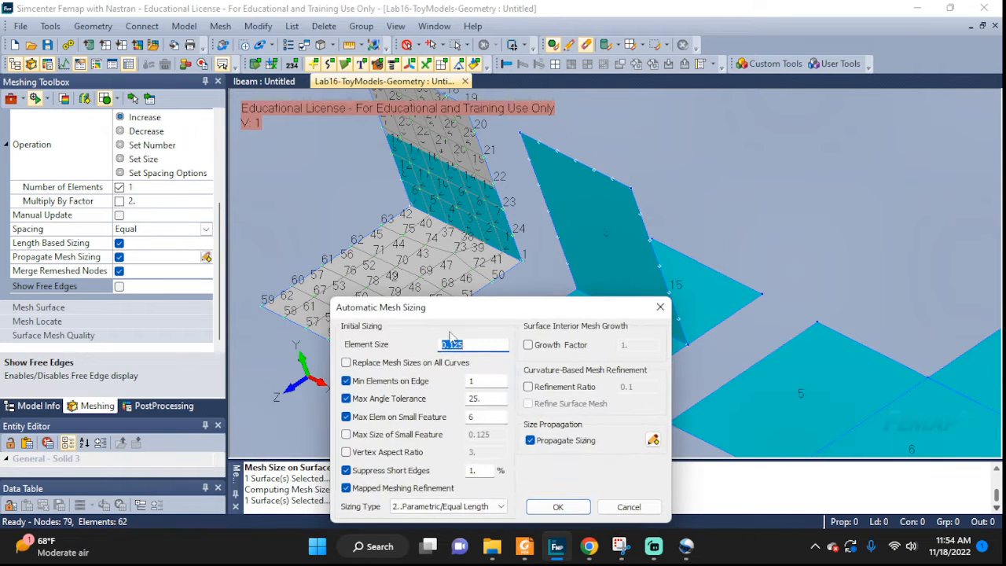
{"action": "left_click", "coordinate": [464, 346]}
{"action": "type", "text": "2"}
{"action": "left_click", "coordinate": [541, 504]}
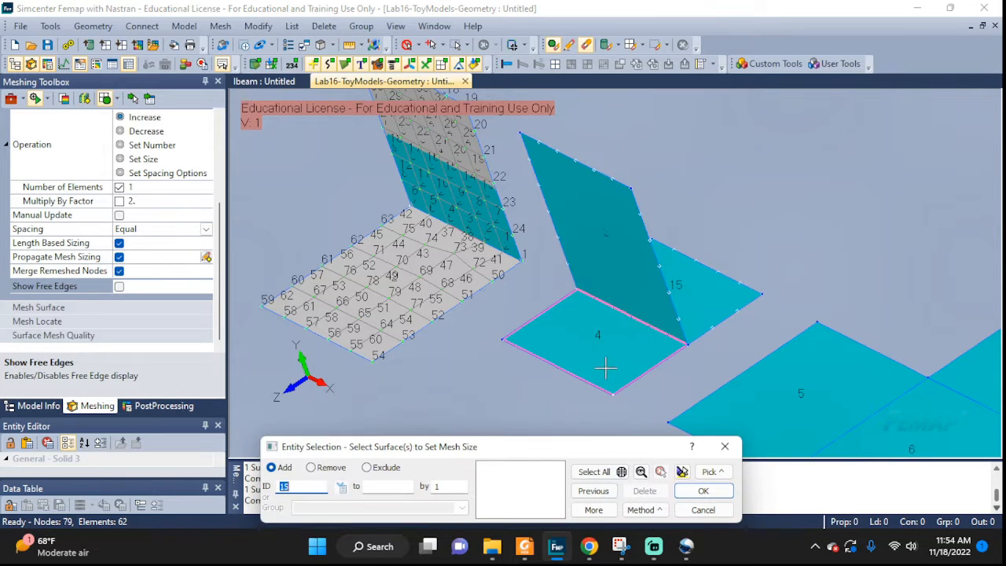
Step: Set the mesh size on surface 4 to an element size of 0.3 and finish sizing surfaces
{"action": "left_click", "coordinate": [596, 341]}
{"action": "left_click", "coordinate": [697, 494]}
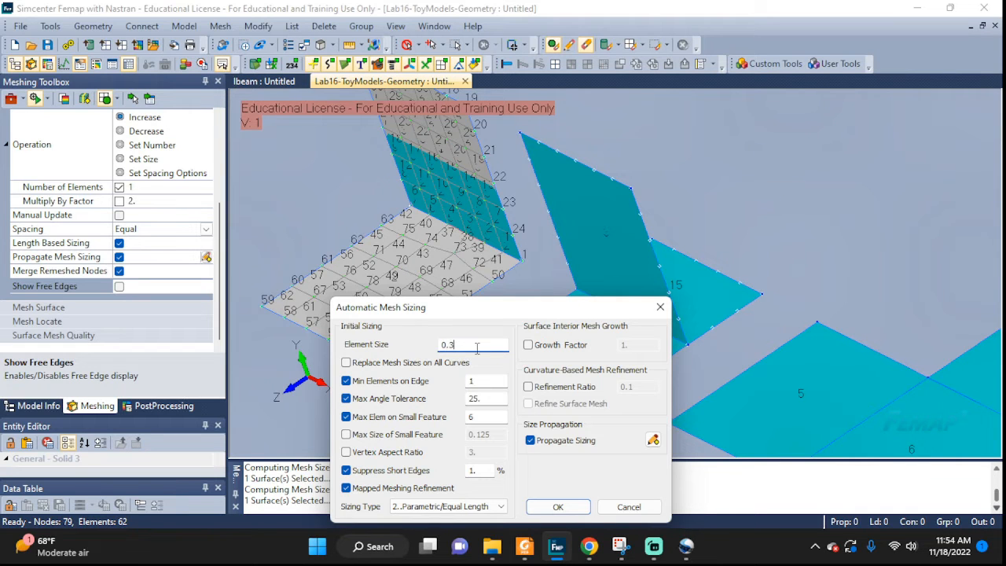
{"action": "left_click", "coordinate": [559, 507]}
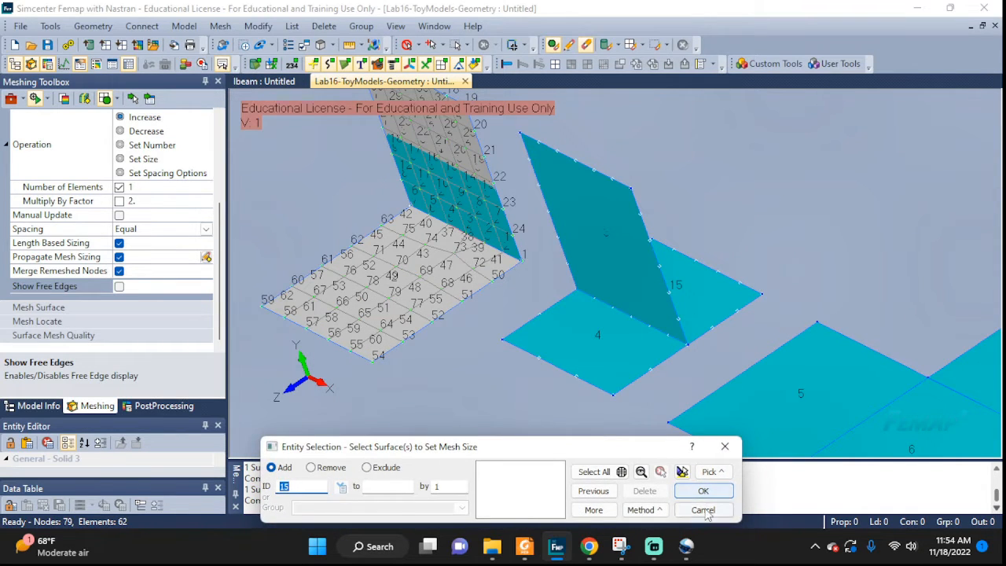
{"action": "left_click", "coordinate": [702, 510]}
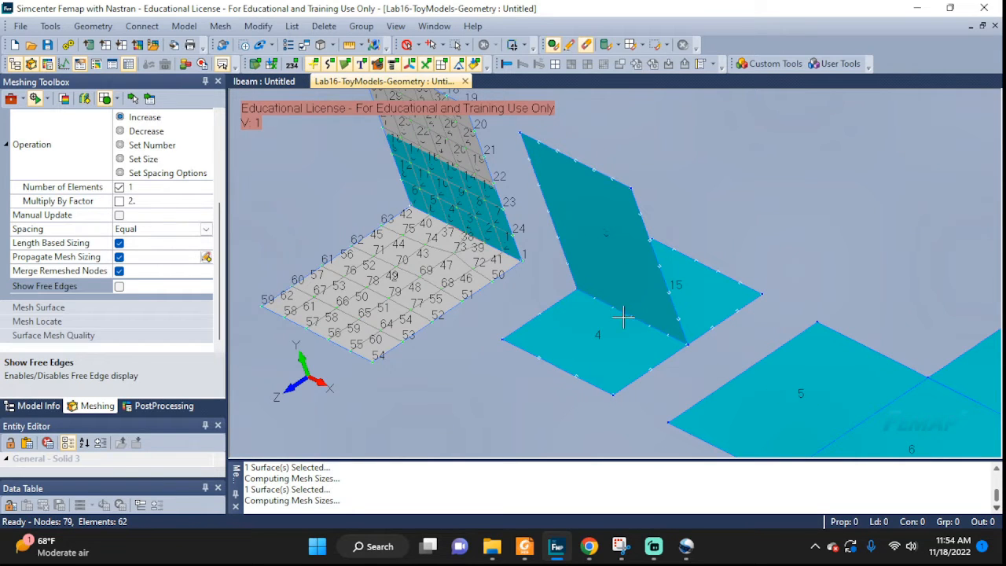
Step: Mesh surfaces 4, 3 and 15 with automatic quad meshing and mapped meshing on, accepting plot-only elements
{"action": "left_click", "coordinate": [187, 27]}
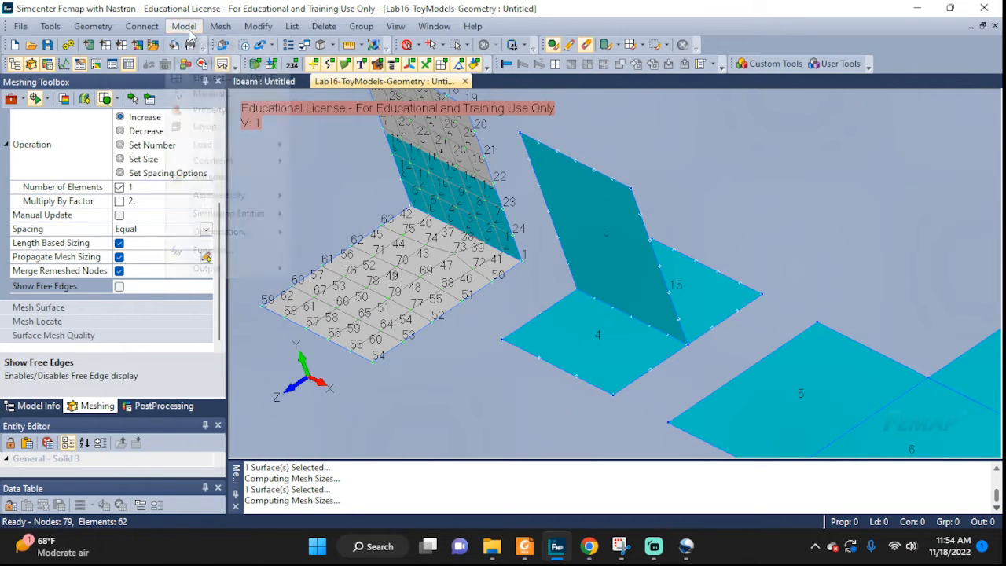
{"action": "left_click", "coordinate": [221, 27]}
{"action": "left_click", "coordinate": [221, 26]}
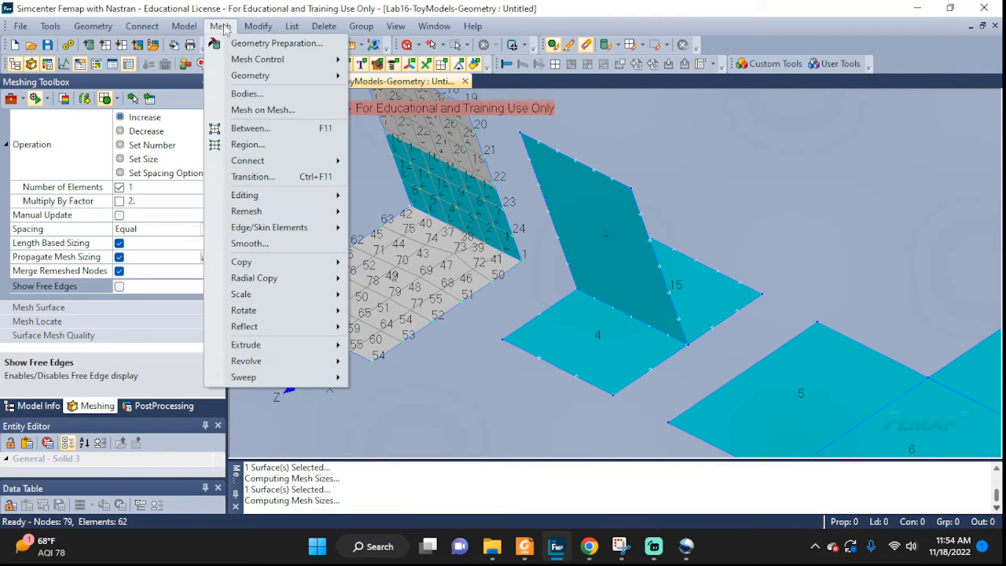
{"action": "mouse_move", "coordinate": [254, 76]}
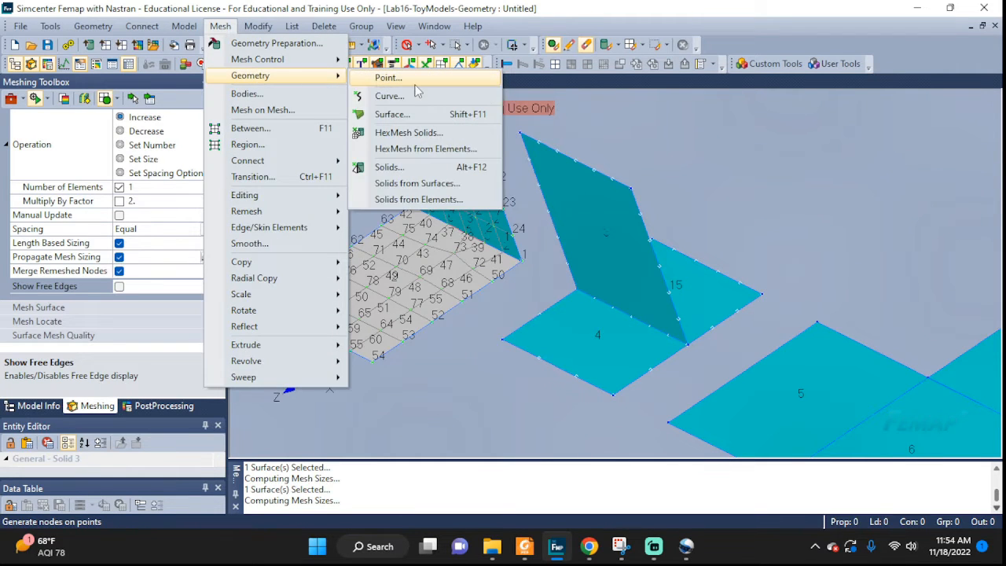
{"action": "left_click", "coordinate": [407, 116]}
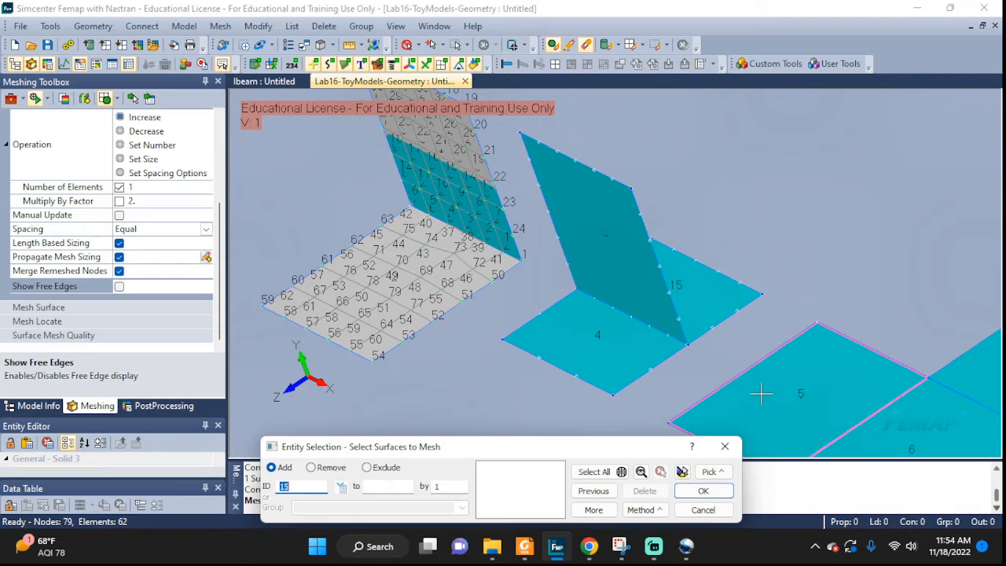
{"action": "left_click", "coordinate": [602, 335]}
{"action": "left_click", "coordinate": [629, 264]}
{"action": "left_click", "coordinate": [681, 289]}
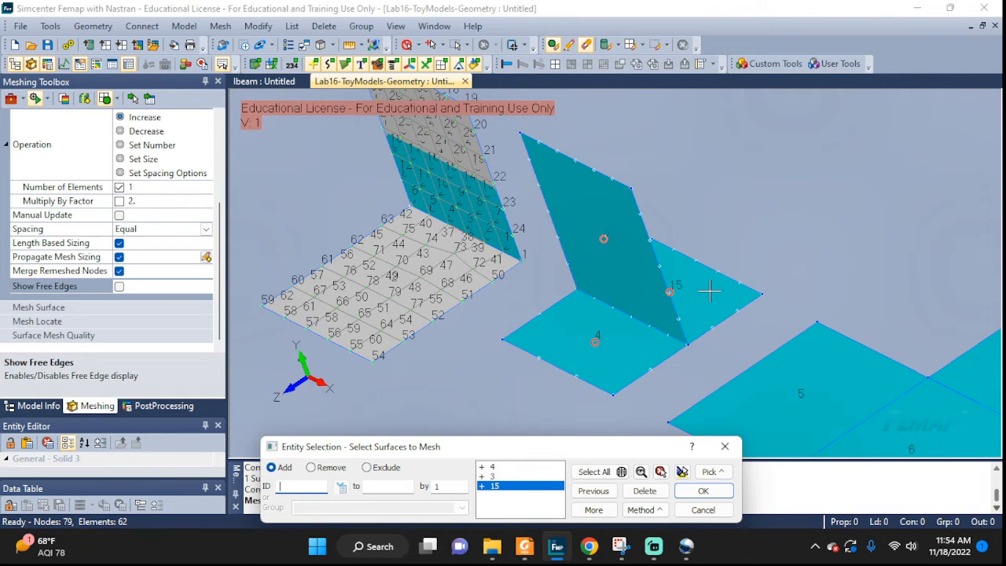
{"action": "left_click", "coordinate": [703, 490]}
{"action": "left_click", "coordinate": [603, 506]}
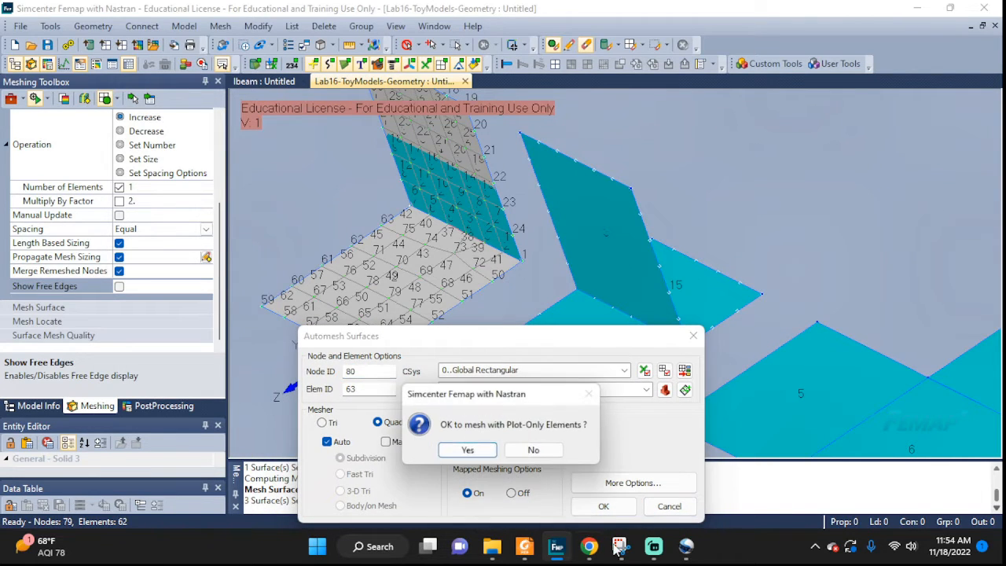
{"action": "left_click", "coordinate": [450, 452]}
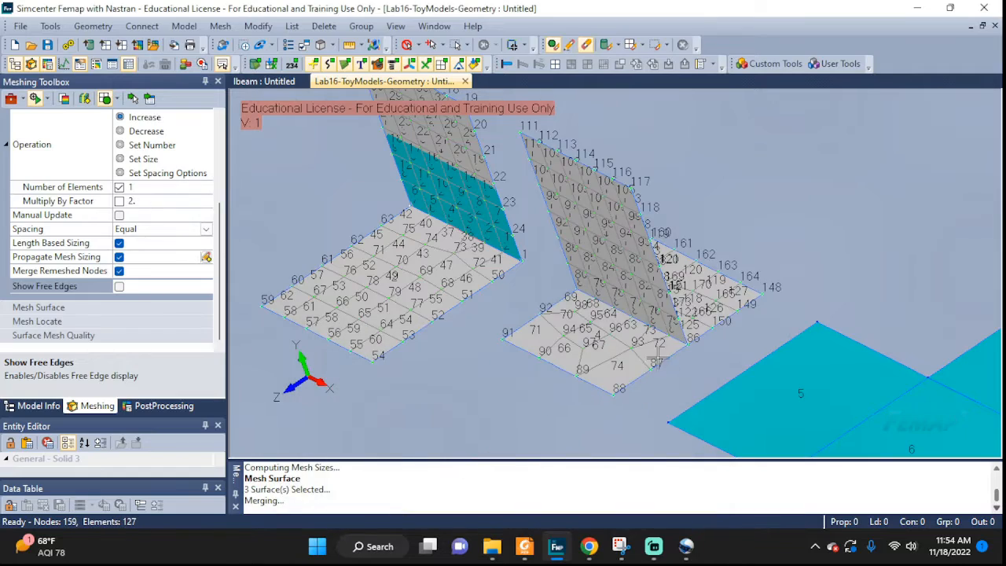
Step: Examine from several angles how the nodes and elements of surfaces 3, 4 and 15 meet along their shared edge
{"action": "scroll", "coordinate": [689, 331], "scroll_direction": "up", "scroll_amount": 6}
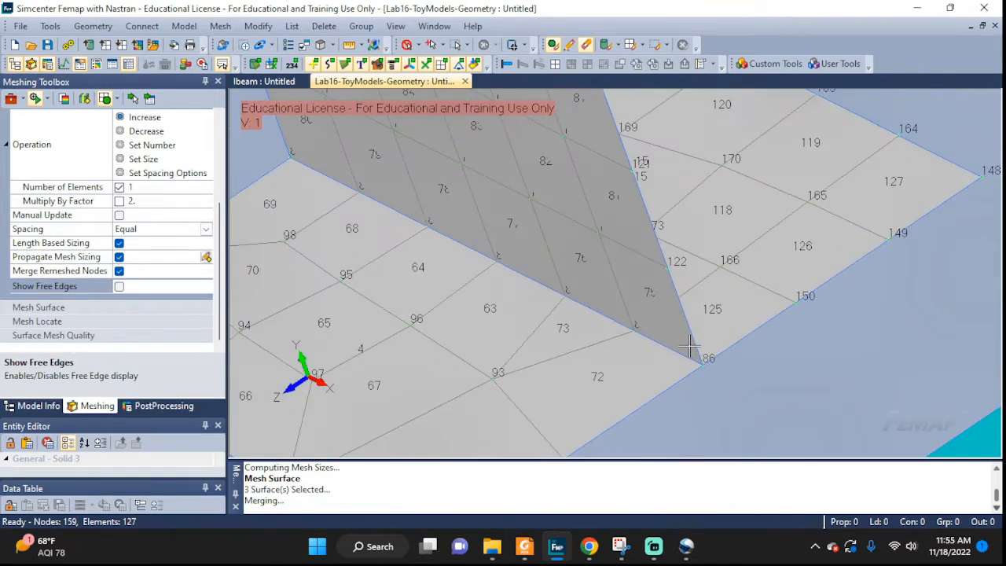
{"action": "middle_click_drag", "start_coordinate": [689, 346], "coordinate": [870, 363]}
{"action": "scroll", "coordinate": [870, 363], "scroll_direction": "down", "scroll_amount": 3}
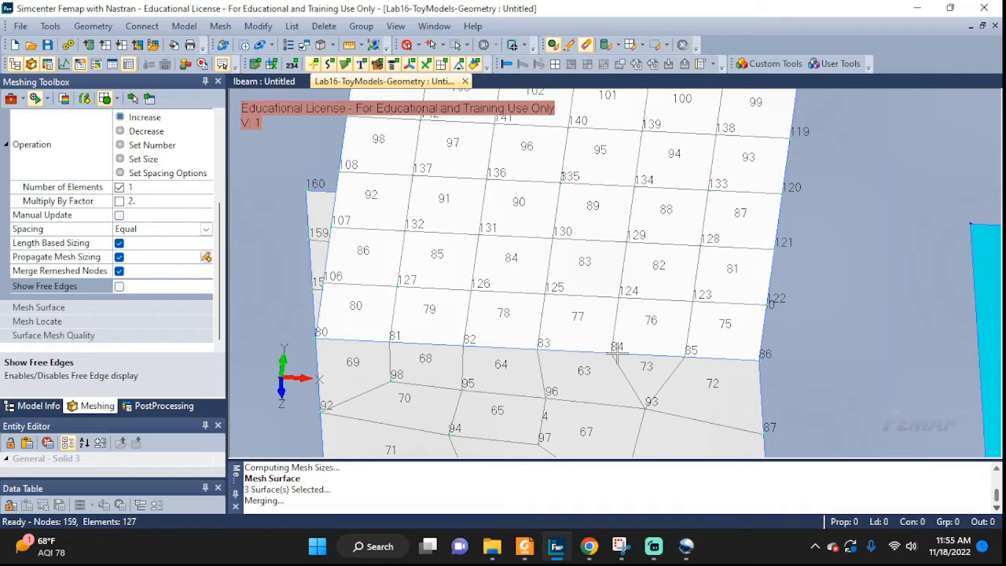
{"action": "middle_click_drag", "start_coordinate": [409, 344], "coordinate": [482, 404]}
{"action": "scroll", "coordinate": [442, 358], "scroll_direction": "up", "scroll_amount": 2}
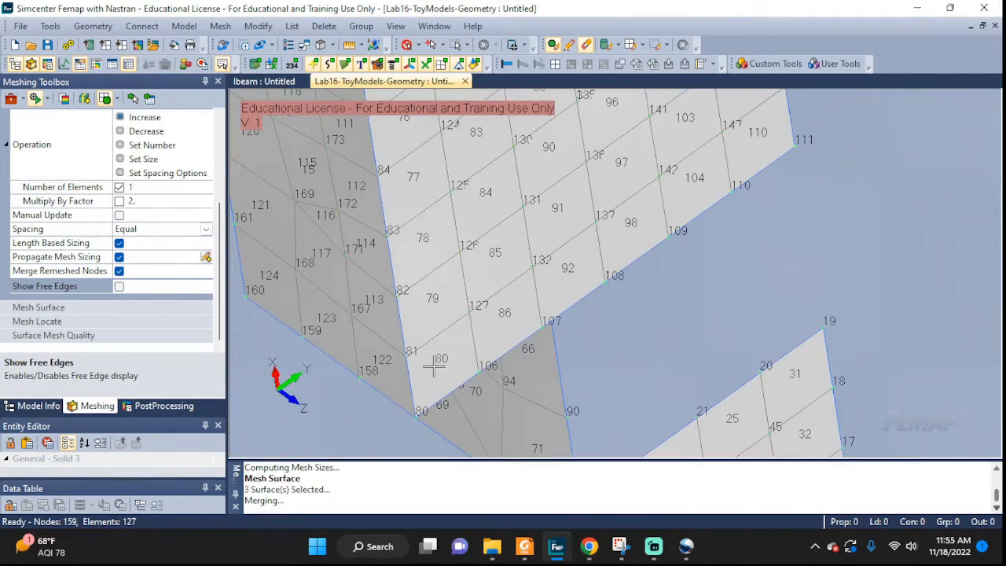
{"action": "middle_click_drag", "start_coordinate": [457, 353], "coordinate": [519, 436], "text": "ctrl"}
{"action": "scroll", "coordinate": [519, 435], "scroll_direction": "down", "scroll_amount": 4}
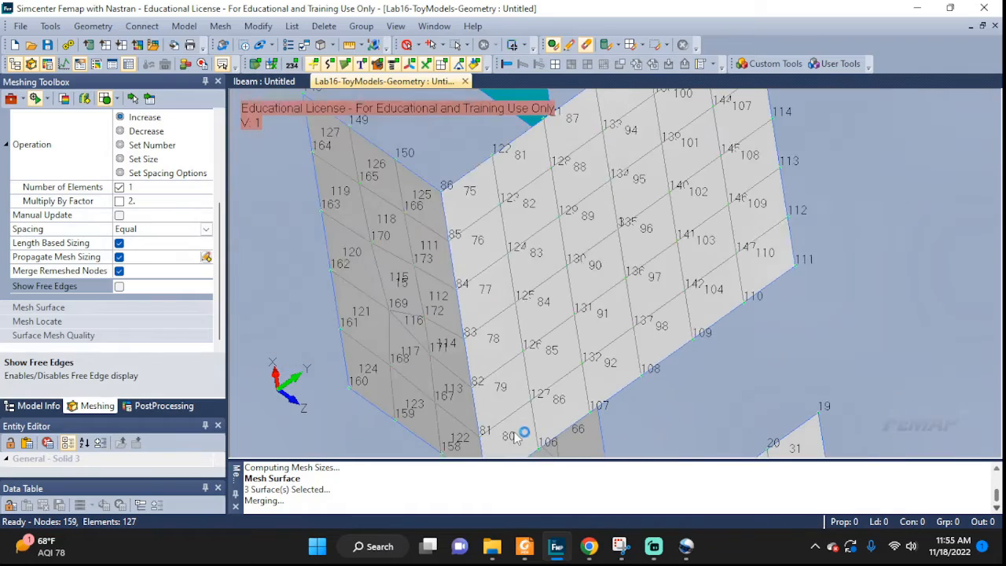
Step: Show the free edges to check whether surfaces 3, 4 and 15 connect along their shared edge, and turn the display off again
{"action": "middle_click_drag", "start_coordinate": [465, 329], "coordinate": [636, 325]}
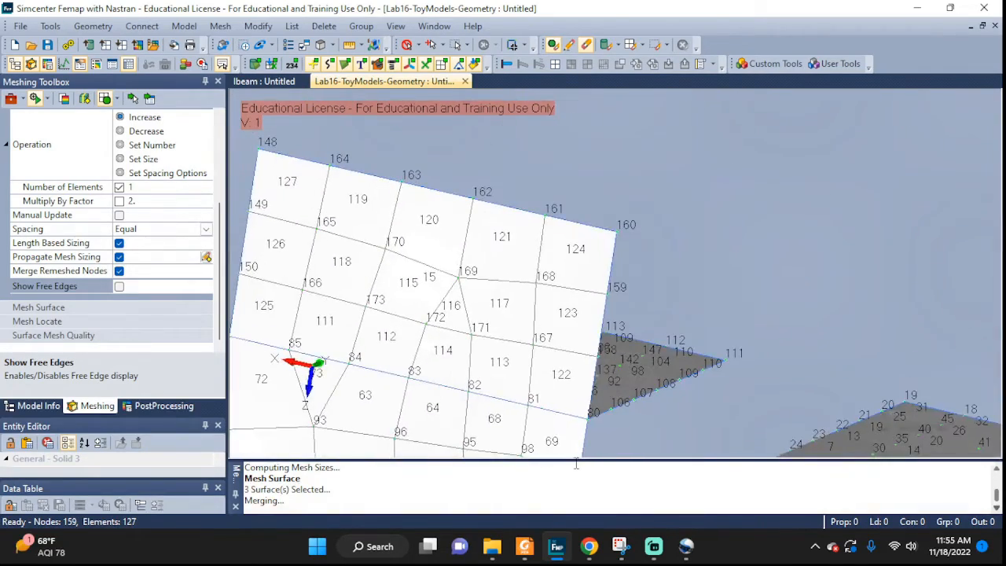
{"action": "middle_click_drag", "start_coordinate": [659, 366], "coordinate": [442, 446]}
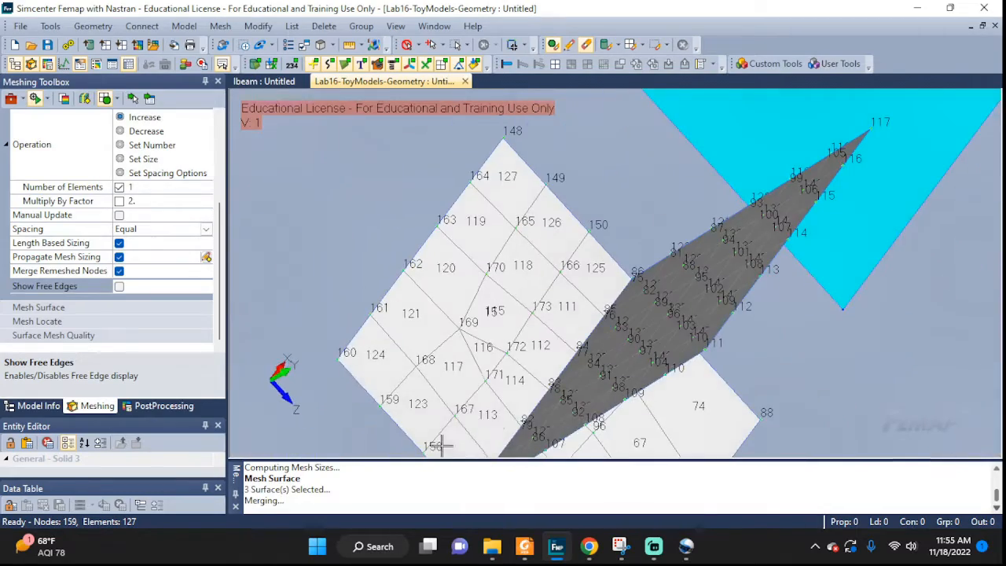
{"action": "middle_click_drag", "start_coordinate": [523, 421], "coordinate": [557, 303]}
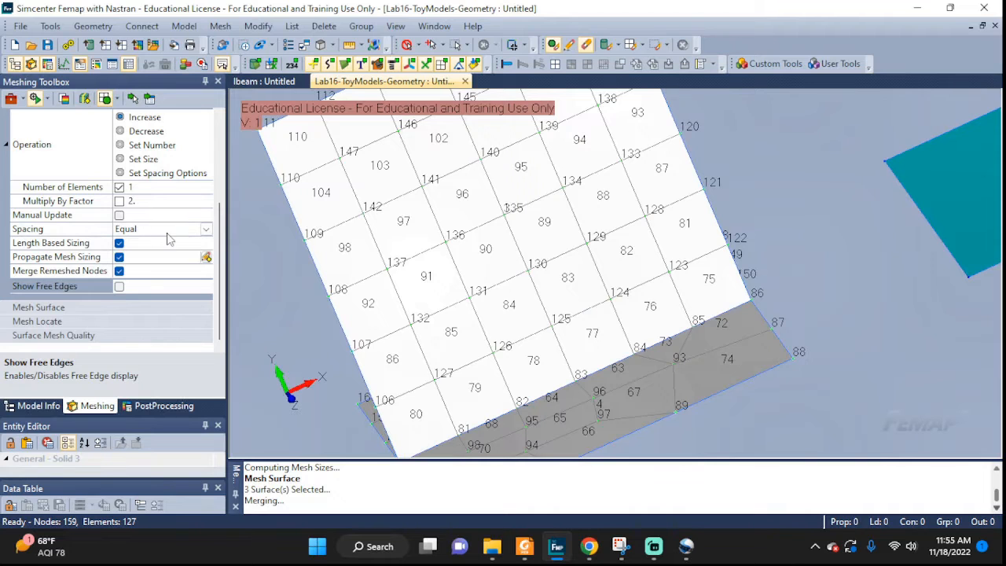
{"action": "left_click", "coordinate": [119, 286]}
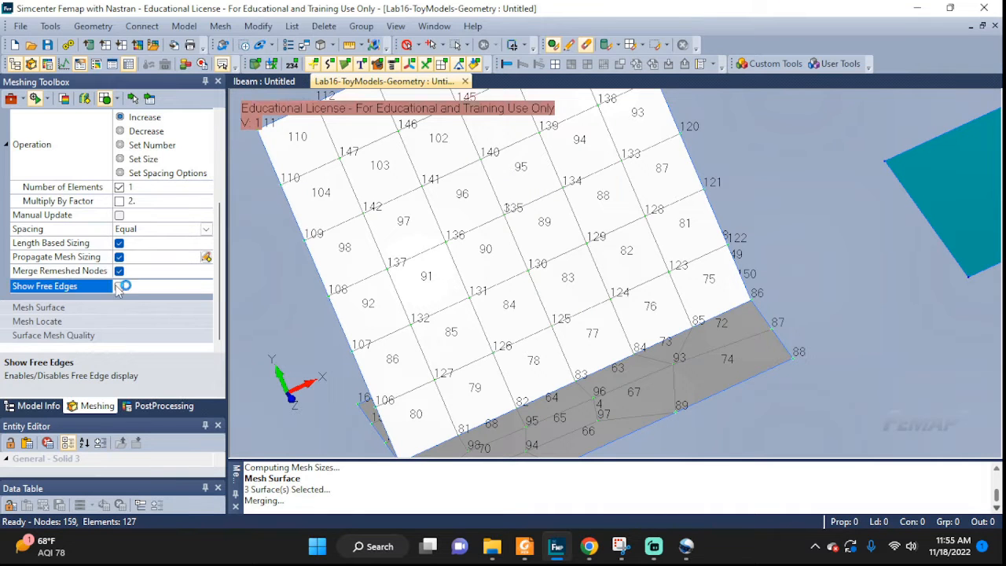
{"action": "middle_click_drag", "start_coordinate": [546, 360], "coordinate": [689, 382]}
{"action": "scroll", "coordinate": [667, 326], "scroll_direction": "up", "scroll_amount": 5}
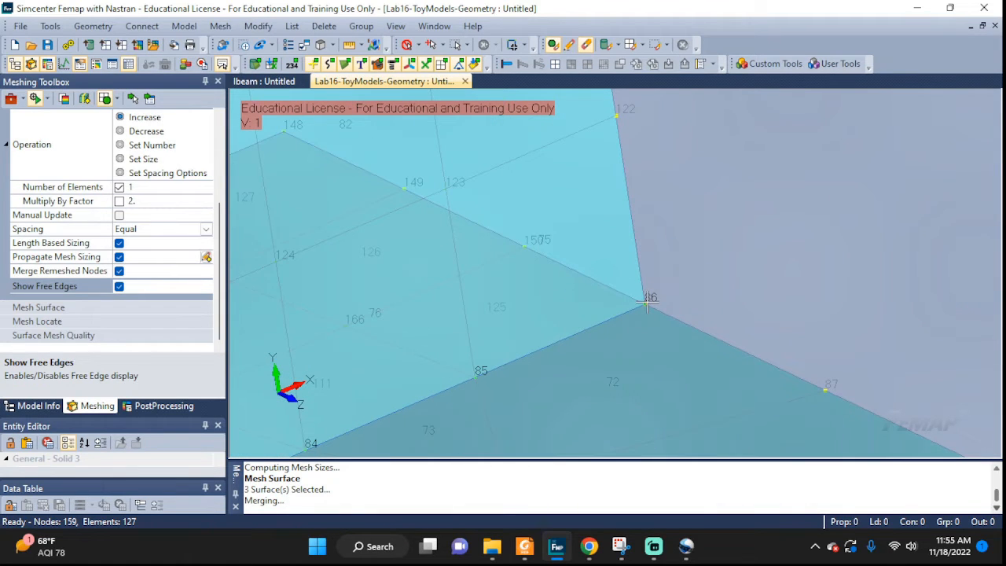
{"action": "scroll", "coordinate": [647, 299], "scroll_direction": "down", "scroll_amount": 5}
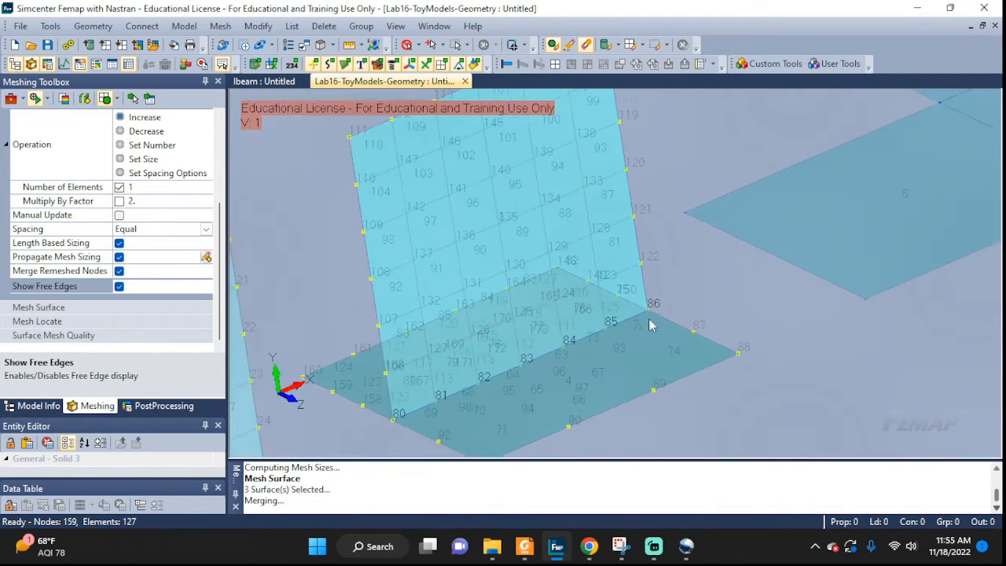
{"action": "left_click", "coordinate": [120, 287]}
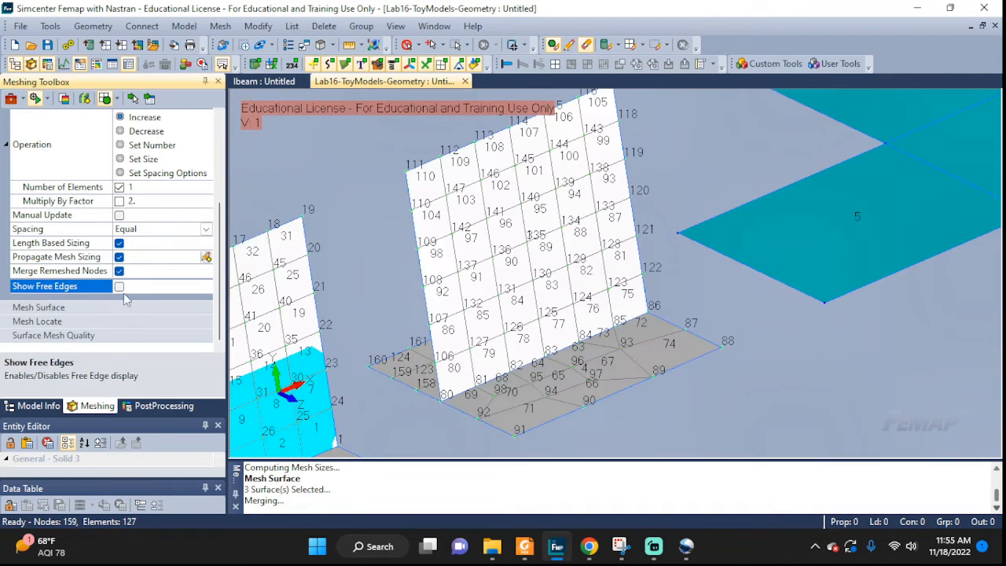
Step: Undo the combined surface mesh and mesh only surface 3 with automatic quad and mapped meshing, accepting plot-only elements
{"action": "scroll", "coordinate": [450, 309], "scroll_direction": "down", "scroll_amount": 2}
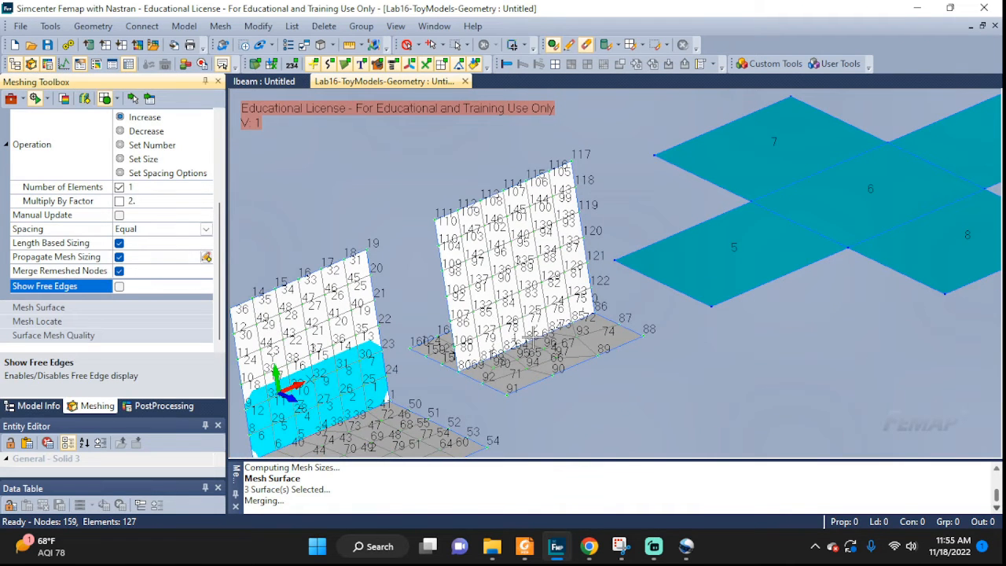
{"action": "key", "text": "ctrl+z"}
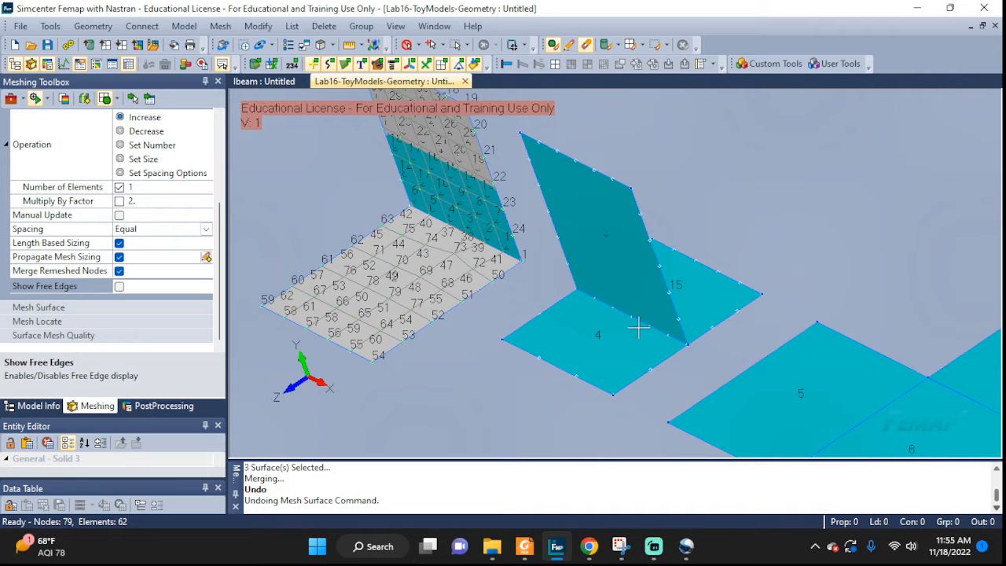
{"action": "left_click", "coordinate": [184, 26]}
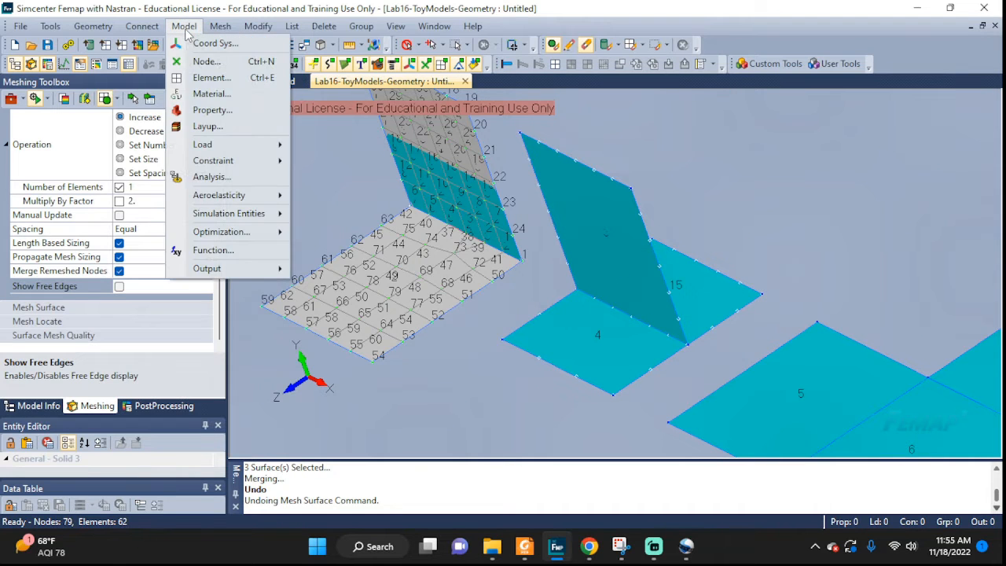
{"action": "left_click", "coordinate": [184, 26]}
{"action": "left_click", "coordinate": [220, 26]}
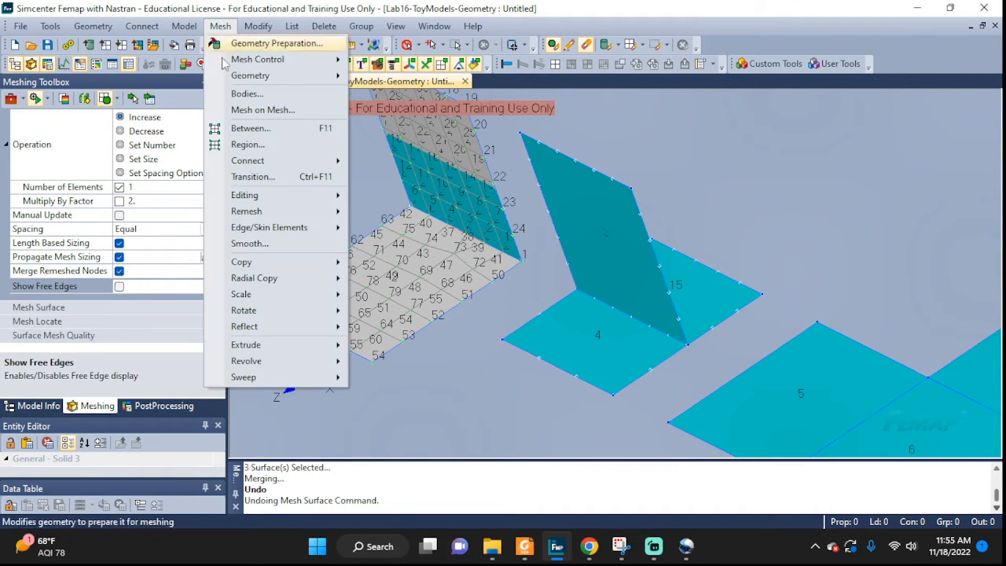
{"action": "mouse_move", "coordinate": [243, 79]}
{"action": "left_click", "coordinate": [384, 108]}
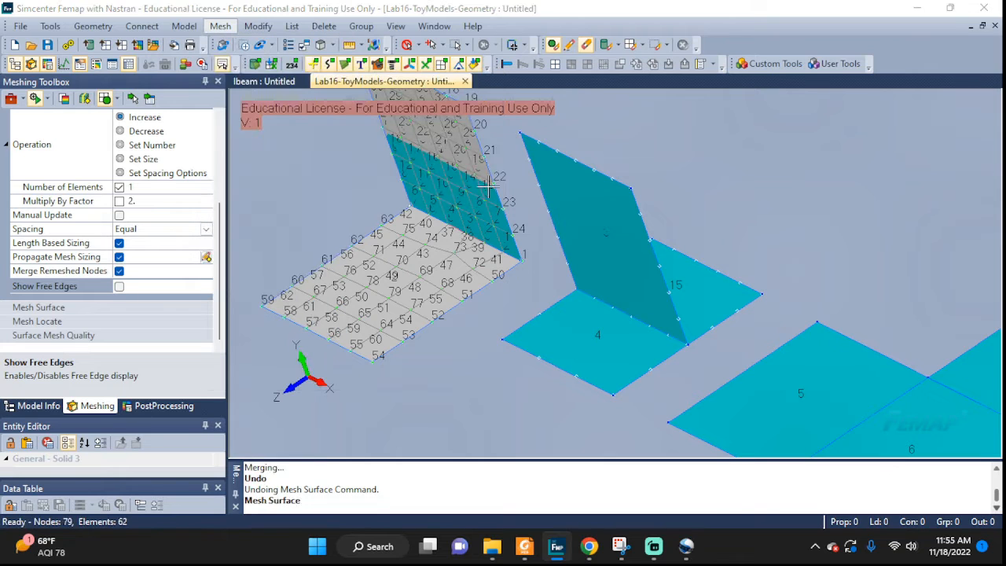
{"action": "left_click", "coordinate": [606, 236]}
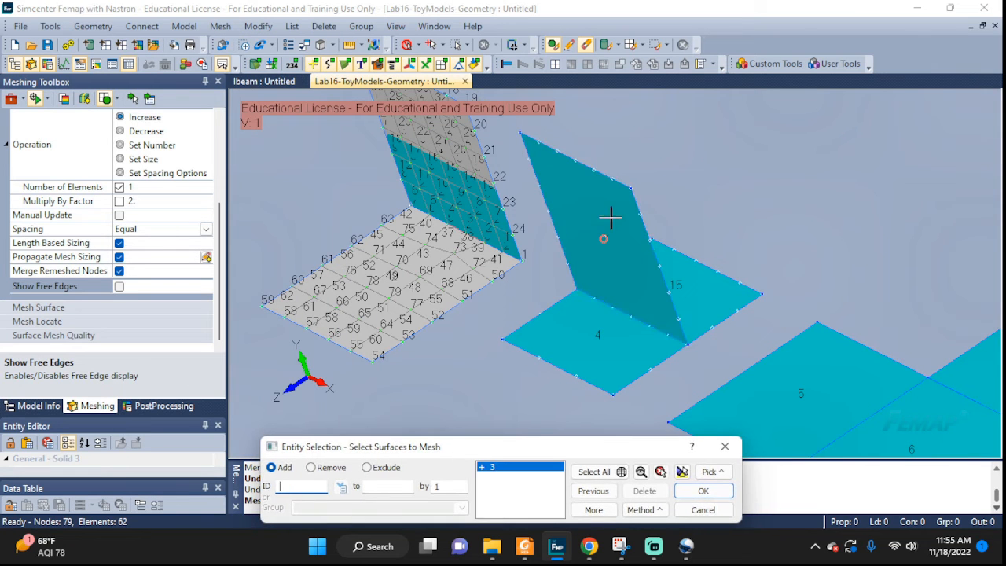
{"action": "left_click", "coordinate": [703, 491]}
{"action": "left_click", "coordinate": [604, 506]}
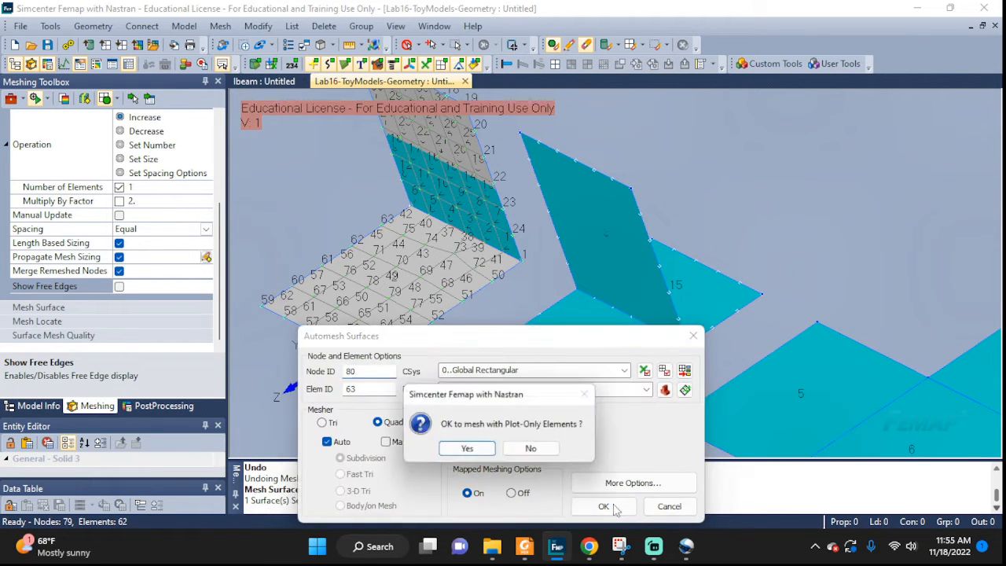
{"action": "left_click", "coordinate": [486, 451]}
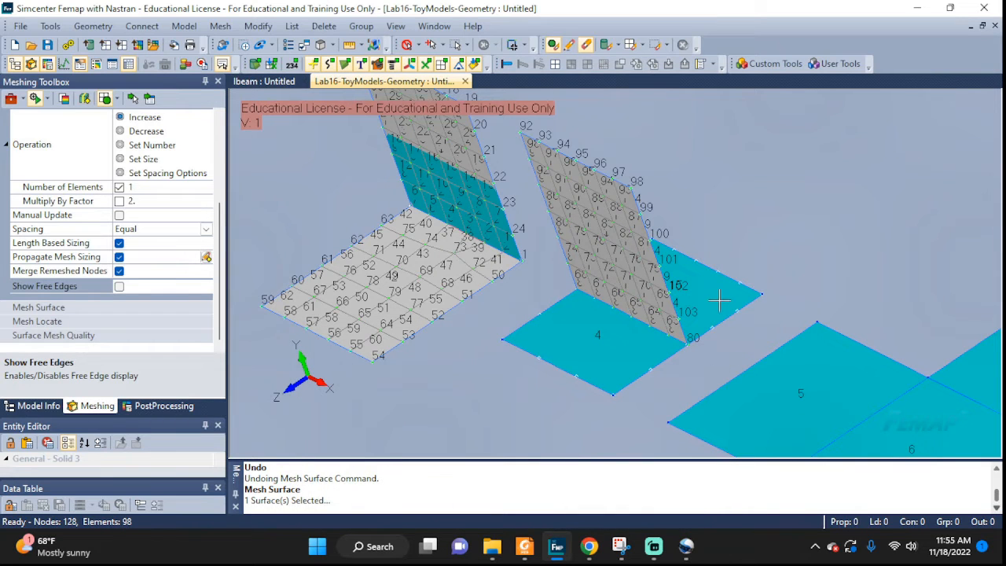
Step: Mesh surface 15 on its own with automatic quad meshing and mapped meshing on, accepting plot-only elements
{"action": "left_click", "coordinate": [220, 26]}
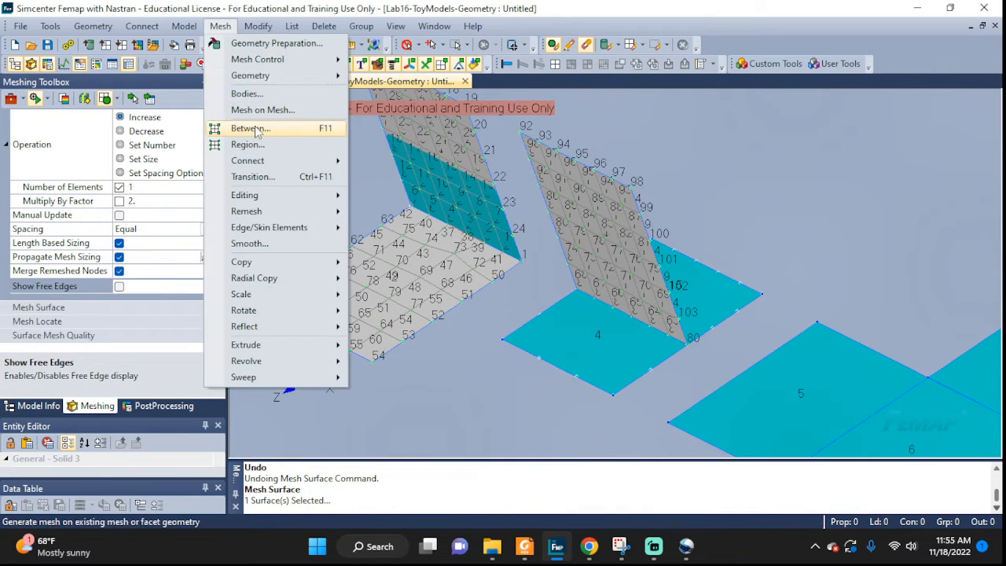
{"action": "mouse_move", "coordinate": [260, 76]}
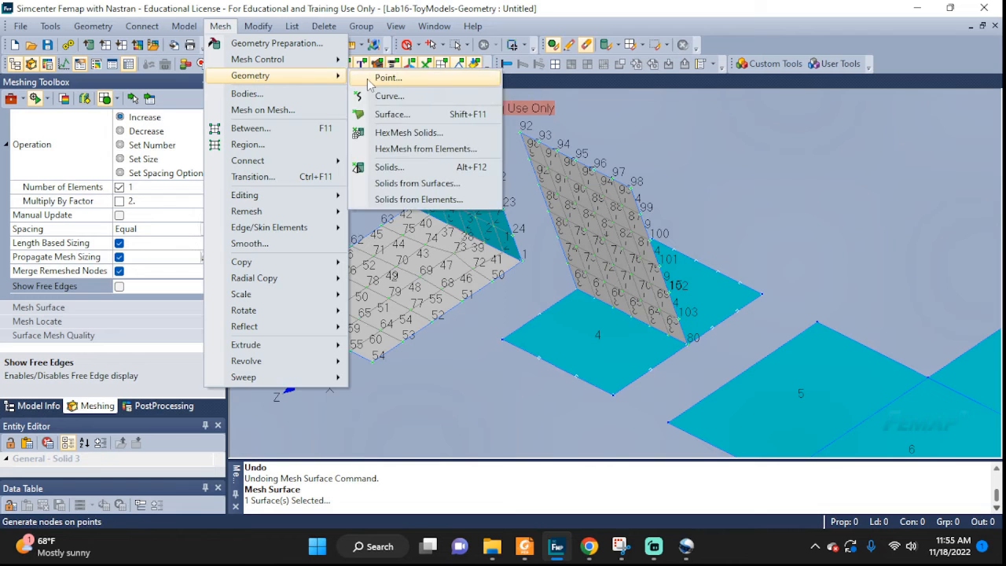
{"action": "left_click", "coordinate": [385, 115]}
{"action": "left_click", "coordinate": [699, 272]}
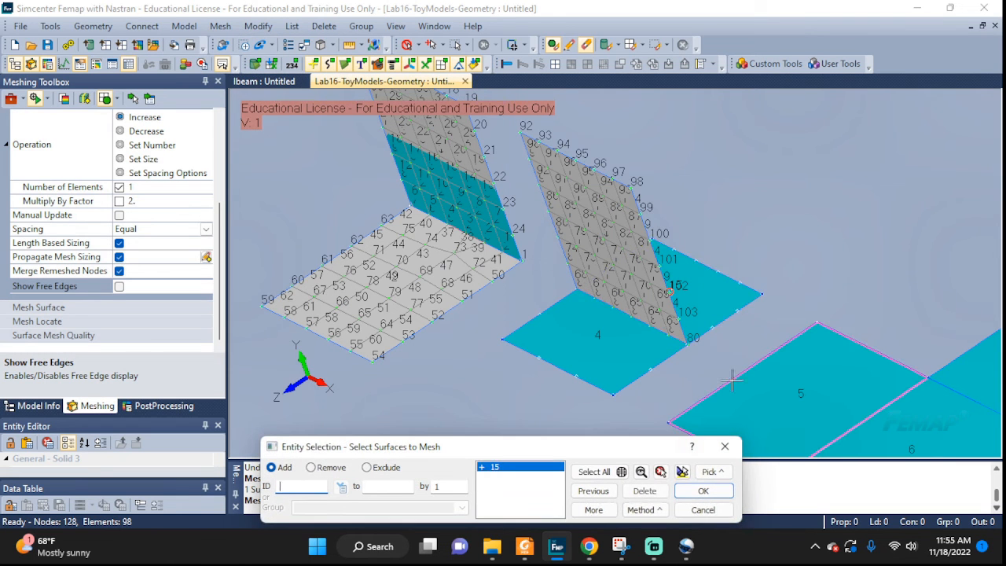
{"action": "left_click", "coordinate": [703, 491]}
{"action": "left_click", "coordinate": [604, 506]}
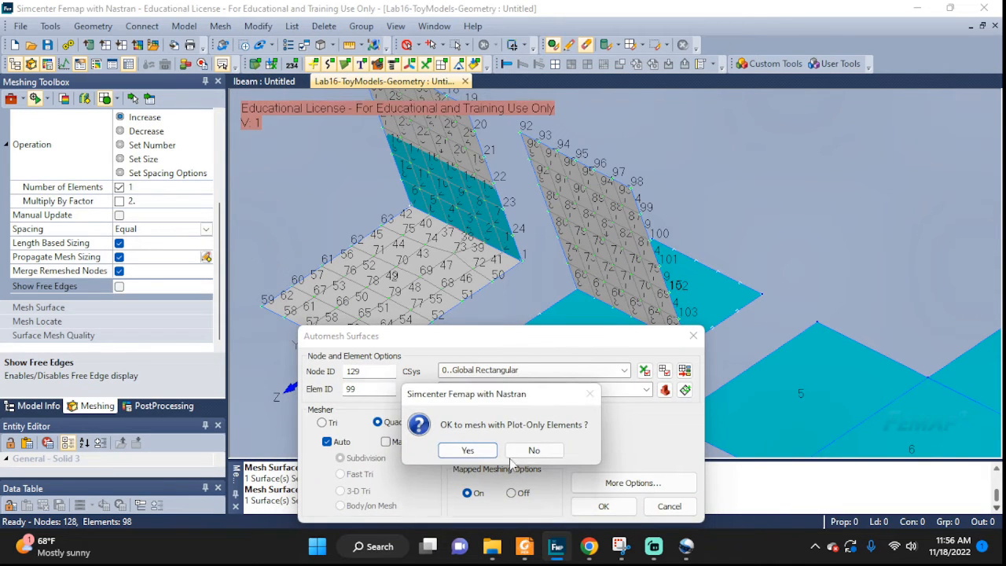
{"action": "left_click", "coordinate": [468, 450]}
Step: Mesh surface 4 on its own with automatic quad meshing and mapped meshing on, accepting plot-only elements
{"action": "left_click", "coordinate": [257, 26]}
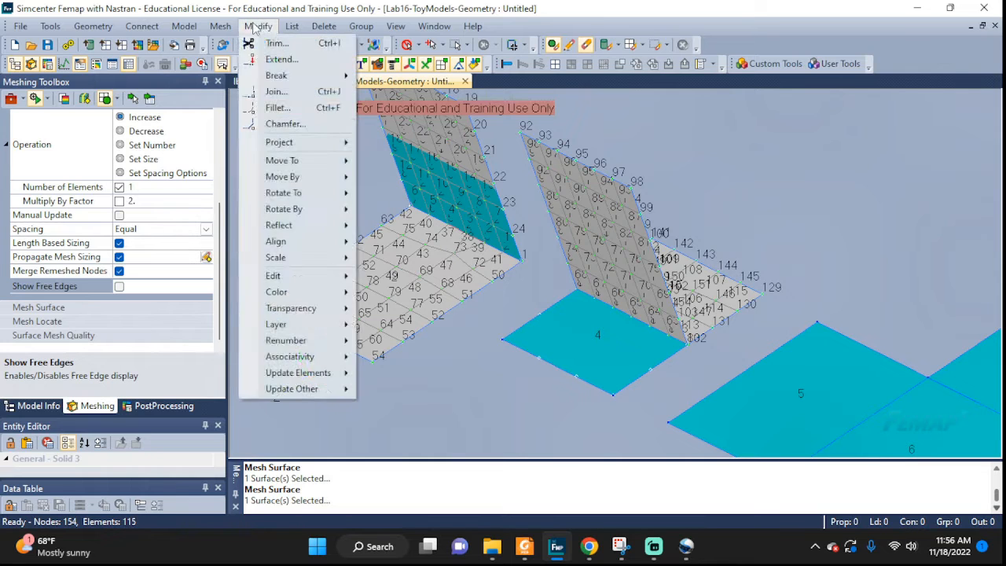
{"action": "left_click", "coordinate": [396, 122]}
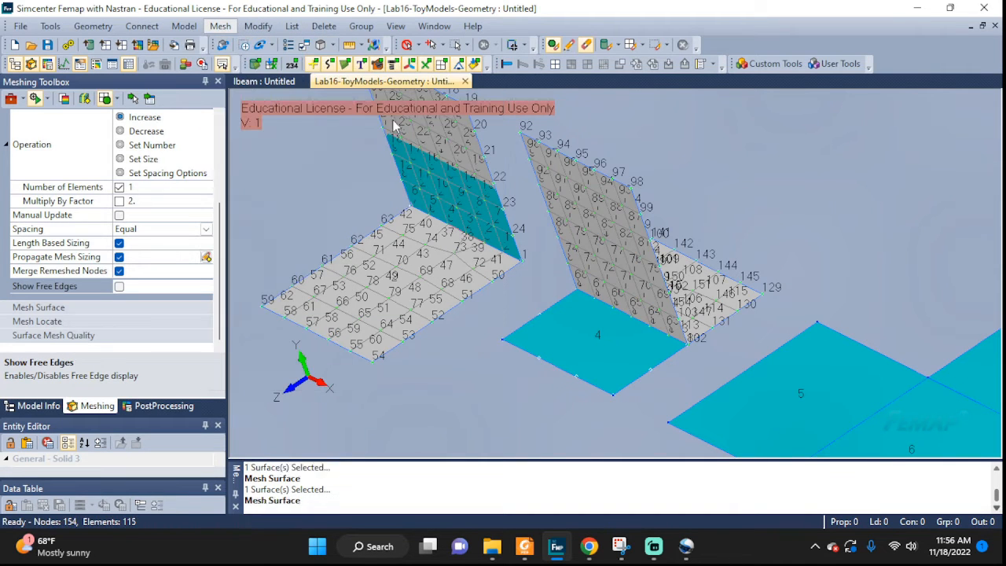
{"action": "left_click", "coordinate": [578, 350]}
{"action": "left_click", "coordinate": [703, 491]}
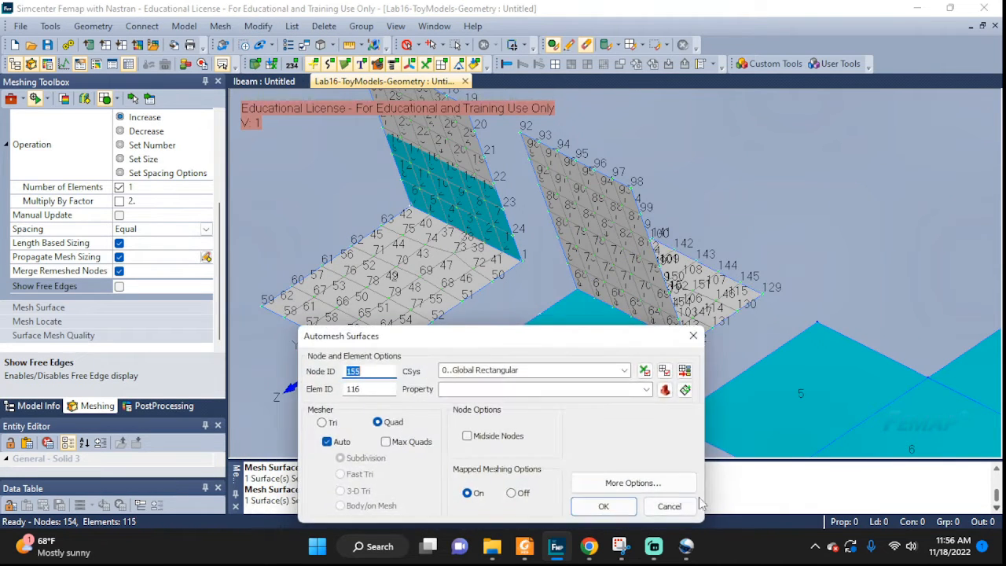
{"action": "left_click", "coordinate": [612, 507]}
{"action": "left_click", "coordinate": [464, 450]}
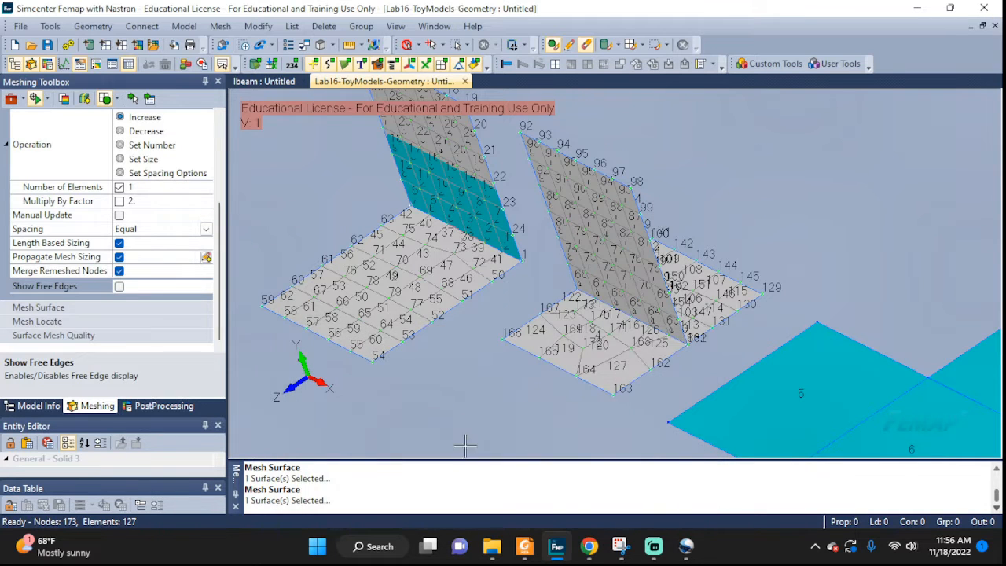
Step: Examine the node labels along the shared edge of the separately meshed surfaces 3, 4 and 15 for duplicate nodes
{"action": "scroll", "coordinate": [692, 311], "scroll_direction": "up", "scroll_amount": 5}
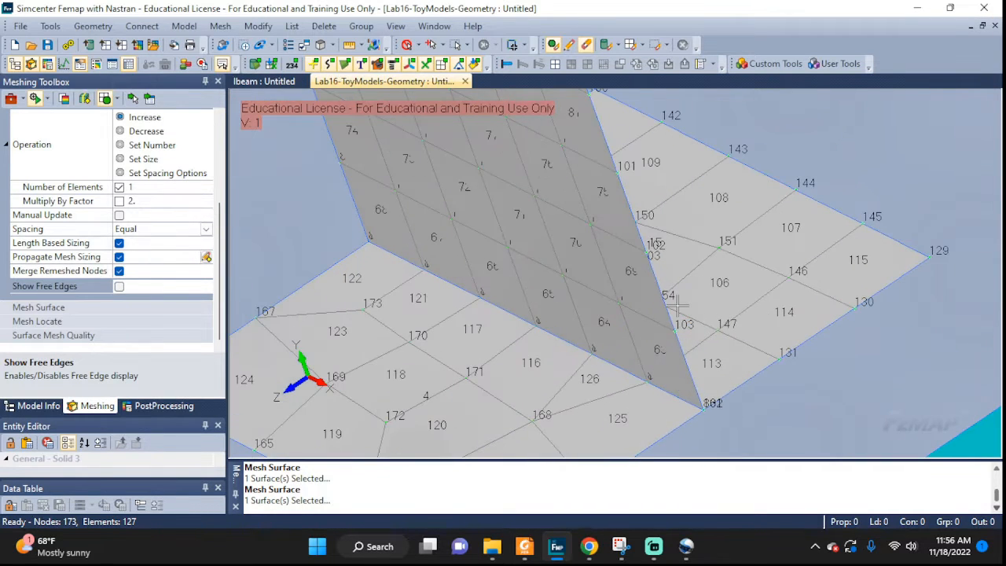
{"action": "middle_click_drag", "start_coordinate": [779, 378], "coordinate": [678, 421]}
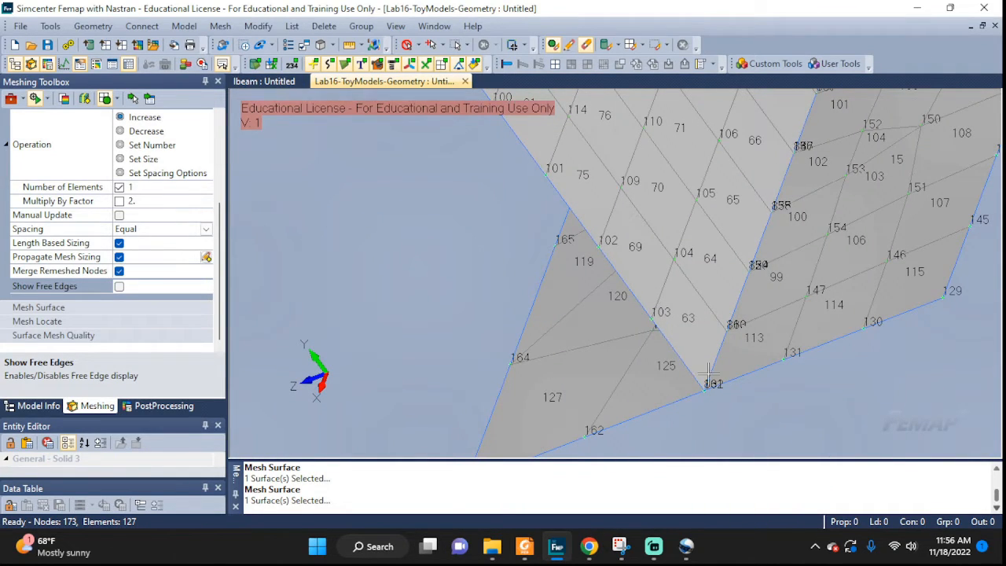
{"action": "scroll", "coordinate": [709, 376], "scroll_direction": "up", "scroll_amount": 5}
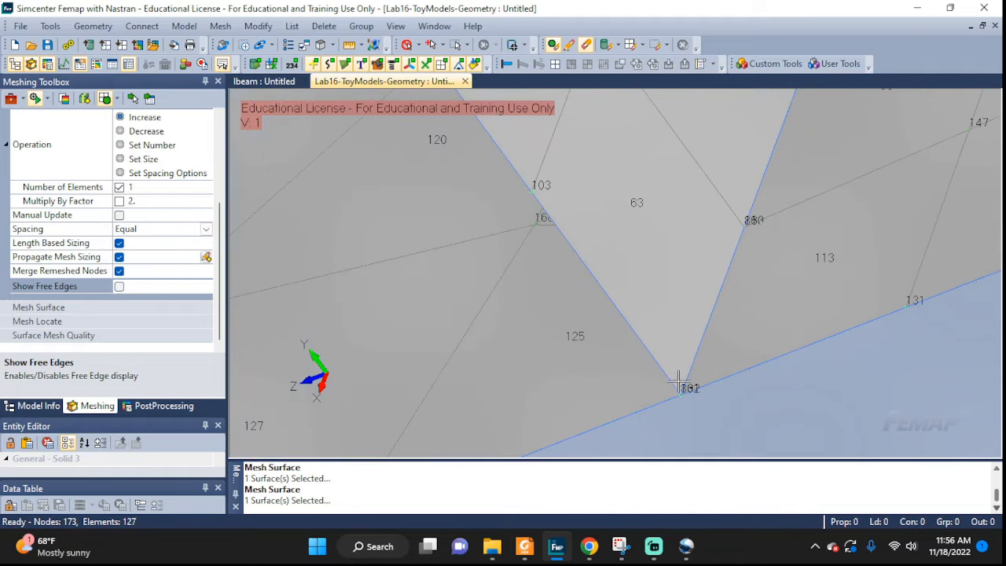
{"action": "middle_click_drag", "start_coordinate": [682, 373], "coordinate": [743, 349]}
{"action": "key", "text": "ctrl+a"}
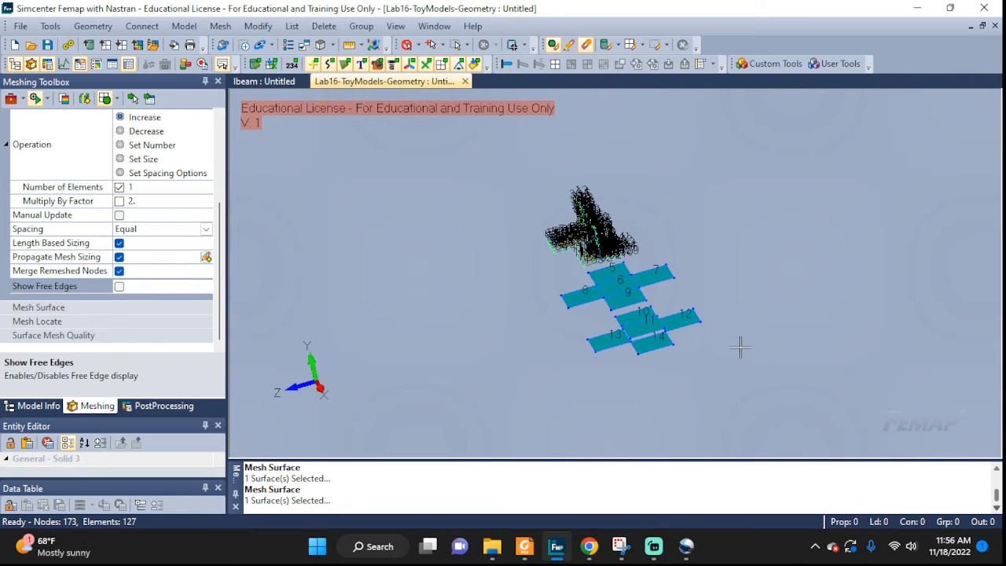
{"action": "scroll", "coordinate": [629, 244], "scroll_direction": "up", "scroll_amount": 6}
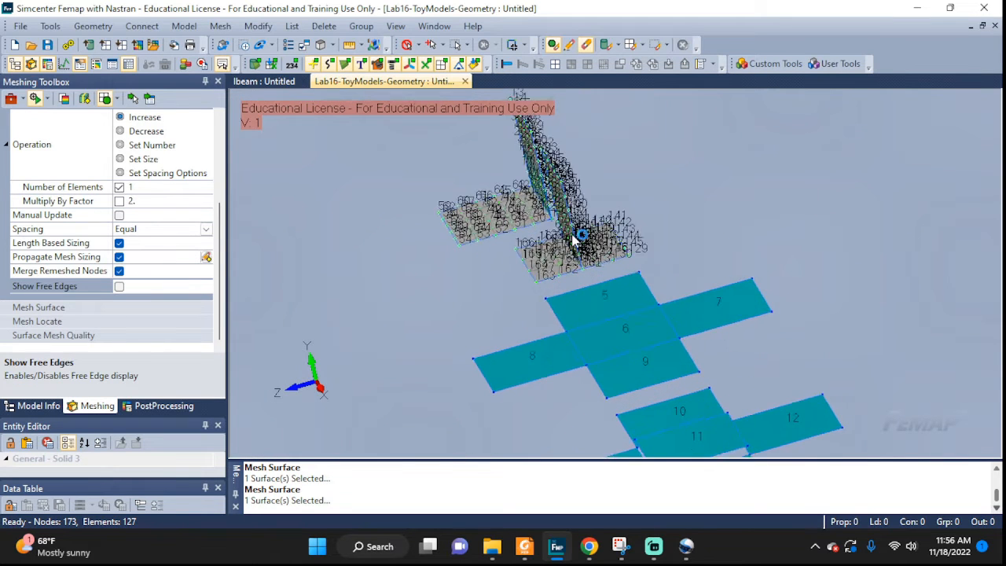
{"action": "scroll", "coordinate": [575, 240], "scroll_direction": "up", "scroll_amount": 8}
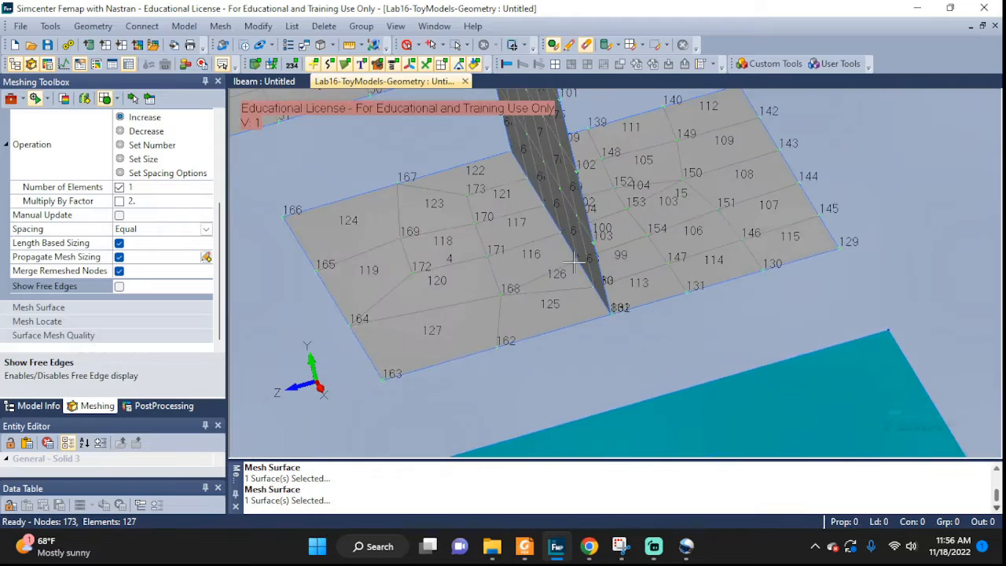
{"action": "scroll", "coordinate": [581, 283], "scroll_direction": "up", "scroll_amount": 2}
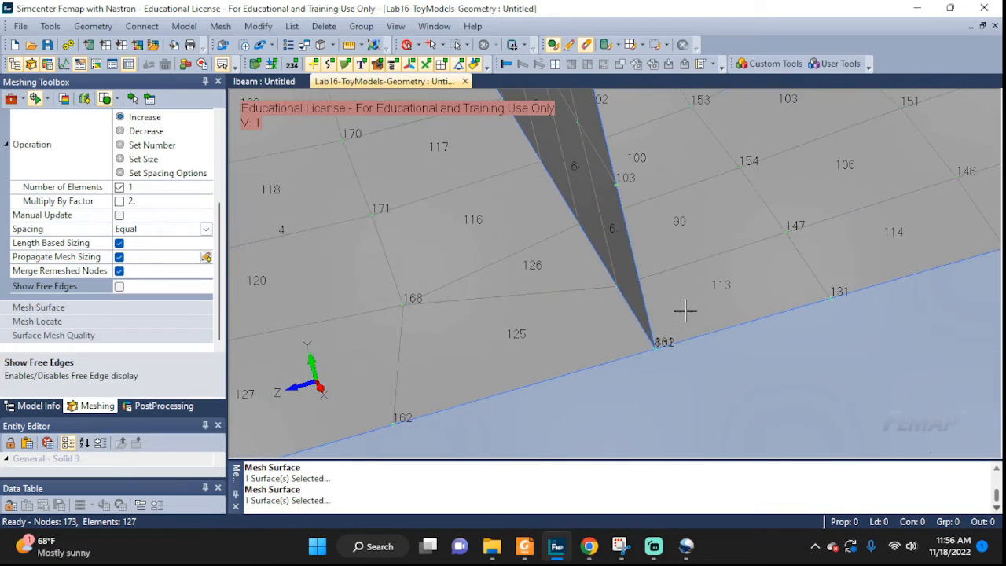
{"action": "scroll", "coordinate": [724, 363], "scroll_direction": "down", "scroll_amount": 6}
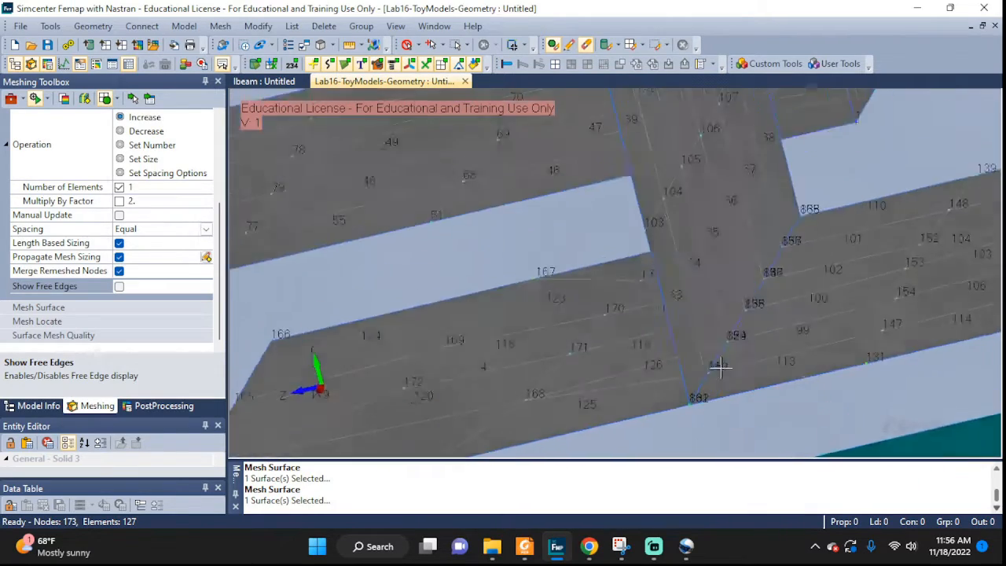
{"action": "scroll", "coordinate": [694, 400], "scroll_direction": "up", "scroll_amount": 3}
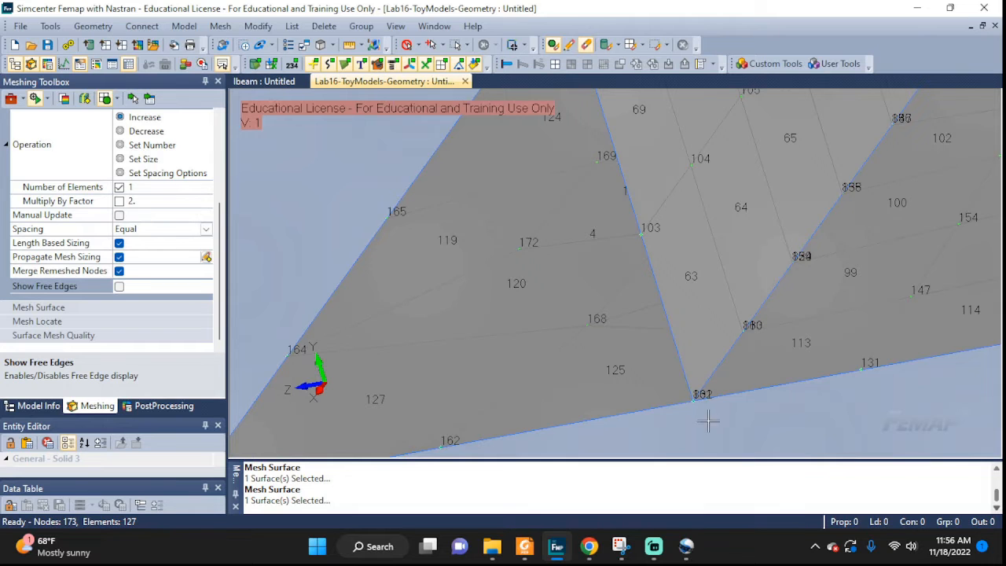
{"action": "scroll", "coordinate": [699, 403], "scroll_direction": "down", "scroll_amount": 4}
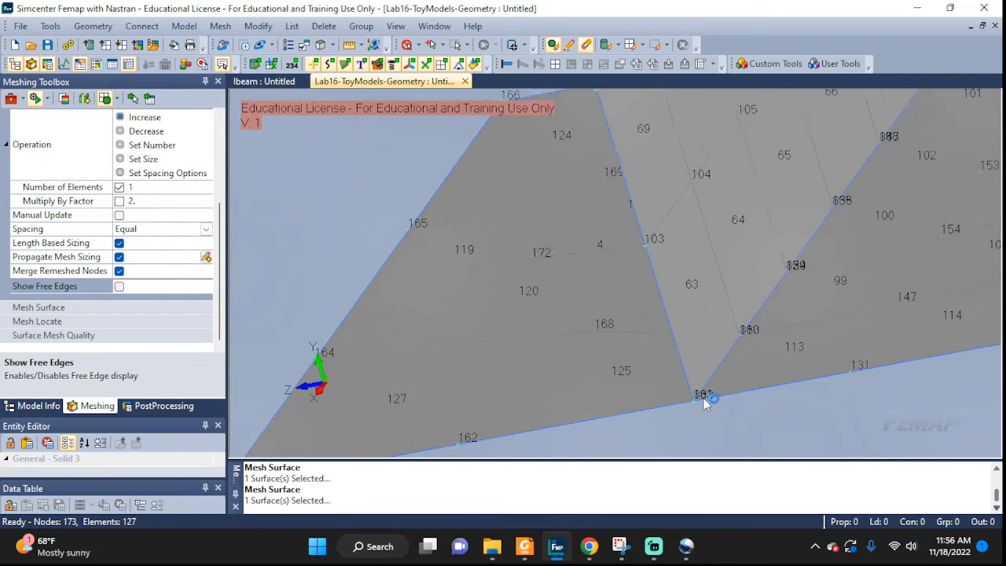
{"action": "mouse_move", "coordinate": [779, 419]}
{"action": "middle_mouse_down"}
{"action": "mouse_move", "coordinate": [754, 424]}
{"action": "mouse_move", "coordinate": [780, 417]}
{"action": "middle_mouse_up"}
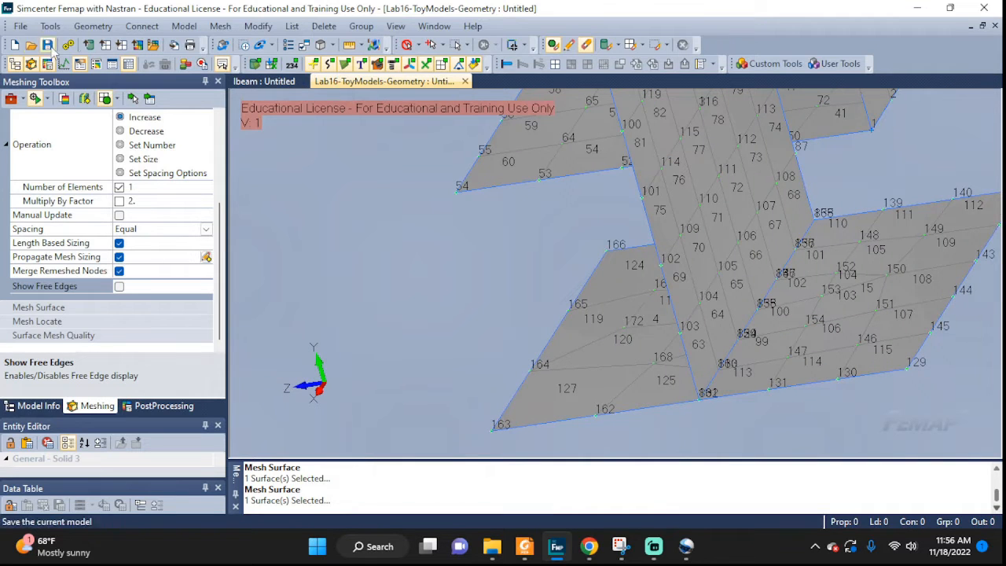
Step: Start a coincident node check and box-select the nodes around the shared edges of meshed surfaces 3, 4 and 15
{"action": "left_click", "coordinate": [20, 26]}
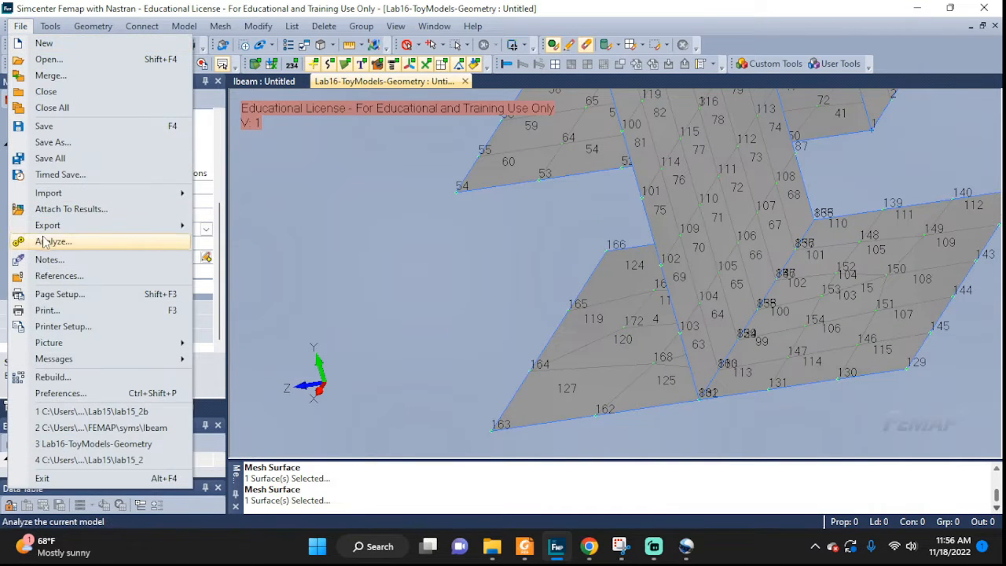
{"action": "mouse_move", "coordinate": [49, 26]}
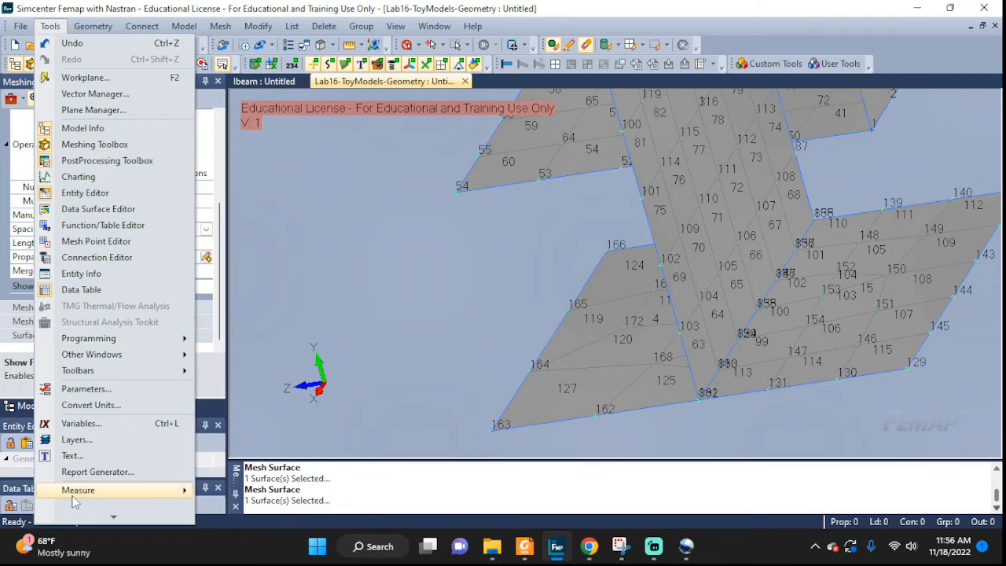
{"action": "mouse_move", "coordinate": [77, 491]}
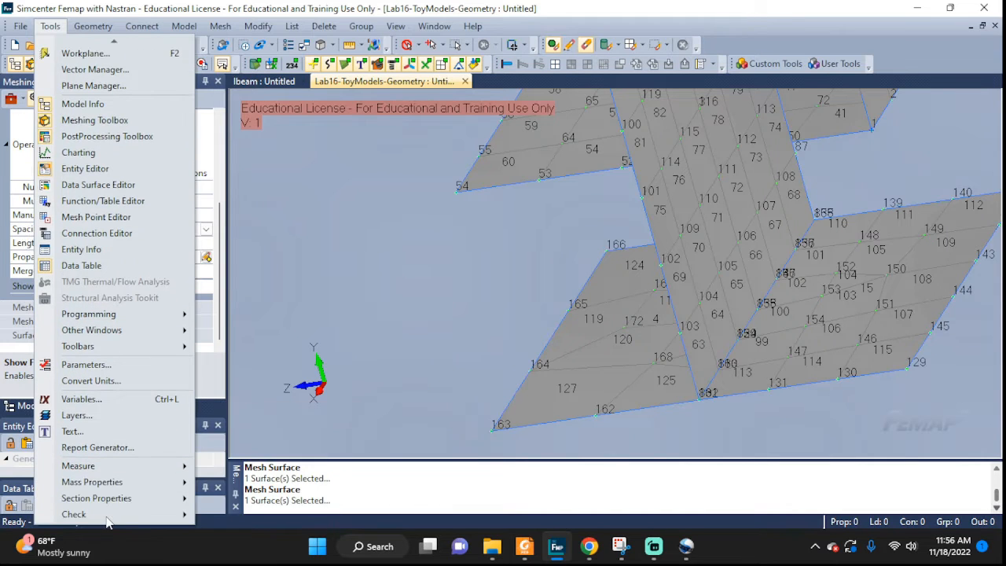
{"action": "mouse_move", "coordinate": [75, 516]}
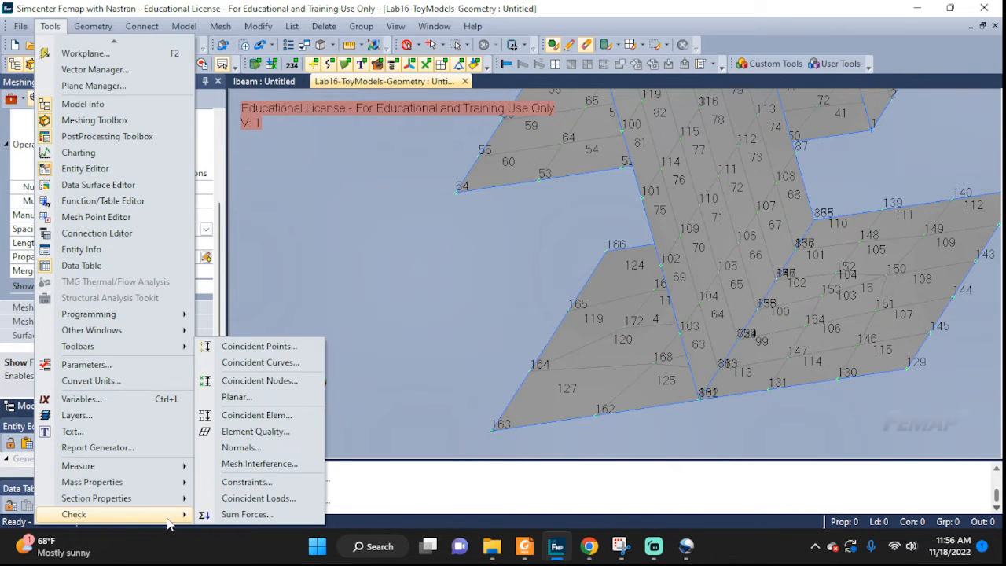
{"action": "left_click", "coordinate": [260, 380]}
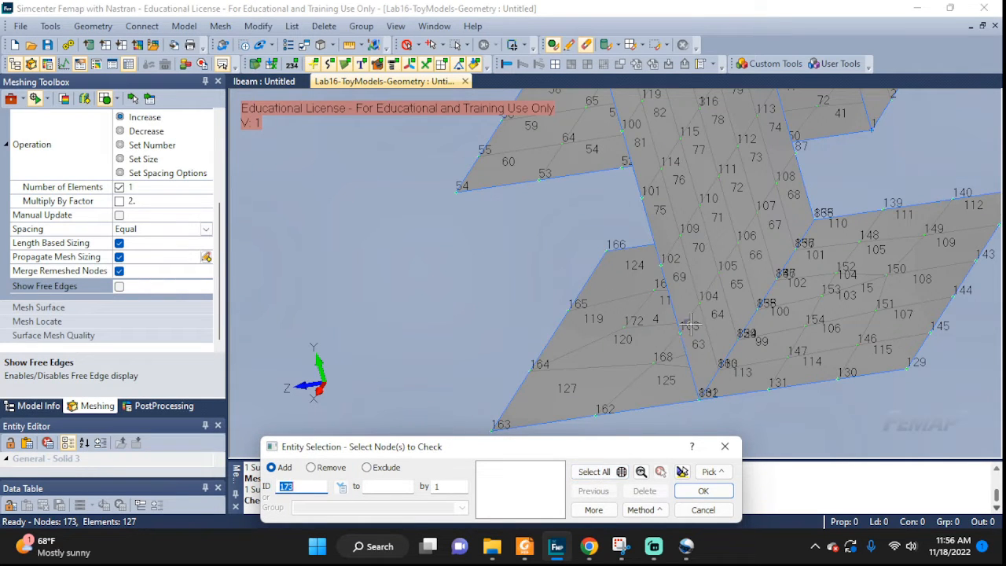
{"action": "left_click", "coordinate": [712, 471]}
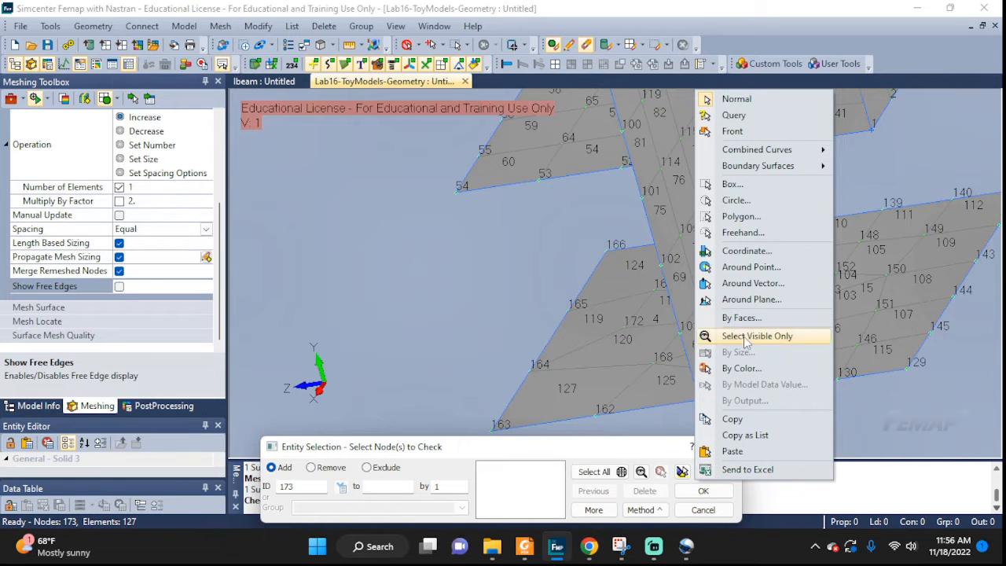
{"action": "left_click", "coordinate": [729, 183]}
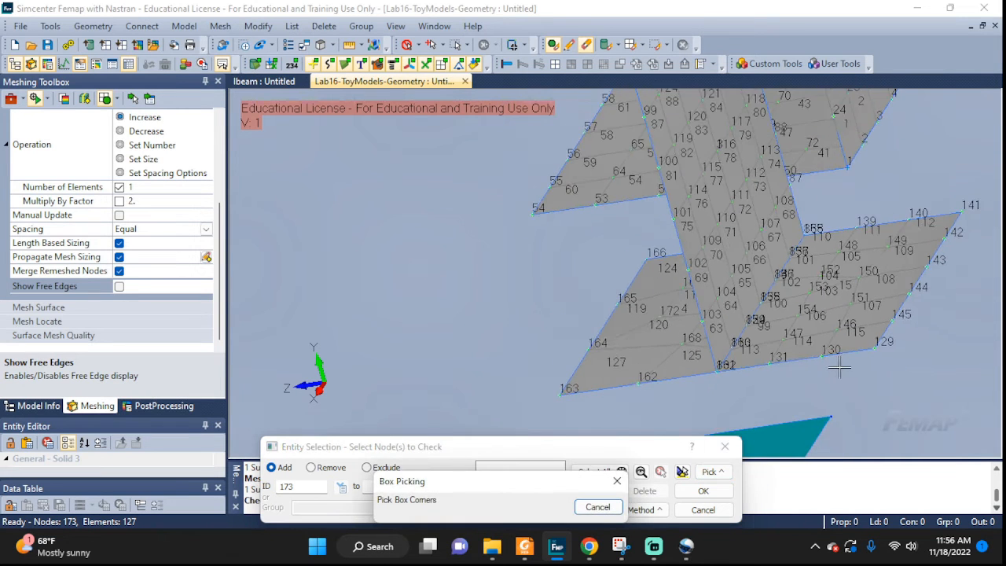
{"action": "middle_click_drag", "start_coordinate": [829, 417], "coordinate": [804, 421]}
{"action": "middle_click_drag", "start_coordinate": [913, 250], "coordinate": [824, 353]}
{"action": "scroll", "coordinate": [840, 346], "scroll_direction": "down", "scroll_amount": 3}
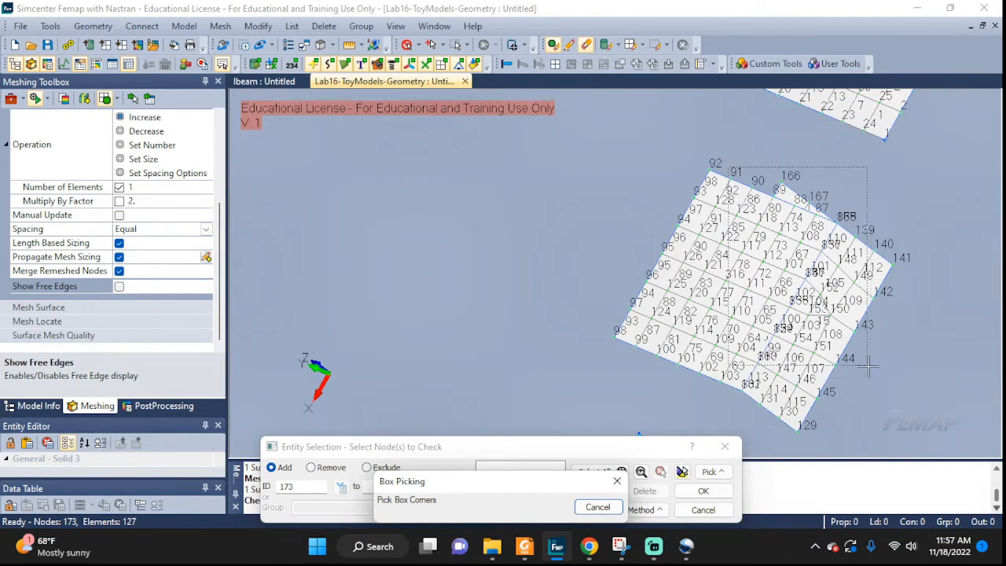
{"action": "left_click_drag", "start_coordinate": [908, 442], "coordinate": [912, 435]}
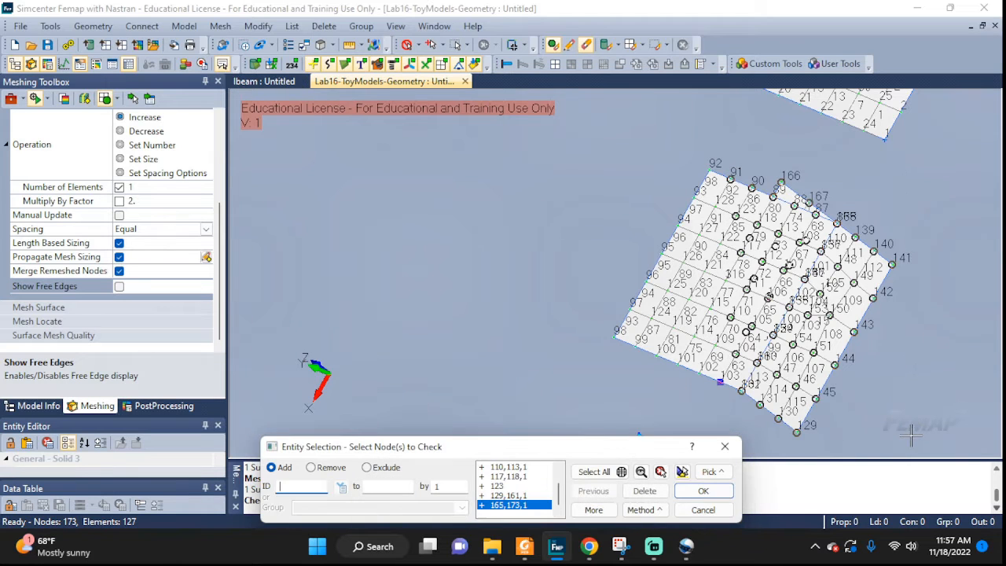
Step: Merge the selected coincident nodes with a 0.00100132 tolerance and Safe Merge on, and inspect the node labels along the shared edge
{"action": "left_click", "coordinate": [703, 491]}
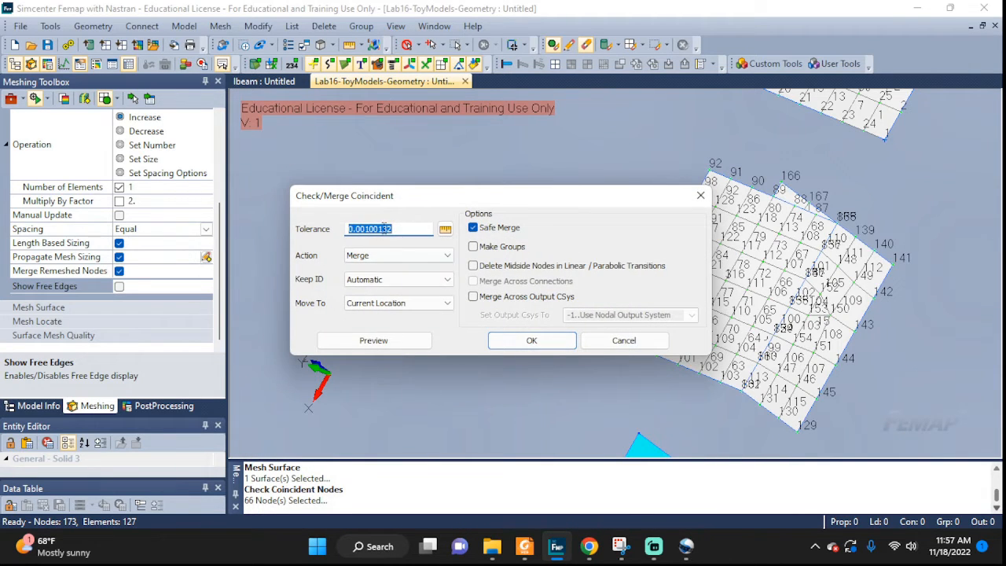
{"action": "left_click", "coordinate": [554, 347]}
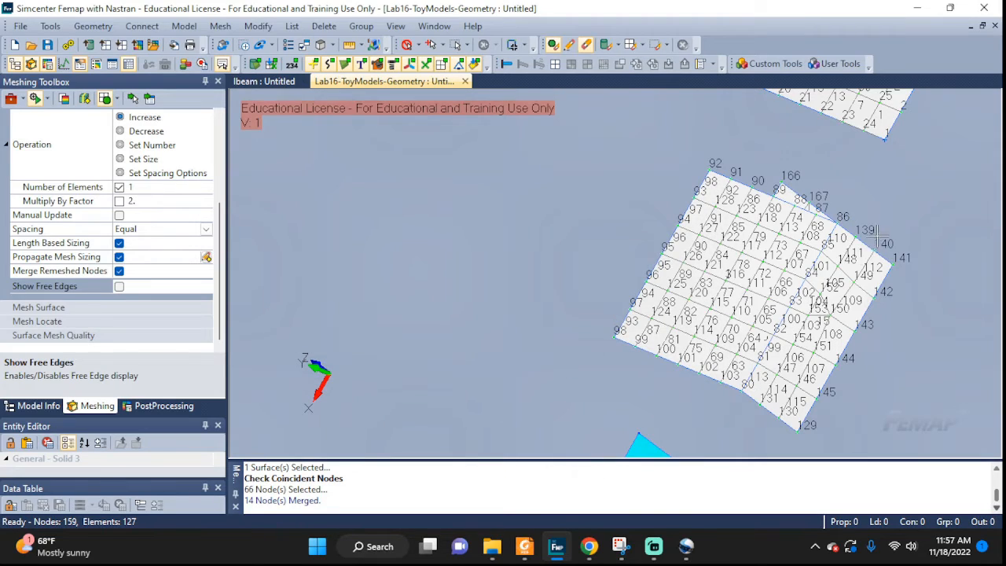
{"action": "scroll", "coordinate": [873, 236], "scroll_direction": "up", "scroll_amount": 6}
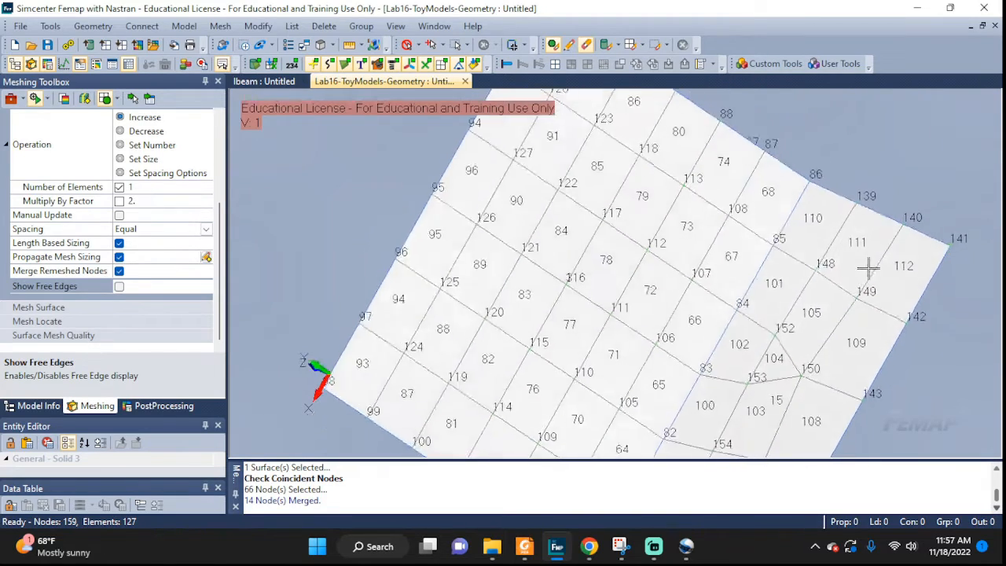
{"action": "middle_click_drag", "start_coordinate": [869, 268], "coordinate": [889, 205]}
{"action": "middle_click_drag", "start_coordinate": [787, 351], "coordinate": [807, 264], "text": "ctrl"}
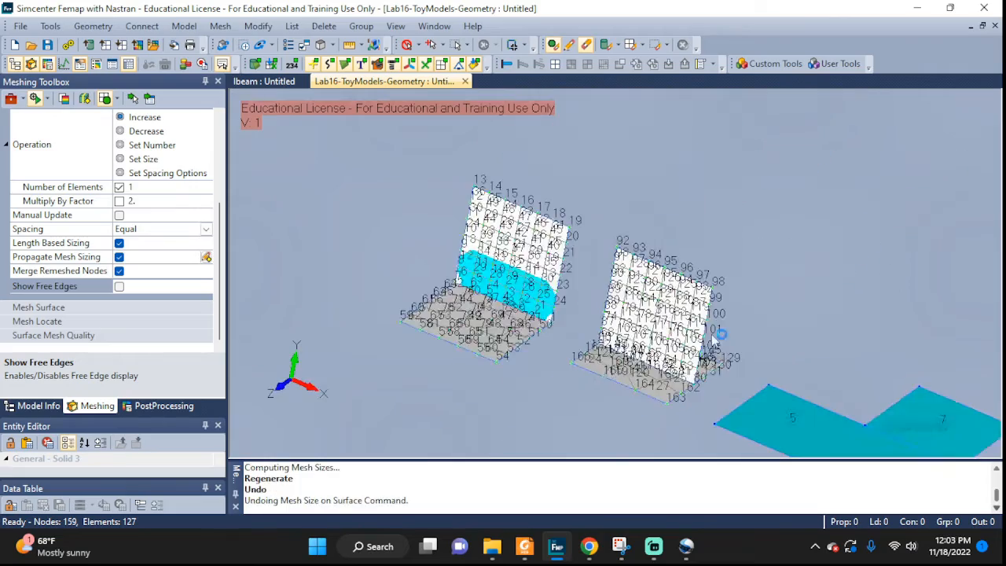
Step: Set the mesh size on surface 6, the centre of the five-surface cross, with mapped meshing refinement and size propagation on
{"action": "scroll", "coordinate": [738, 353], "scroll_direction": "up", "scroll_amount": 3}
{"action": "middle_click_drag", "start_coordinate": [737, 354], "coordinate": [496, 225]}
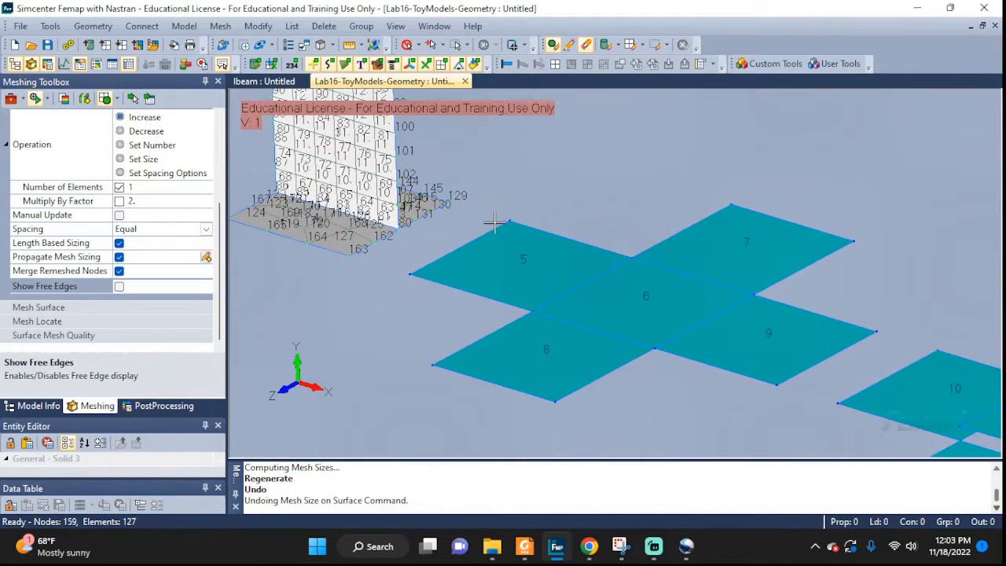
{"action": "middle_click_drag", "start_coordinate": [753, 329], "coordinate": [629, 277], "text": "ctrl"}
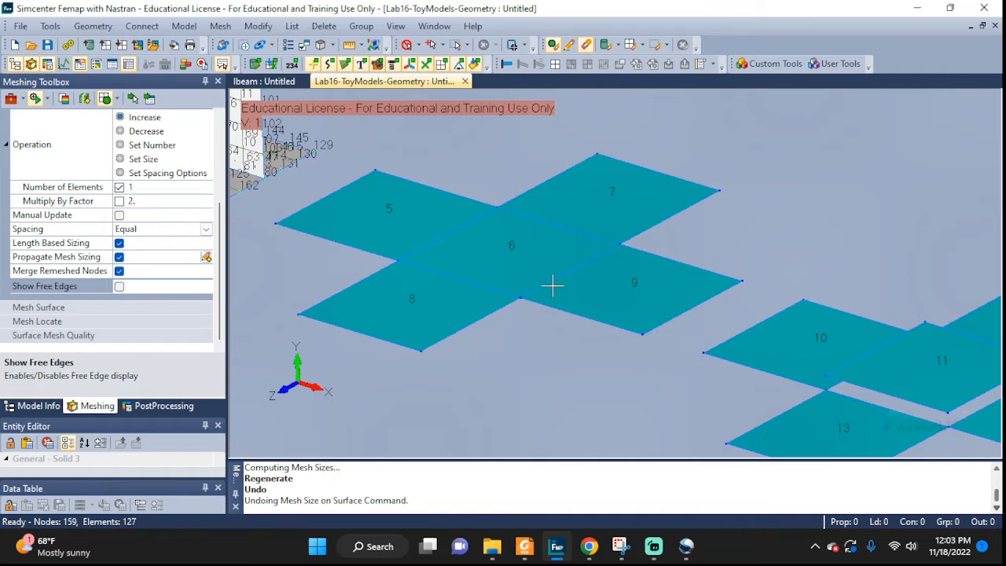
{"action": "middle_click_drag", "start_coordinate": [551, 286], "coordinate": [751, 301], "text": "ctrl"}
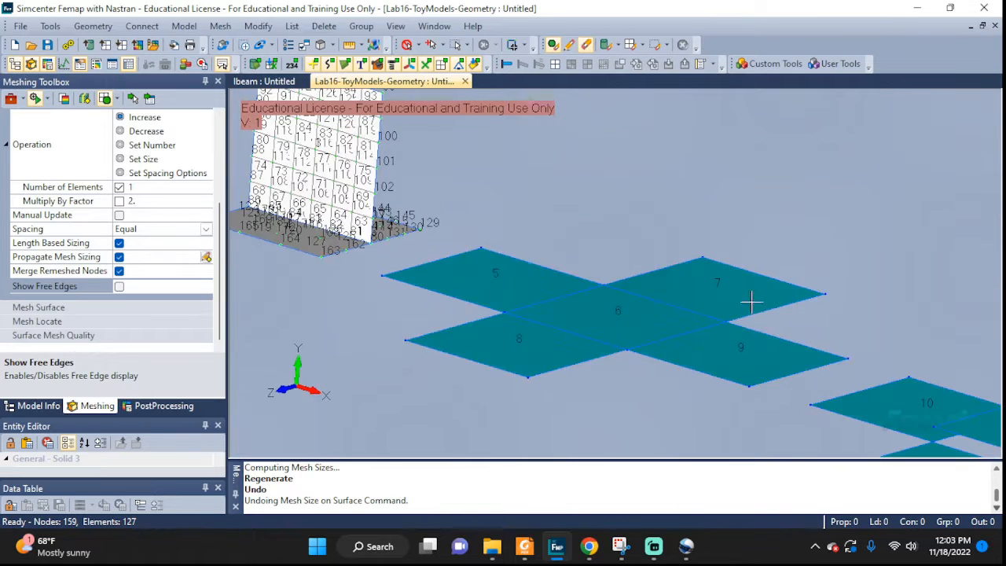
{"action": "mouse_move", "coordinate": [600, 306]}
{"action": "middle_mouse_down"}
{"action": "mouse_move", "coordinate": [591, 351]}
{"action": "mouse_move", "coordinate": [609, 330]}
{"action": "mouse_move", "coordinate": [598, 300]}
{"action": "middle_mouse_up"}
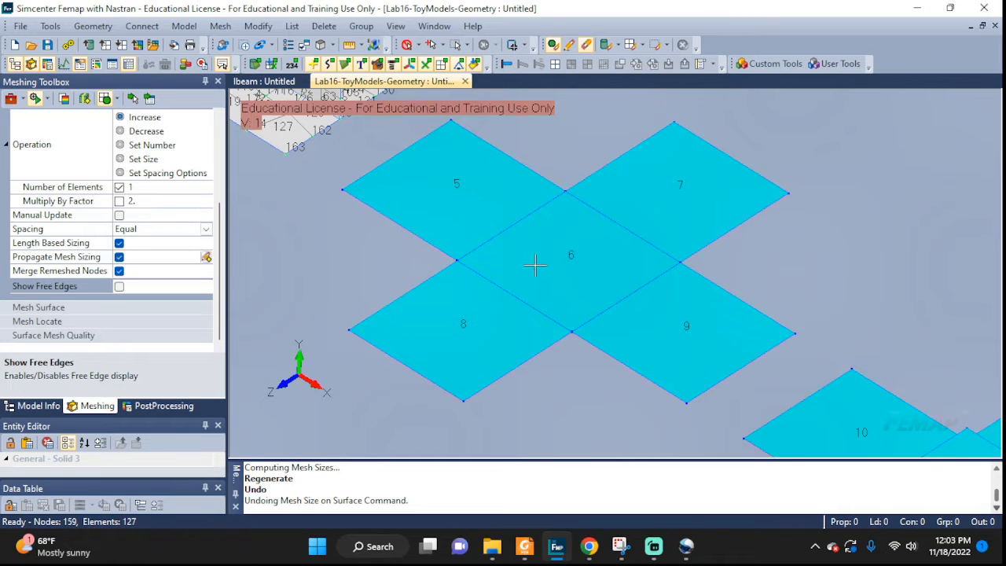
{"action": "left_click", "coordinate": [220, 26]}
{"action": "mouse_move", "coordinate": [265, 68]}
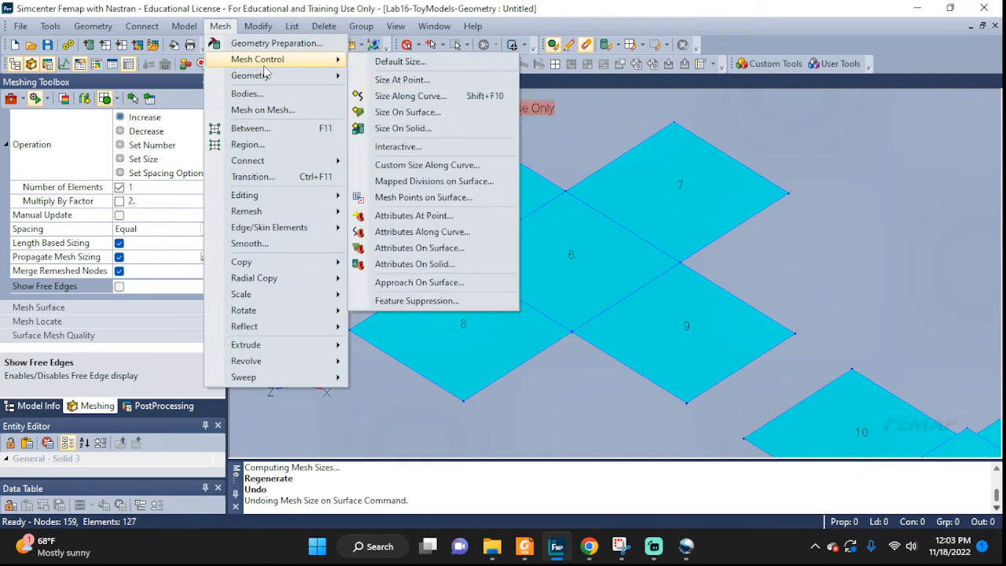
{"action": "left_click", "coordinate": [397, 116]}
{"action": "left_click", "coordinate": [590, 257]}
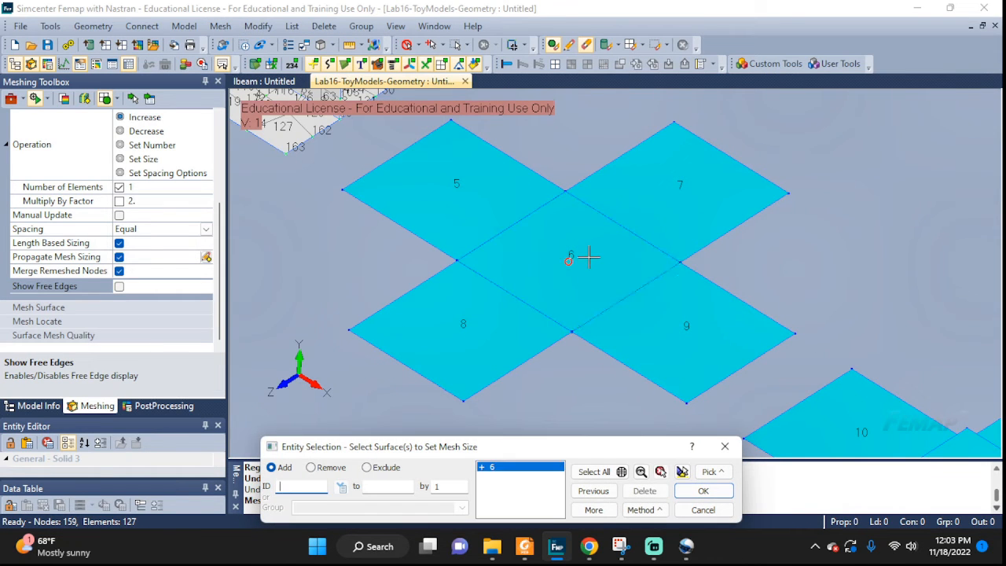
{"action": "left_click", "coordinate": [703, 491]}
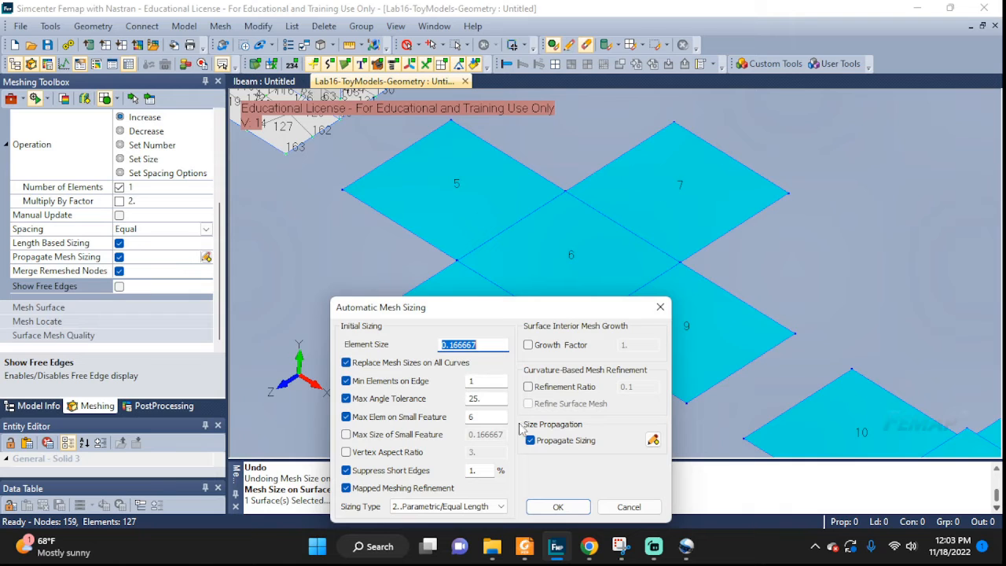
{"action": "left_click", "coordinate": [559, 506]}
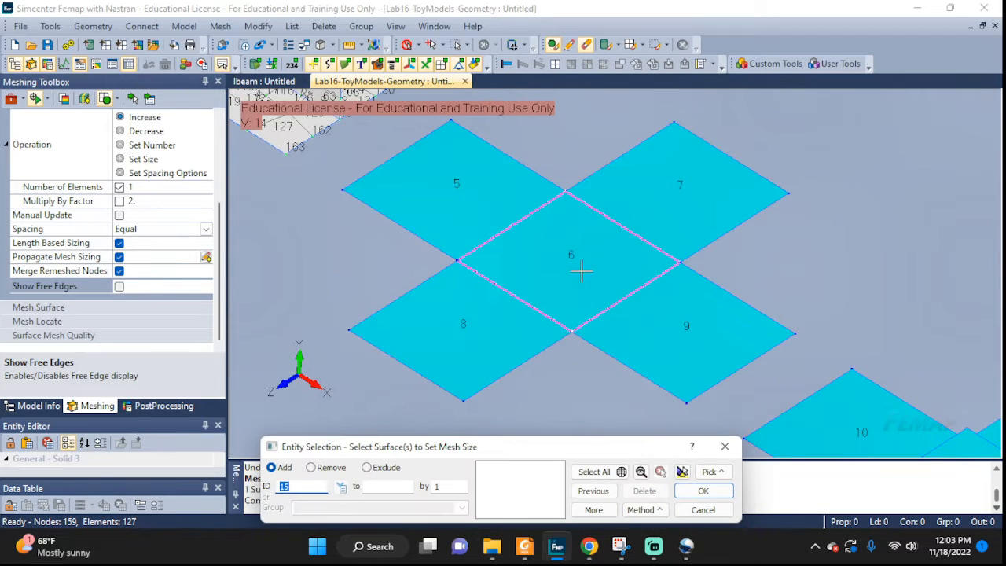
Step: Set a separate mesh size on surface 7 with parametric/equal length sizing and size propagation on
{"action": "left_click", "coordinate": [672, 222]}
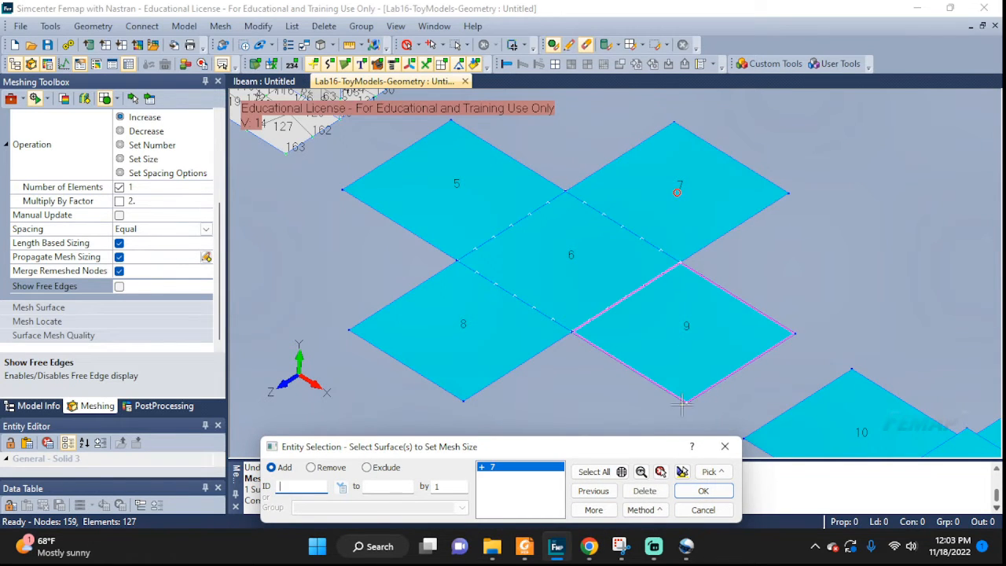
{"action": "left_click", "coordinate": [704, 492]}
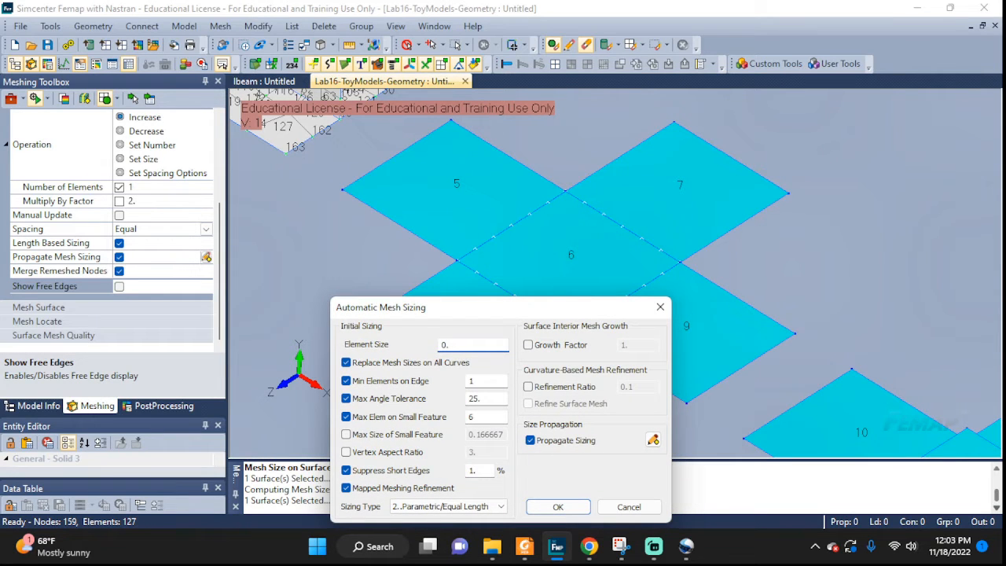
{"action": "left_click", "coordinate": [558, 507]}
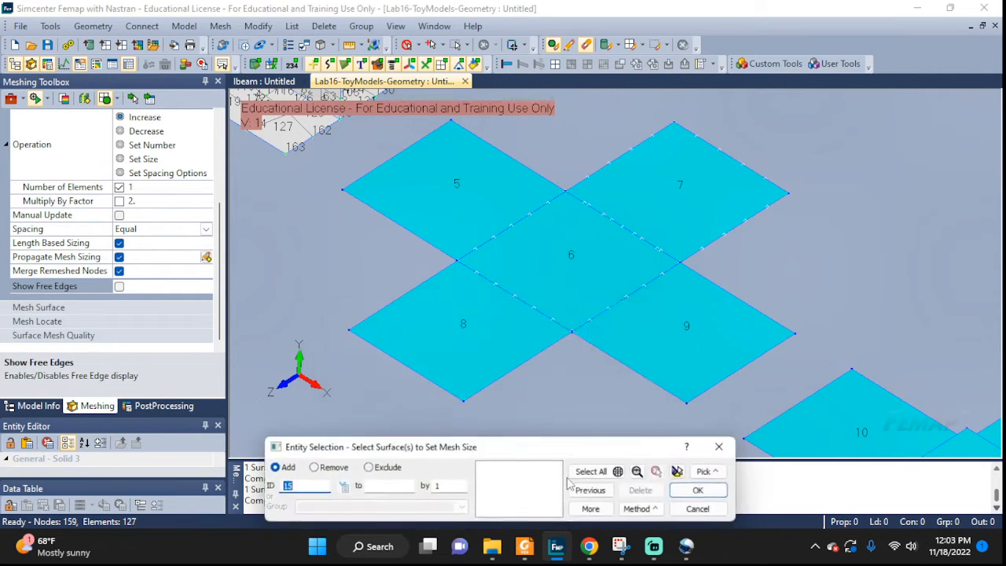
Step: Set the element size on surface 9 to 0.2, keeping mapped meshing refinement and size propagation on
{"action": "left_click", "coordinate": [683, 331]}
{"action": "left_click", "coordinate": [704, 491]}
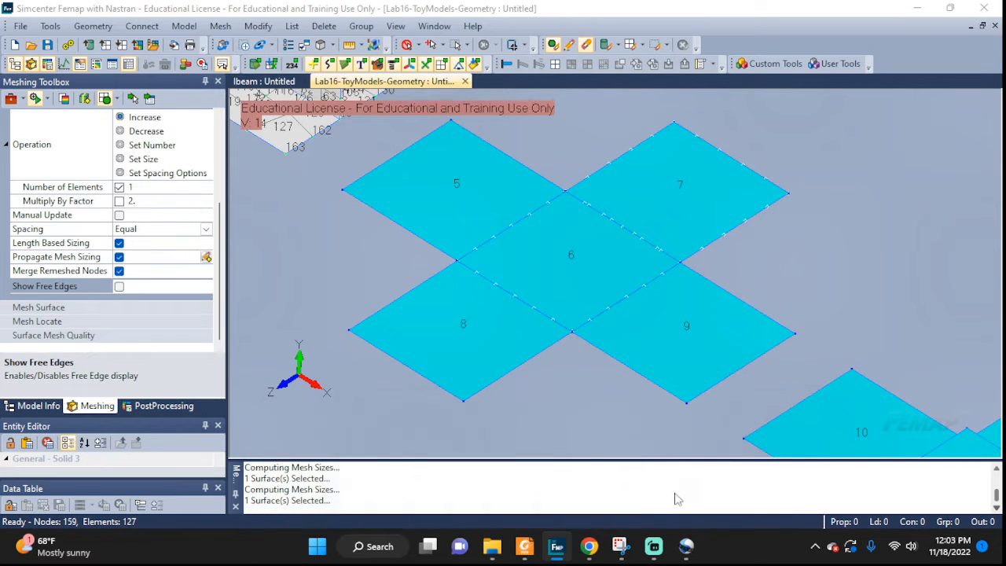
{"action": "type", "text": "0.2"}
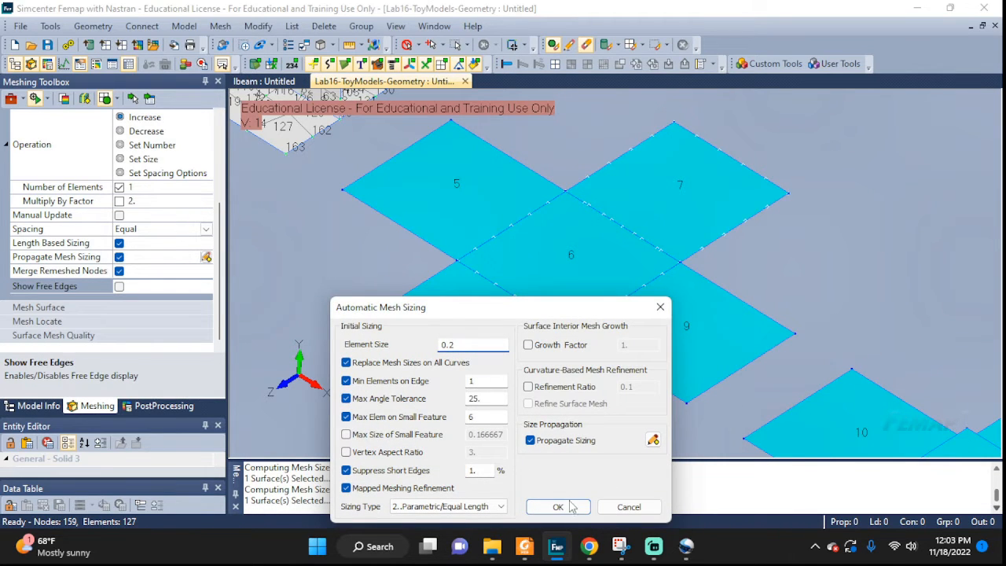
{"action": "left_click", "coordinate": [559, 507]}
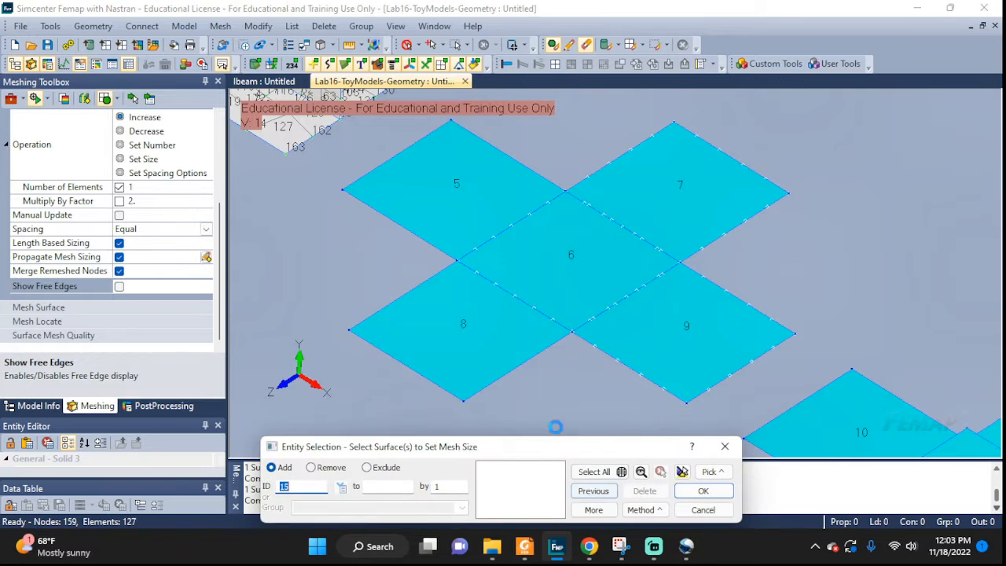
Step: Set the element size on surface 8 to 0.22, keeping mapped meshing refinement and size propagation on
{"action": "left_click", "coordinate": [460, 331]}
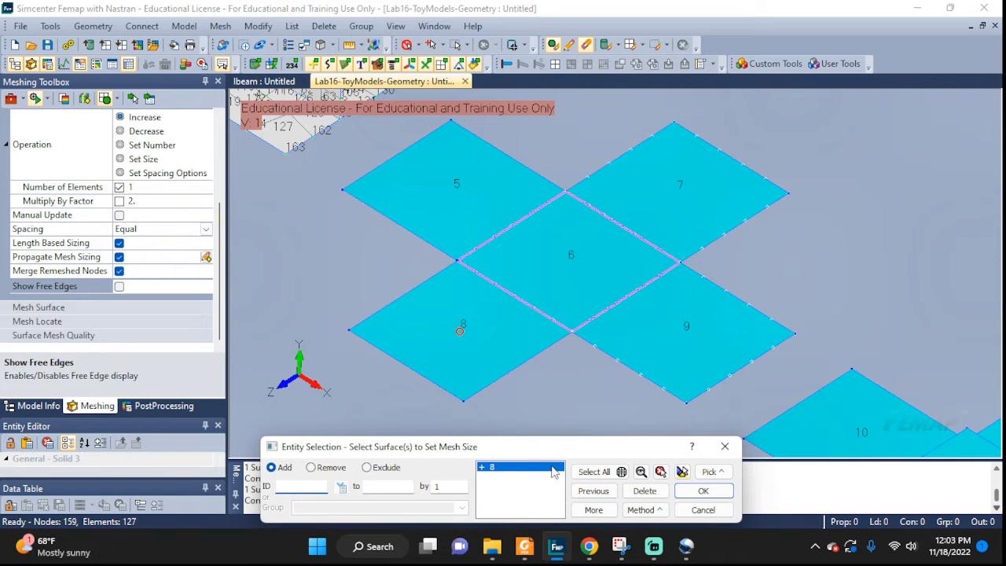
{"action": "left_click", "coordinate": [704, 491]}
{"action": "type", "text": "0"}
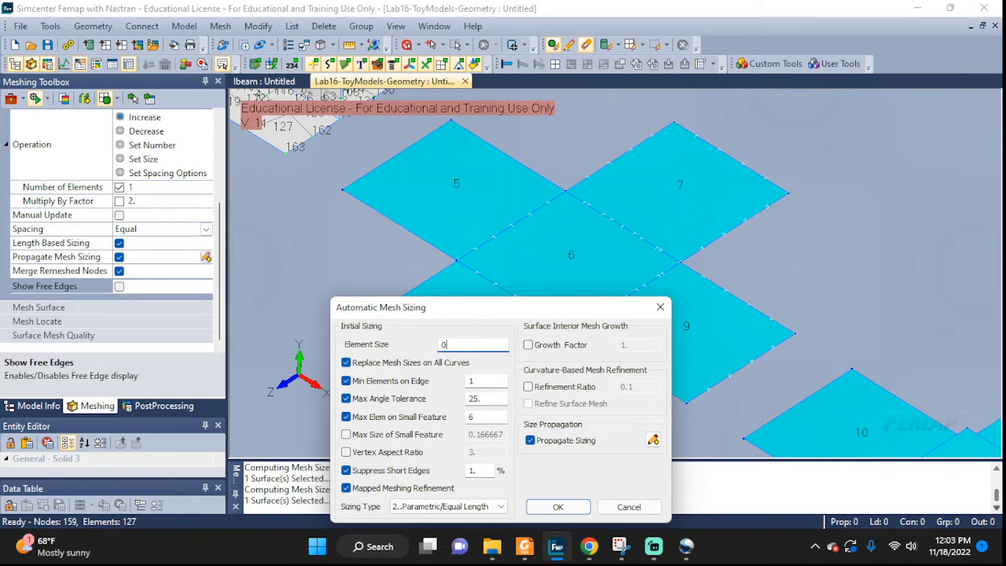
{"action": "type", "text": ".22"}
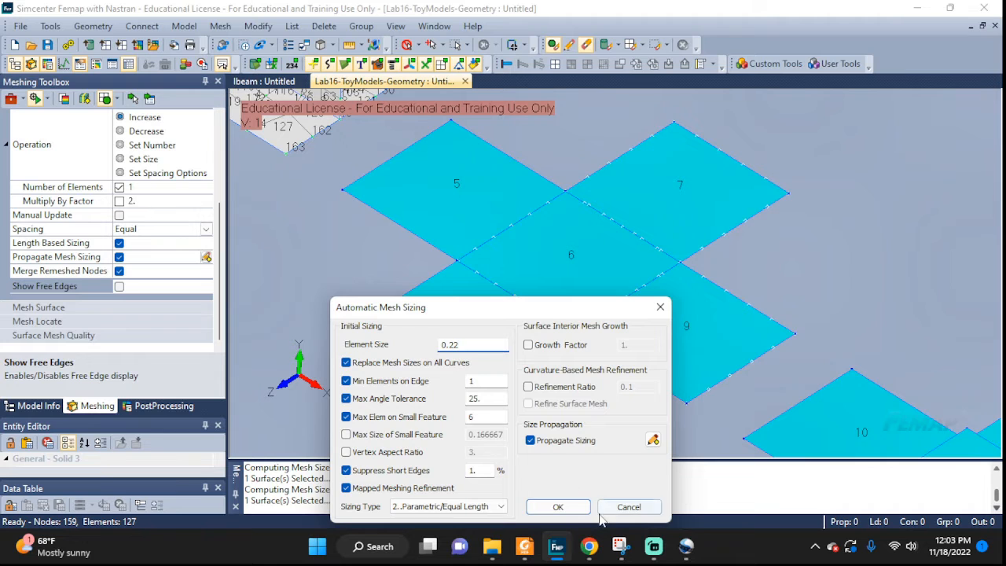
{"action": "left_click", "coordinate": [558, 507]}
Step: Set the element size on surface 5 to 0.25 and finish the surface mesh sizing
{"action": "left_click", "coordinate": [522, 334]}
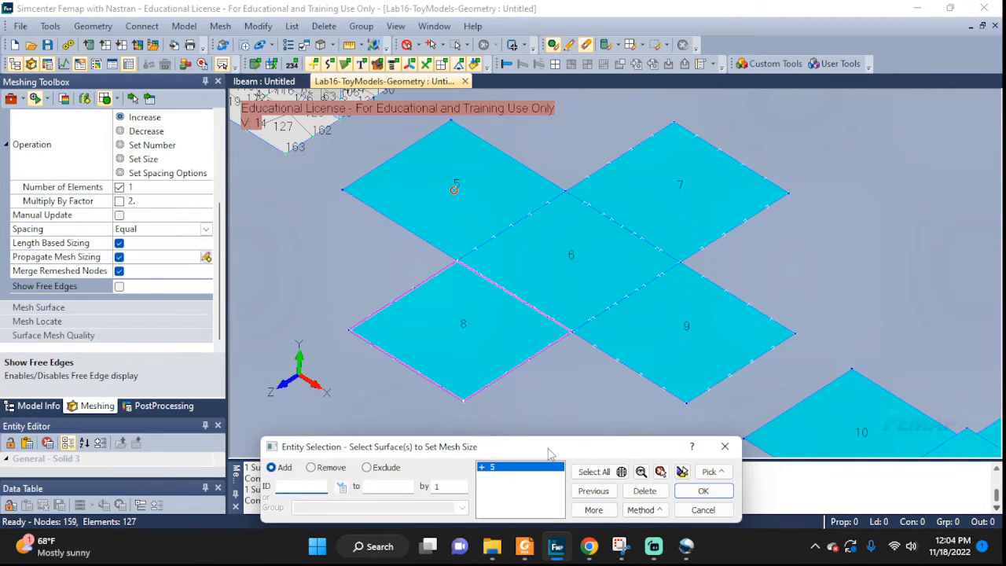
{"action": "left_click", "coordinate": [678, 495]}
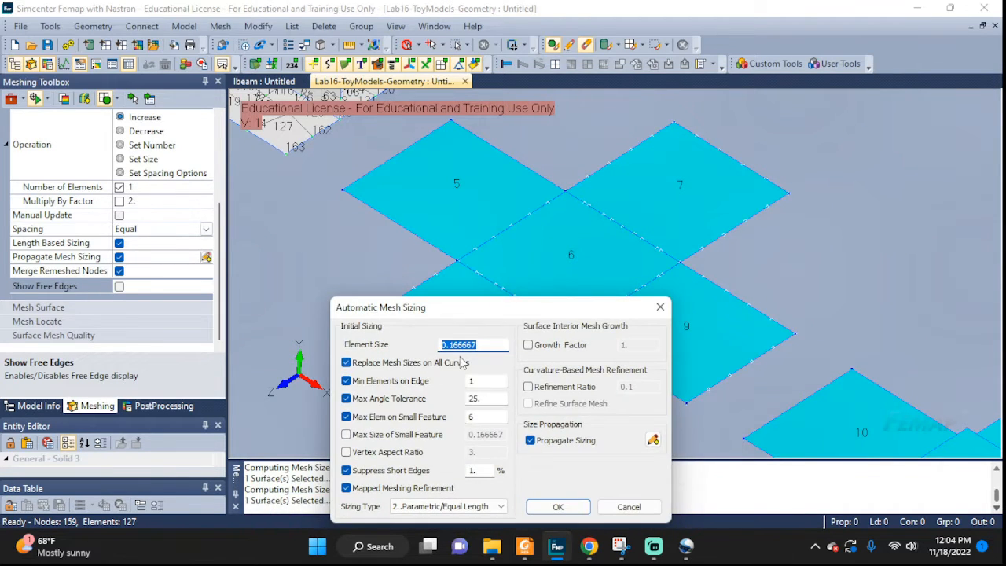
{"action": "type", "text": "0.25"}
{"action": "left_click", "coordinate": [556, 507]}
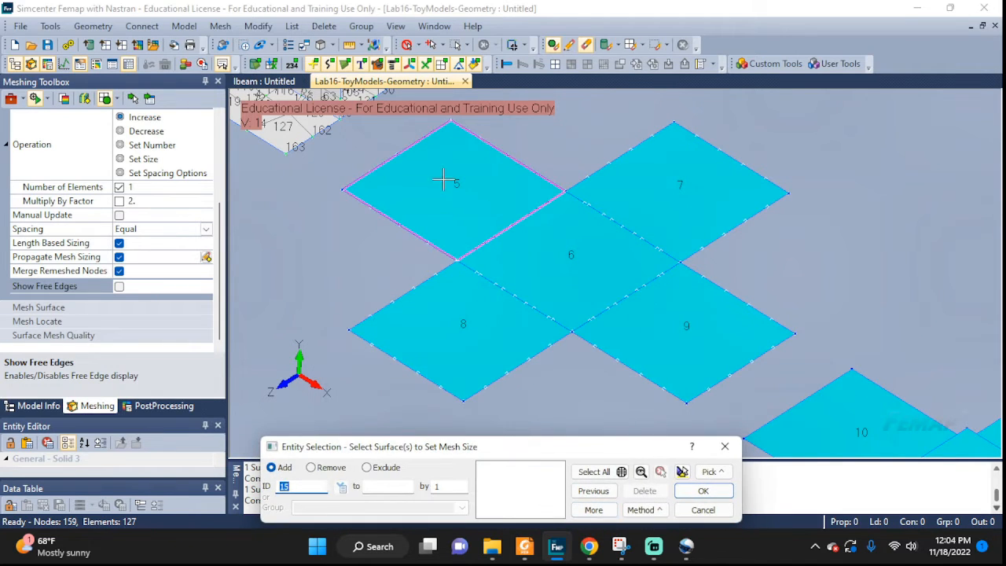
{"action": "left_click", "coordinate": [703, 510]}
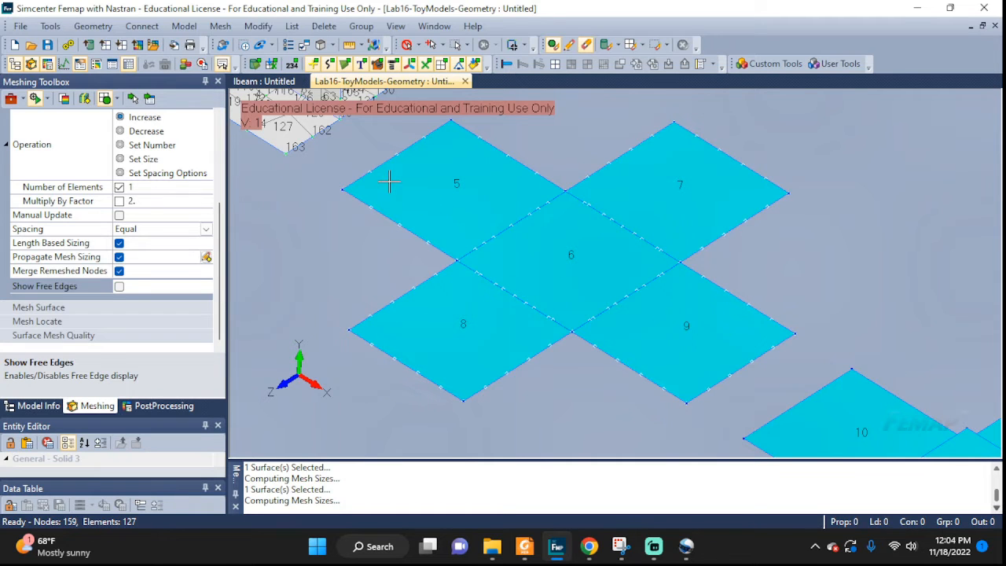
Step: Mesh surfaces 5 to 9 with triangular plot-only elements, keeping the automatic mesher and mapped meshing on
{"action": "left_click", "coordinate": [220, 26]}
{"action": "mouse_move", "coordinate": [248, 83]}
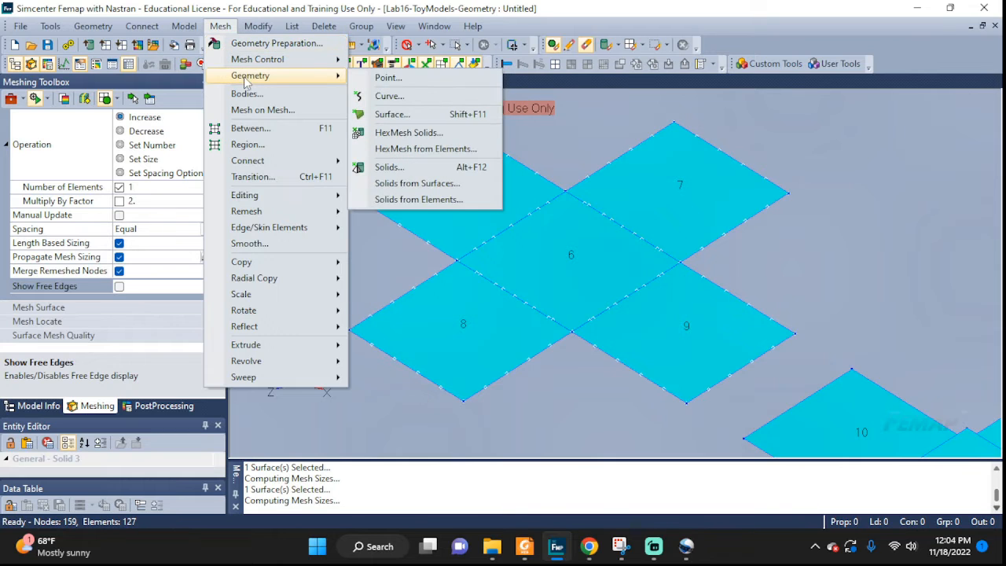
{"action": "left_click", "coordinate": [386, 114]}
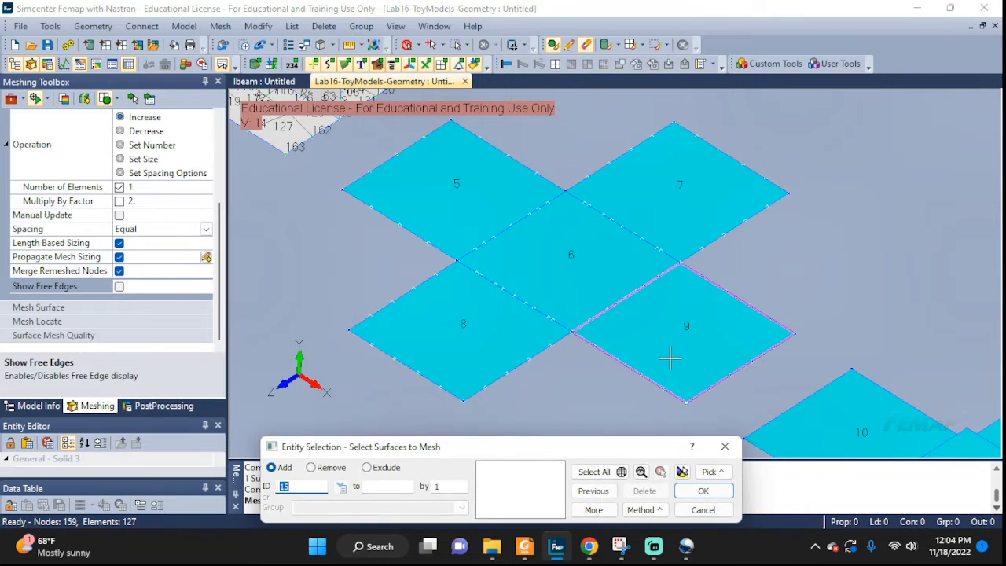
{"action": "left_click", "coordinate": [484, 204]}
{"action": "left_click", "coordinate": [574, 236]}
{"action": "left_click", "coordinate": [653, 224]}
{"action": "left_click", "coordinate": [660, 331]}
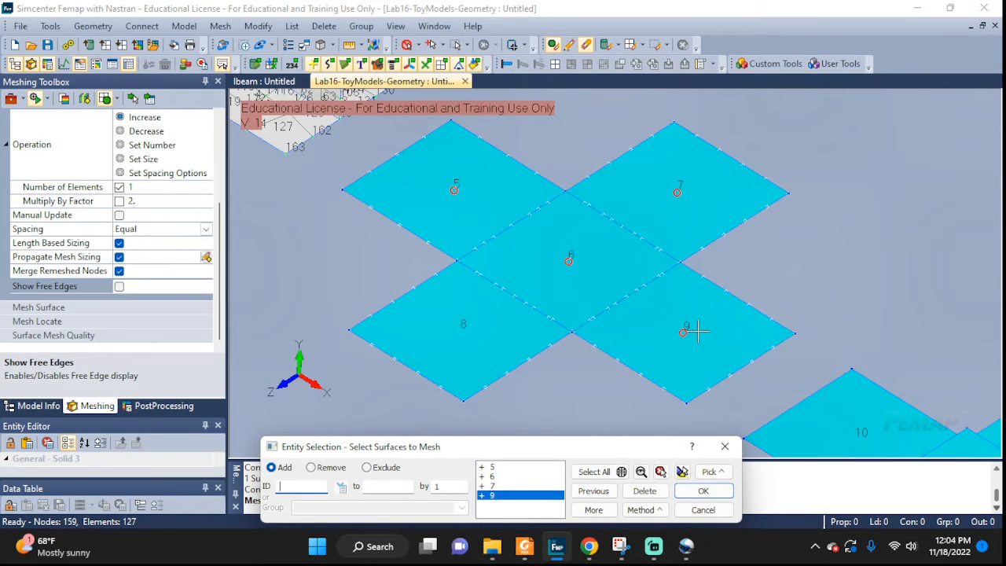
{"action": "left_click", "coordinate": [510, 339]}
{"action": "left_click", "coordinate": [703, 491]}
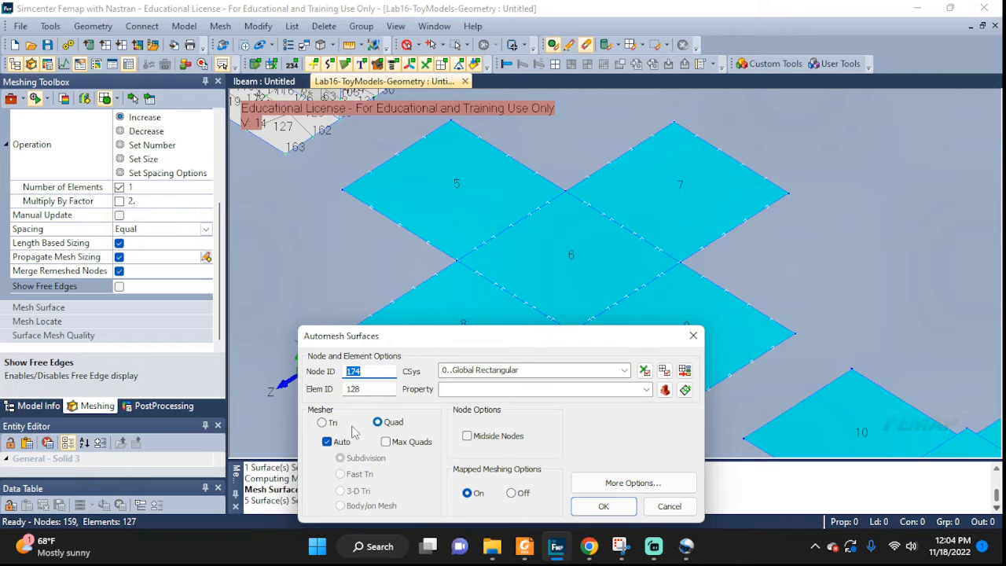
{"action": "left_click", "coordinate": [322, 423]}
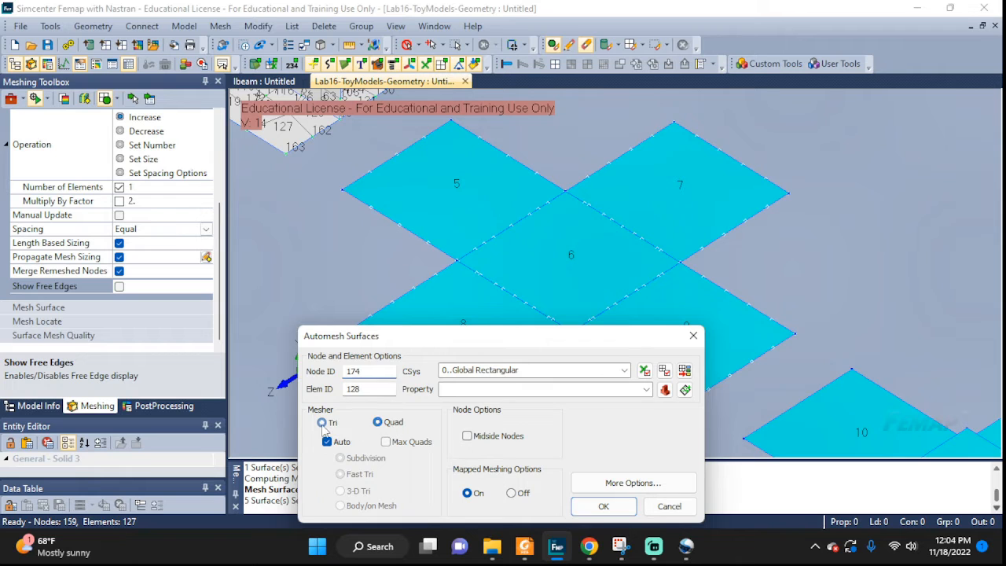
{"action": "left_click", "coordinate": [590, 511]}
{"action": "left_click", "coordinate": [465, 452]}
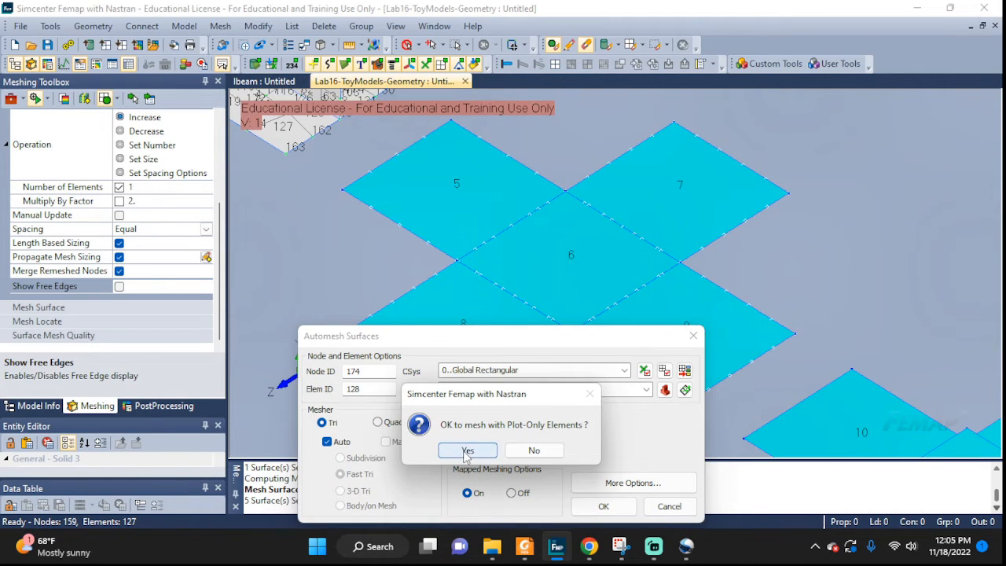
Step: Examine how the nodes of adjacent surfaces line up along the boundary between surfaces 6 and 9
{"action": "scroll", "coordinate": [637, 264], "scroll_direction": "up", "scroll_amount": 6}
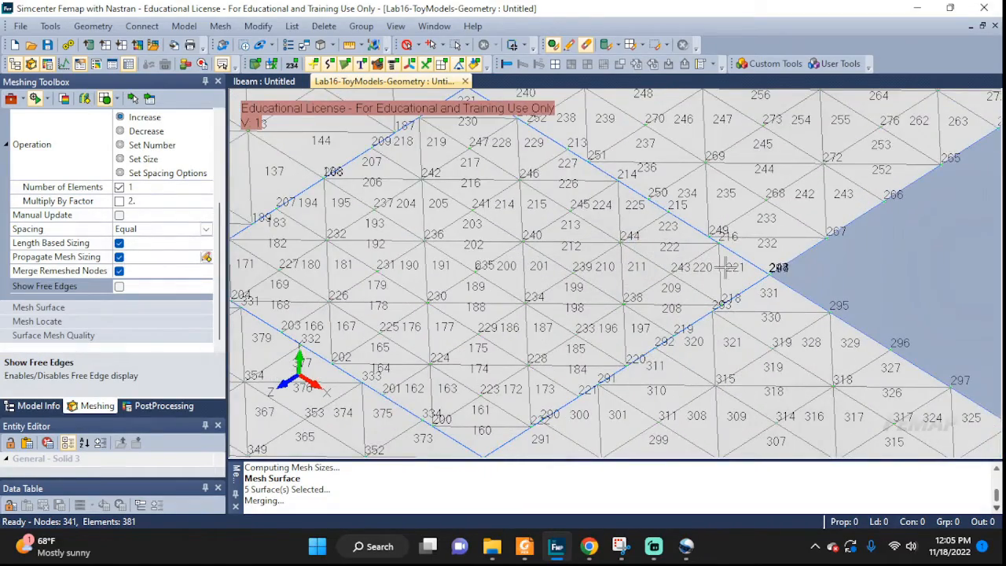
{"action": "middle_click_drag", "start_coordinate": [725, 267], "coordinate": [746, 208], "text": "ctrl"}
{"action": "scroll", "coordinate": [728, 228], "scroll_direction": "down", "scroll_amount": 2}
{"action": "scroll", "coordinate": [690, 288], "scroll_direction": "up", "scroll_amount": 5}
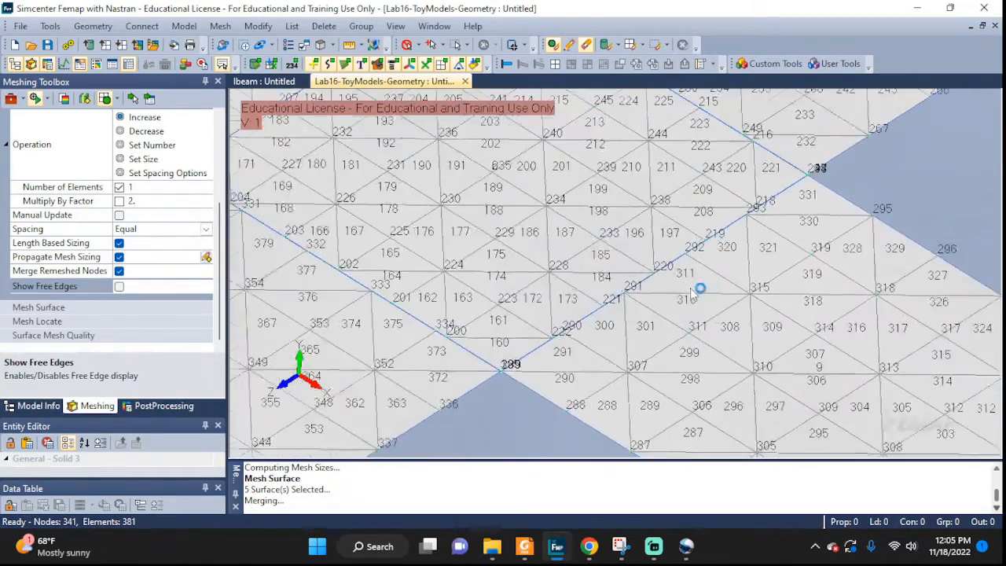
{"action": "middle_click_drag", "start_coordinate": [585, 346], "coordinate": [671, 267], "text": "ctrl"}
{"action": "scroll", "coordinate": [617, 275], "scroll_direction": "up", "scroll_amount": 1}
{"action": "scroll", "coordinate": [558, 297], "scroll_direction": "up", "scroll_amount": 4}
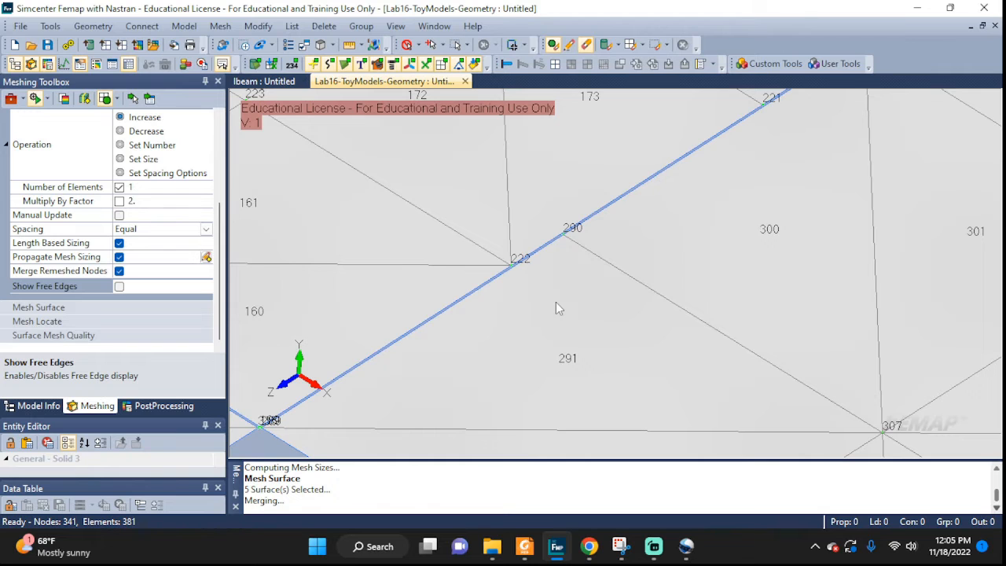
{"action": "middle_click_drag", "start_coordinate": [438, 355], "coordinate": [591, 249], "text": "ctrl"}
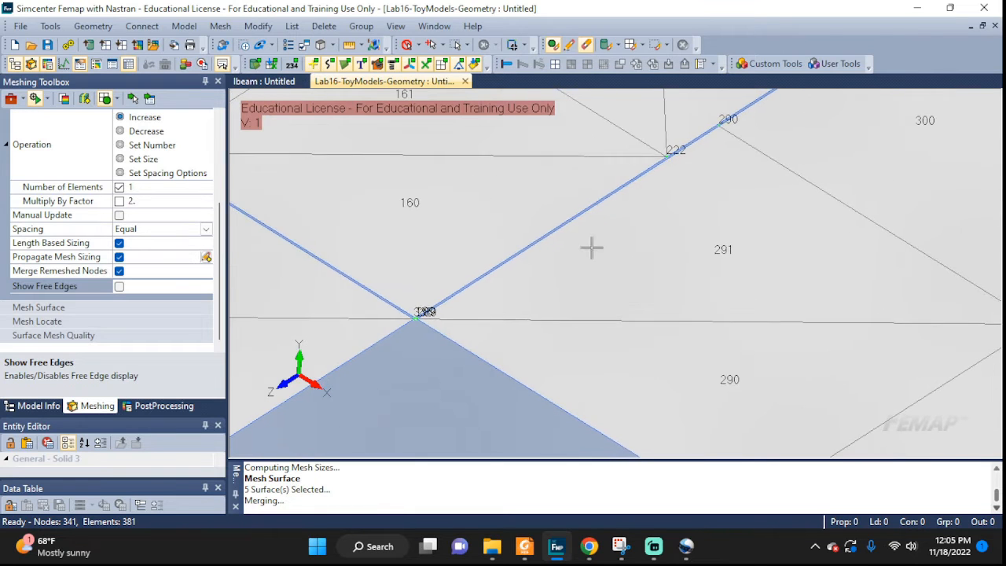
{"action": "middle_click_drag", "start_coordinate": [663, 240], "coordinate": [605, 364], "text": "ctrl"}
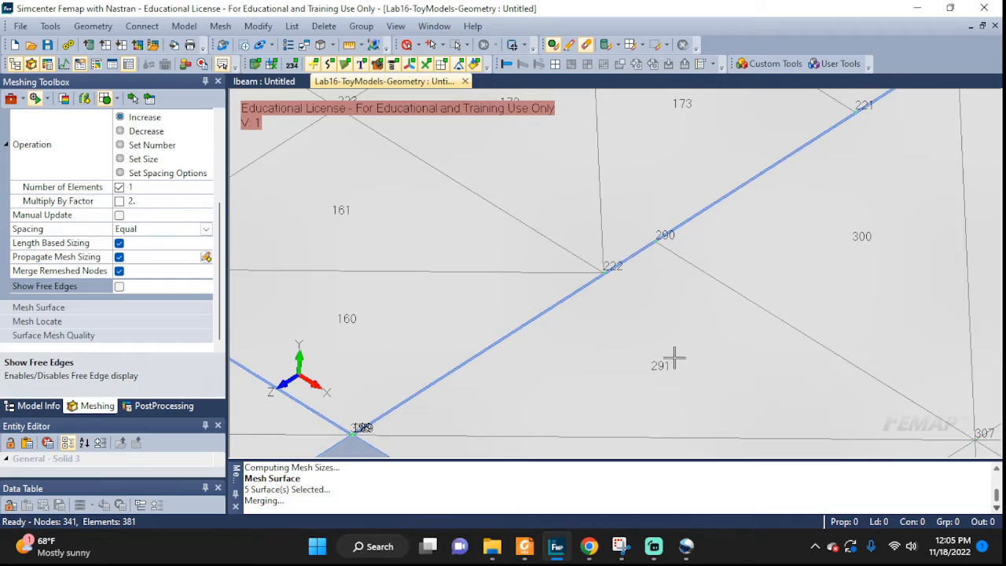
{"action": "scroll", "coordinate": [675, 358], "scroll_direction": "down", "scroll_amount": 5}
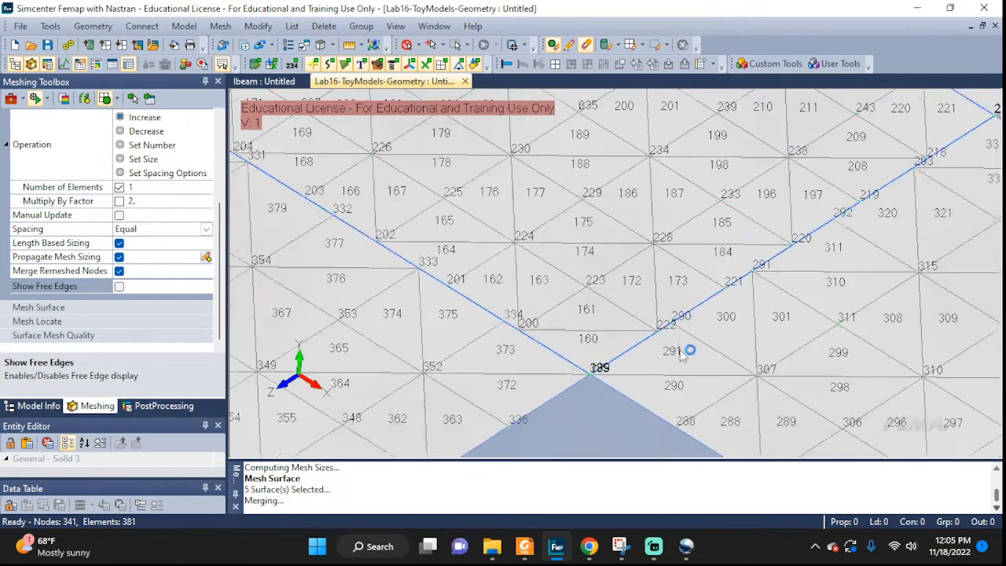
{"action": "scroll", "coordinate": [684, 354], "scroll_direction": "down", "scroll_amount": 5}
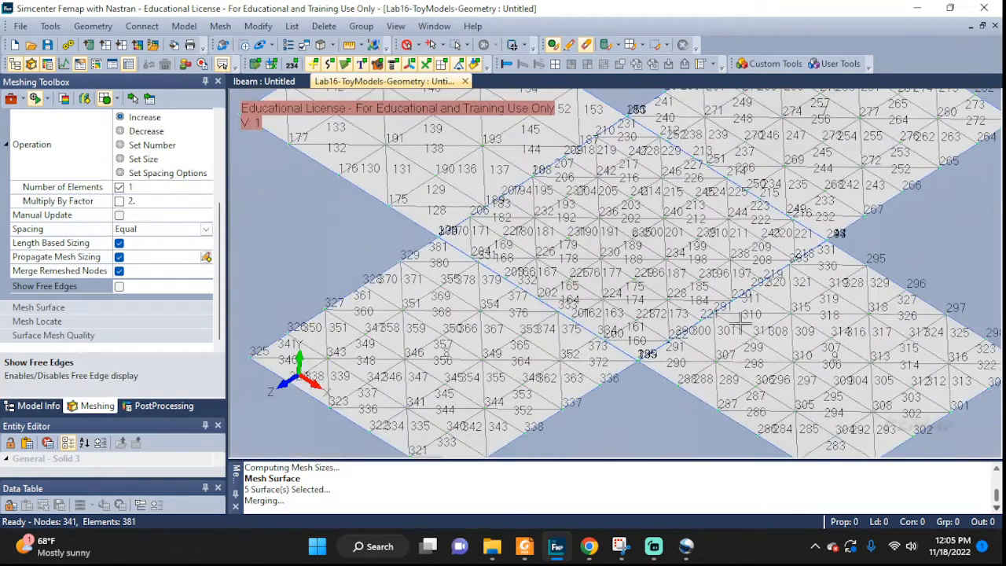
{"action": "middle_click_drag", "start_coordinate": [739, 322], "coordinate": [745, 364], "text": "ctrl"}
Step: Undo the surface mesh and stitch surfaces 5 to 9 together with a gap tolerance of 1, keeping mergeable curve cleanup on
{"action": "key", "text": "ctrl+z"}
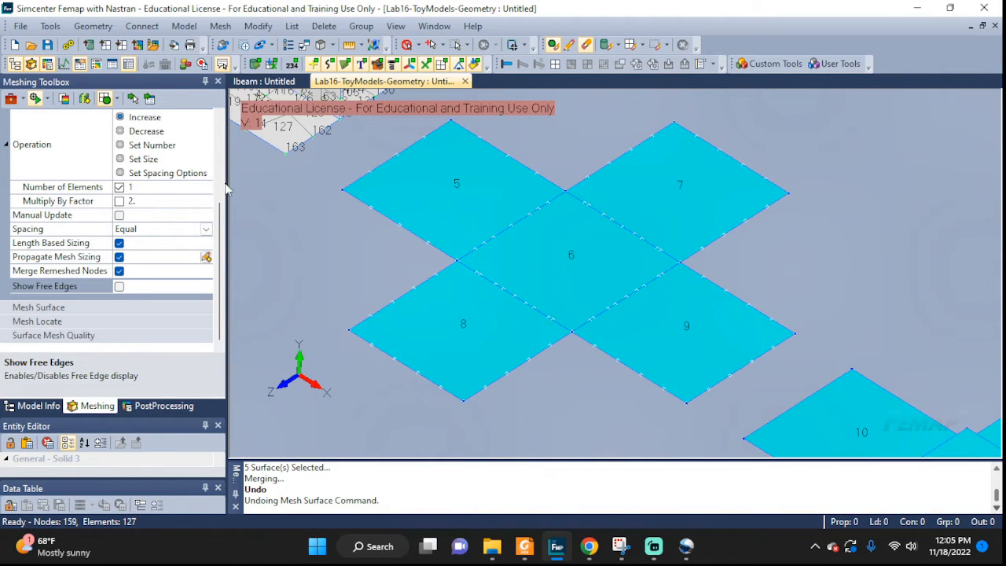
{"action": "left_click", "coordinate": [92, 26]}
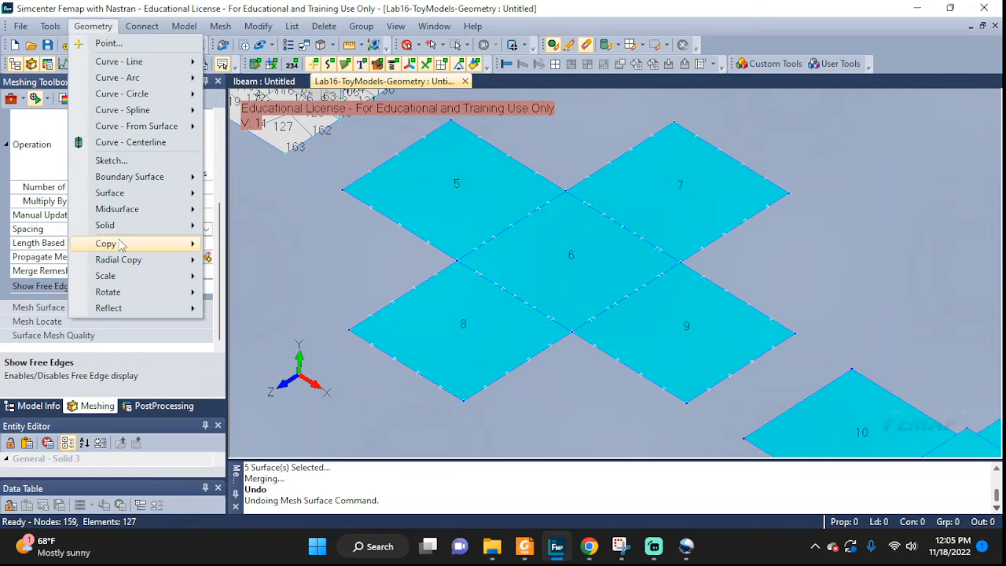
{"action": "mouse_move", "coordinate": [120, 232]}
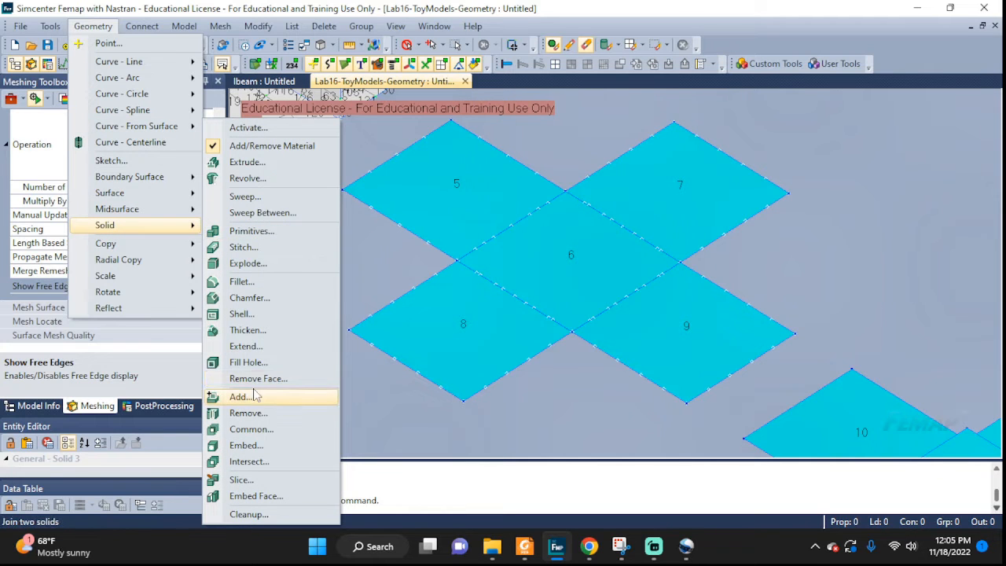
{"action": "left_click", "coordinate": [262, 249]}
{"action": "left_click", "coordinate": [569, 260]}
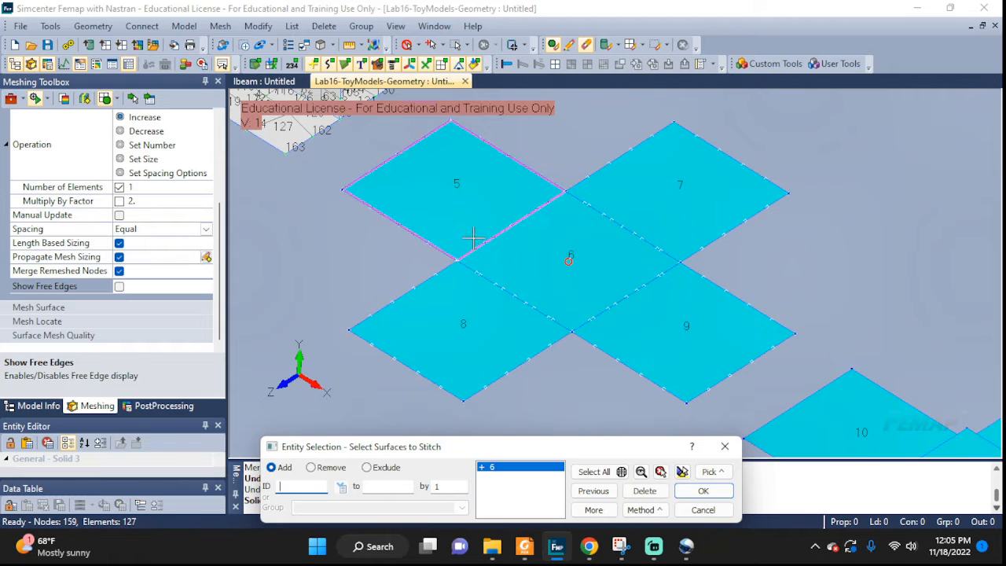
{"action": "left_click", "coordinate": [455, 189]}
{"action": "left_click", "coordinate": [629, 207]}
{"action": "left_click", "coordinate": [647, 337]}
{"action": "left_click", "coordinate": [477, 353]}
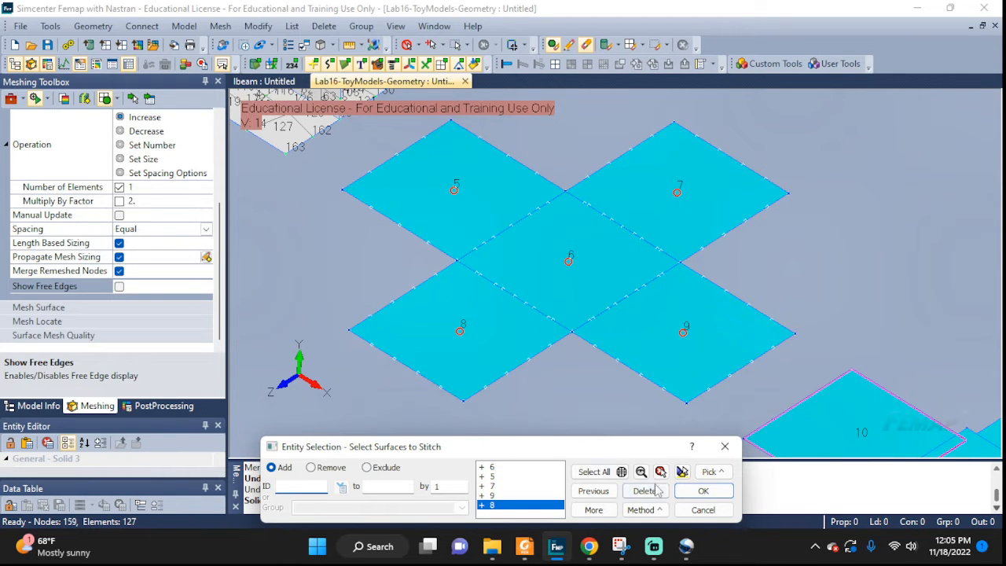
{"action": "left_click", "coordinate": [696, 493]}
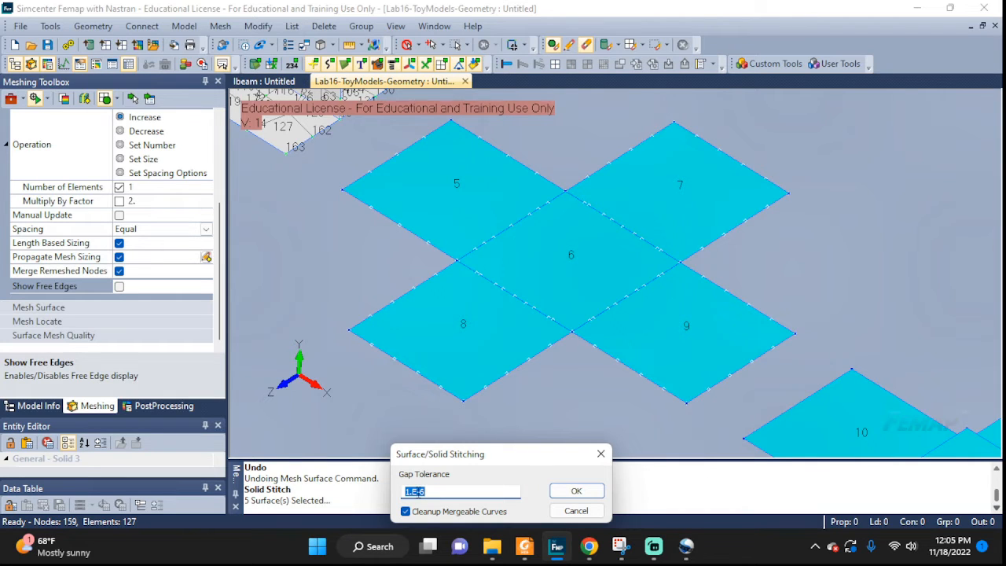
{"action": "type", "text": "1"}
{"action": "left_click", "coordinate": [578, 492]}
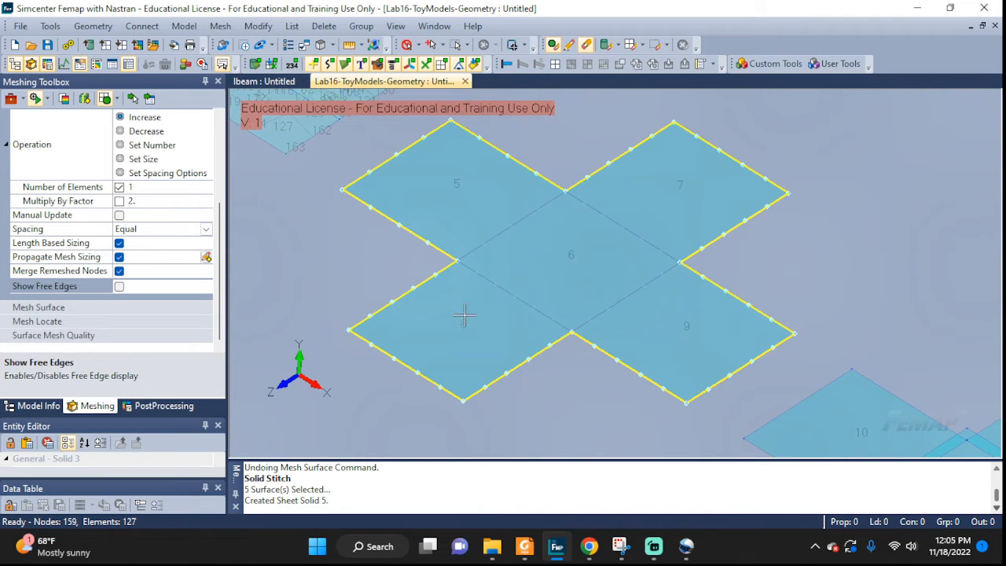
Step: Mesh the stitched surfaces 5 to 9 with triangular plot-only elements, keeping mapped meshing on
{"action": "left_click", "coordinate": [220, 26]}
{"action": "mouse_move", "coordinate": [240, 77]}
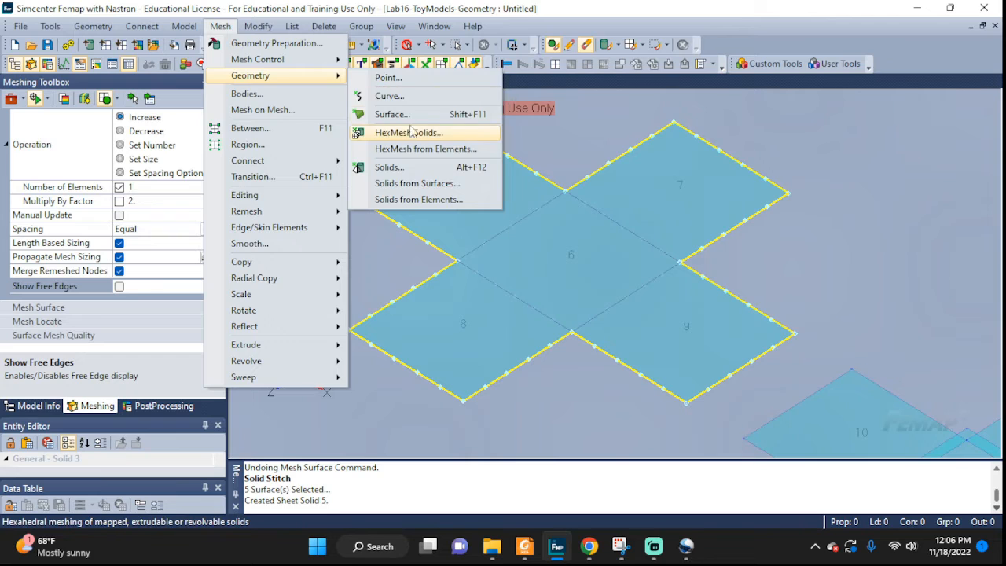
{"action": "left_click", "coordinate": [376, 110]}
{"action": "left_click", "coordinate": [478, 206]}
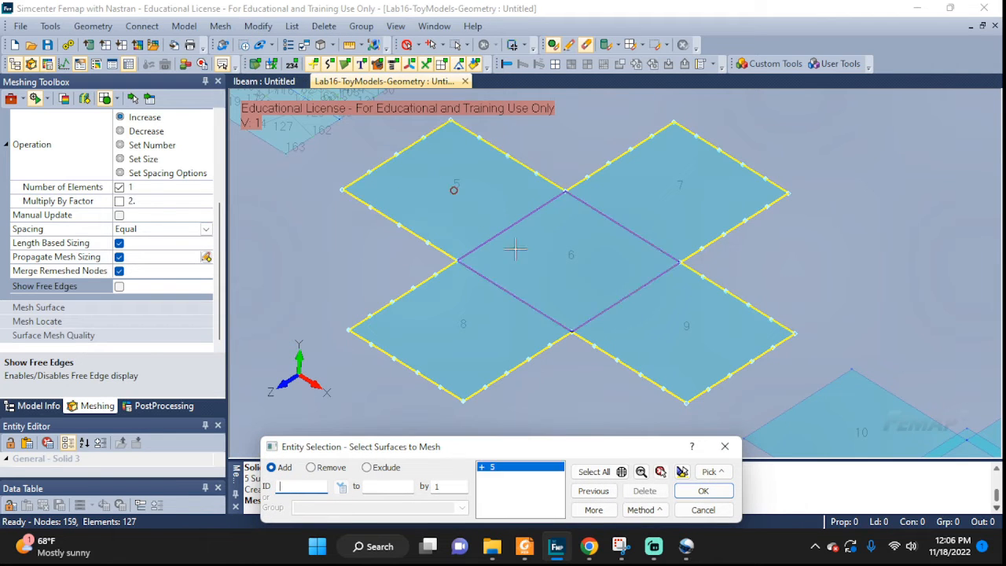
{"action": "left_click", "coordinate": [568, 240]}
{"action": "left_click", "coordinate": [639, 204]}
{"action": "left_click", "coordinate": [669, 328]}
{"action": "left_click", "coordinate": [516, 343]}
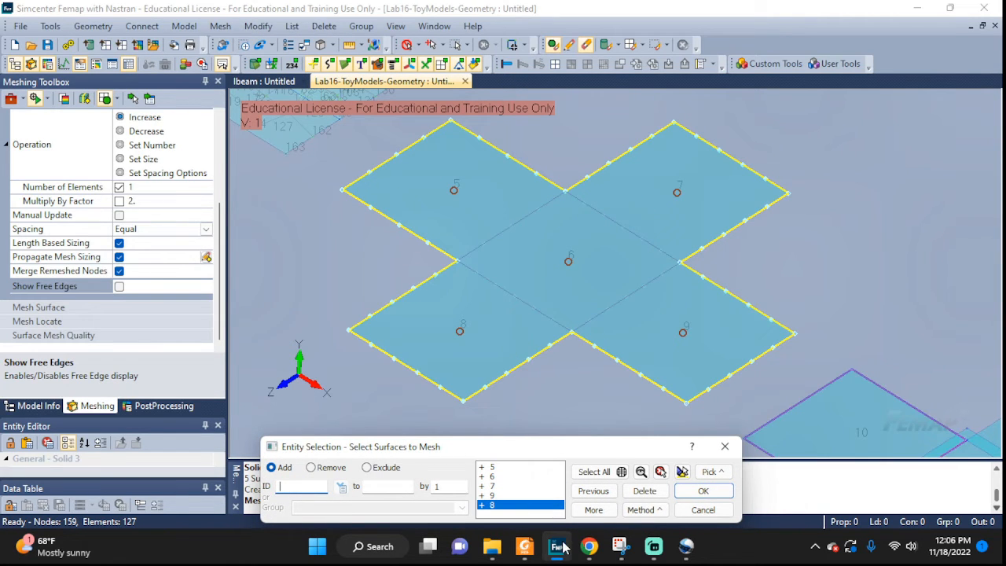
{"action": "left_click", "coordinate": [717, 494]}
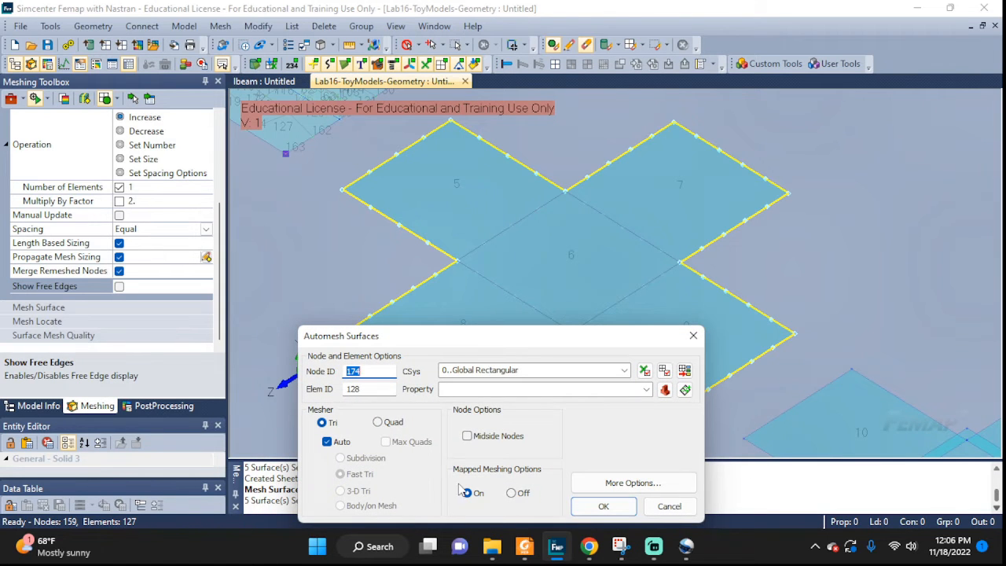
{"action": "left_click", "coordinate": [603, 506]}
{"action": "left_click", "coordinate": [458, 448]}
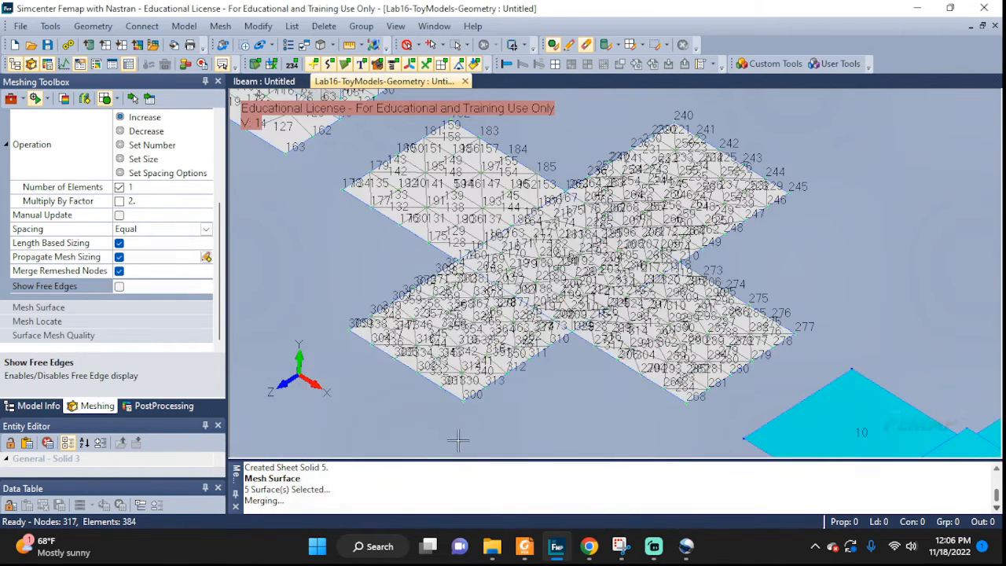
Step: Examine the nodes along the stitched edges between surface 6 and its neighbouring surfaces
{"action": "scroll", "coordinate": [618, 356], "scroll_direction": "up", "scroll_amount": 5}
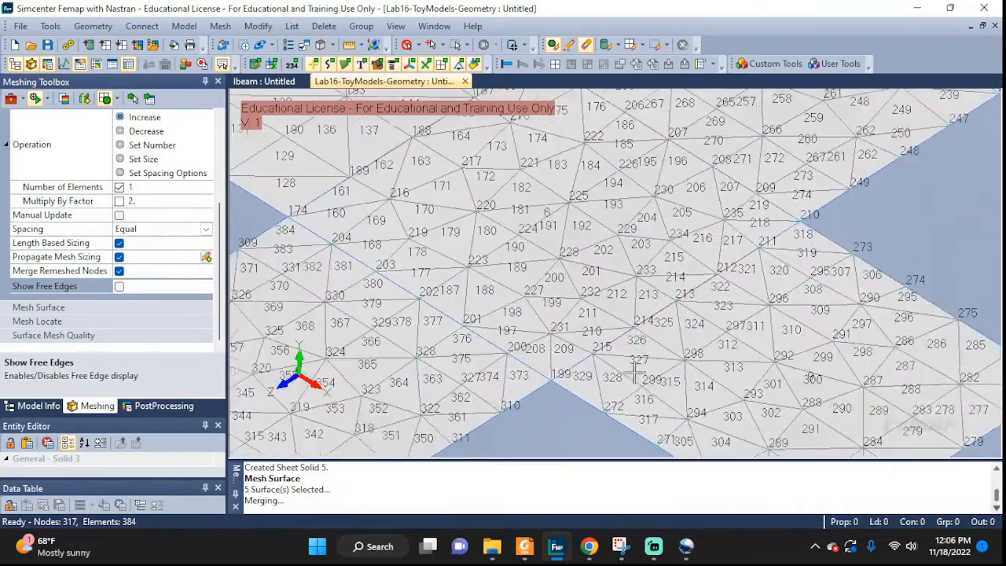
{"action": "scroll", "coordinate": [617, 356], "scroll_direction": "up", "scroll_amount": 2}
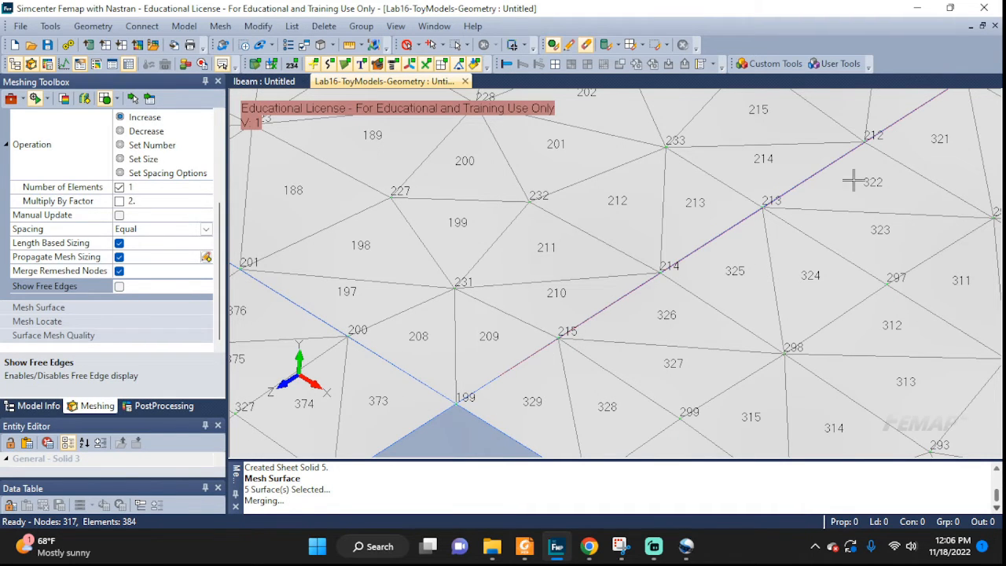
{"action": "middle_click_drag", "start_coordinate": [853, 180], "coordinate": [615, 336], "text": "ctrl"}
{"action": "middle_click_drag", "start_coordinate": [819, 203], "coordinate": [656, 297], "text": "ctrl"}
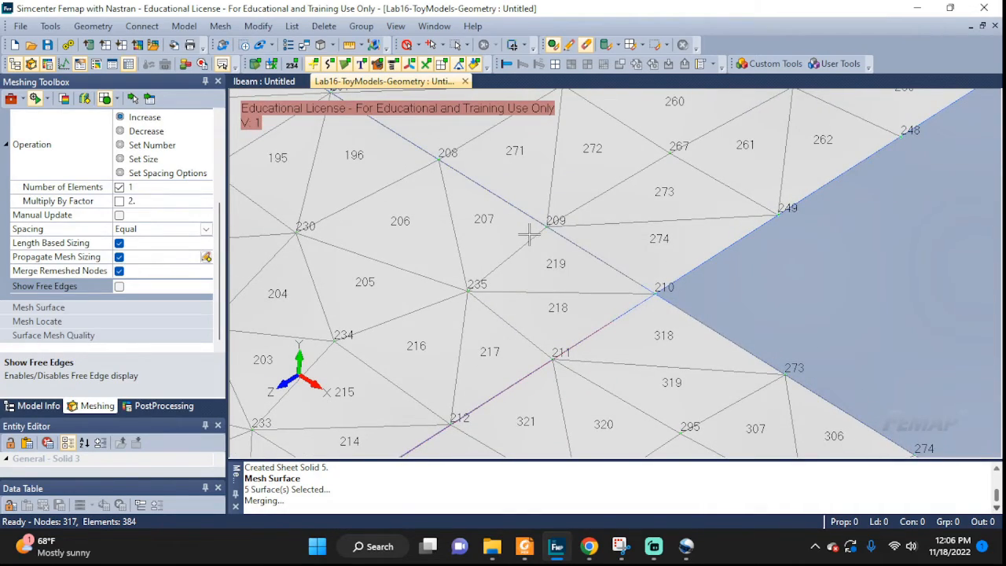
{"action": "scroll", "coordinate": [529, 234], "scroll_direction": "down", "scroll_amount": 4}
{"action": "middle_click_drag", "start_coordinate": [522, 229], "coordinate": [715, 305], "text": "ctrl"}
{"action": "scroll", "coordinate": [692, 298], "scroll_direction": "down", "scroll_amount": 2}
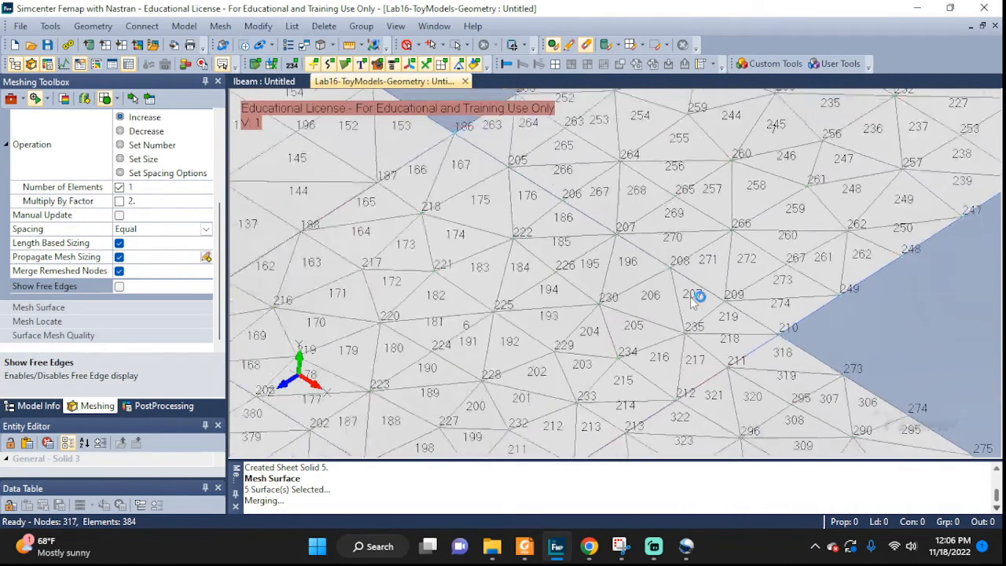
{"action": "scroll", "coordinate": [691, 296], "scroll_direction": "down", "scroll_amount": 1}
{"action": "scroll", "coordinate": [631, 248], "scroll_direction": "down", "scroll_amount": 1}
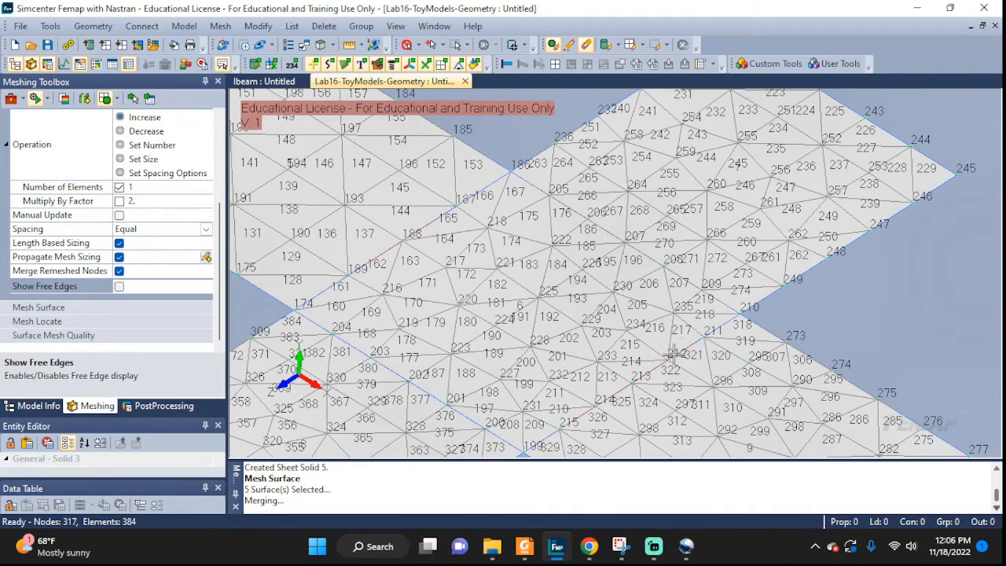
{"action": "scroll", "coordinate": [675, 354], "scroll_direction": "down", "scroll_amount": 3}
{"action": "scroll", "coordinate": [538, 333], "scroll_direction": "down", "scroll_amount": 1}
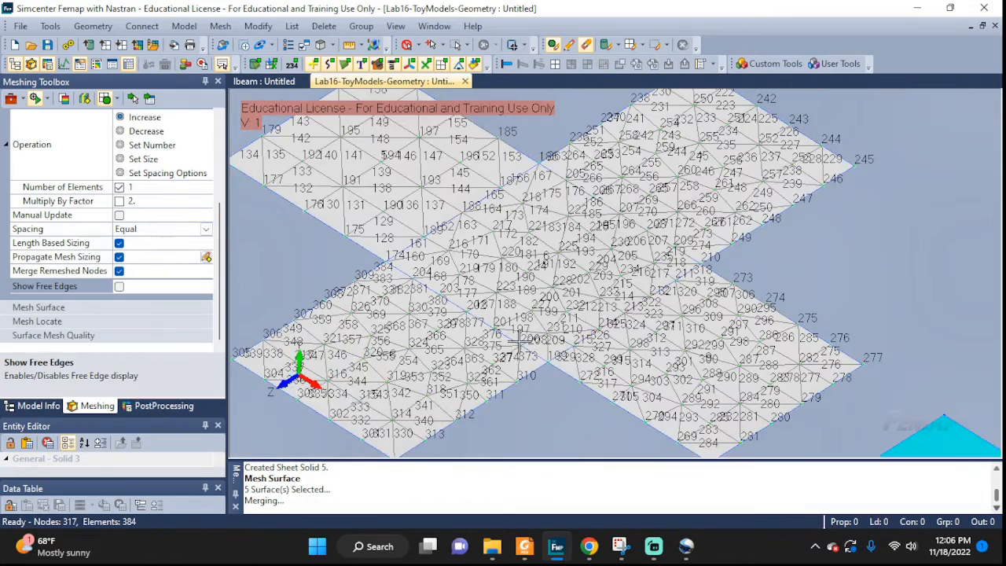
{"action": "scroll", "coordinate": [536, 340], "scroll_direction": "down", "scroll_amount": 1}
{"action": "scroll", "coordinate": [580, 319], "scroll_direction": "down", "scroll_amount": 1}
Step: Examine how surface 11 lines up with the surrounding surfaces 10, 12, 13 and 14
{"action": "middle_click_drag", "start_coordinate": [778, 419], "coordinate": [619, 223], "text": "ctrl"}
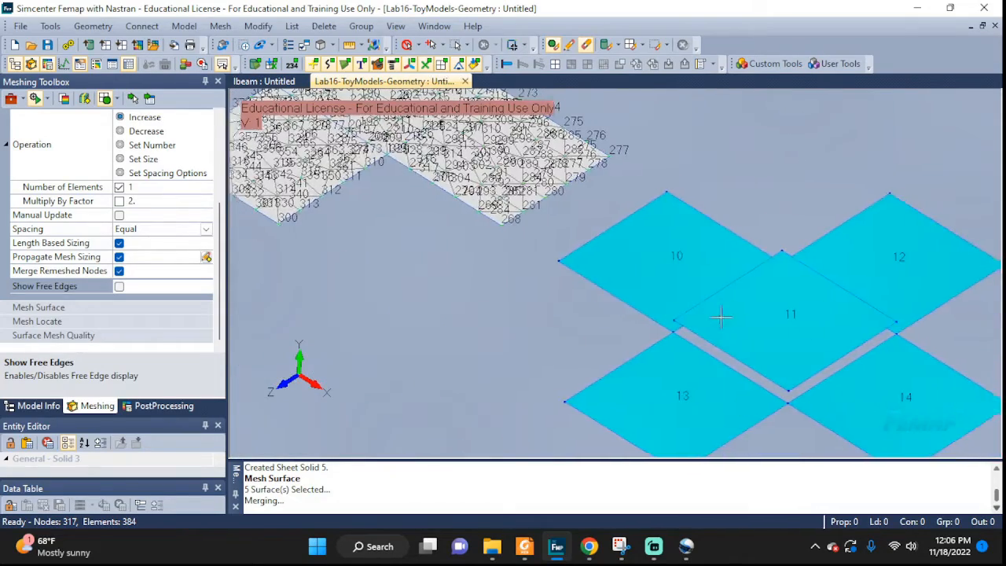
{"action": "scroll", "coordinate": [721, 317], "scroll_direction": "up", "scroll_amount": 3}
{"action": "scroll", "coordinate": [556, 293], "scroll_direction": "up", "scroll_amount": 2}
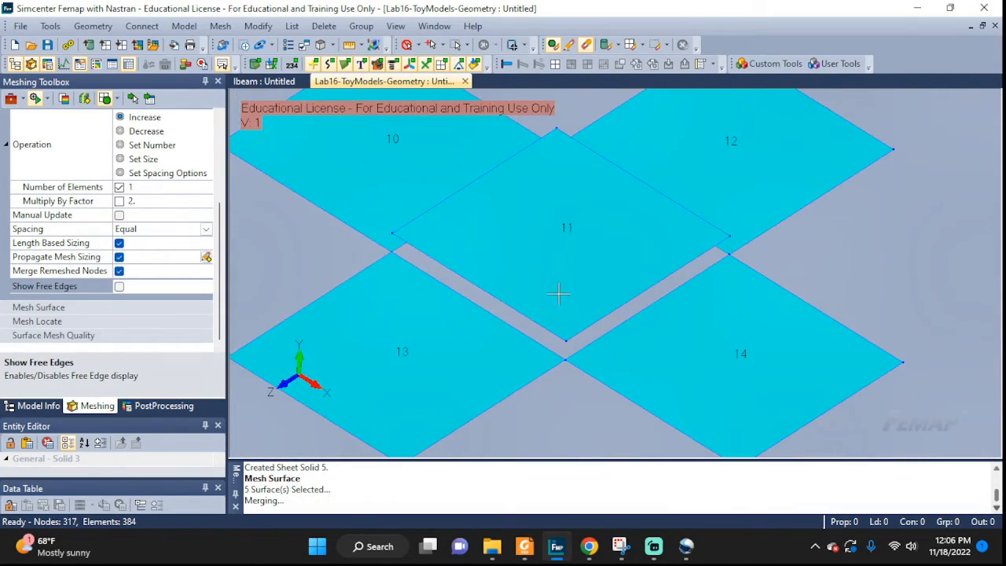
{"action": "middle_click_drag", "start_coordinate": [521, 334], "coordinate": [544, 293]}
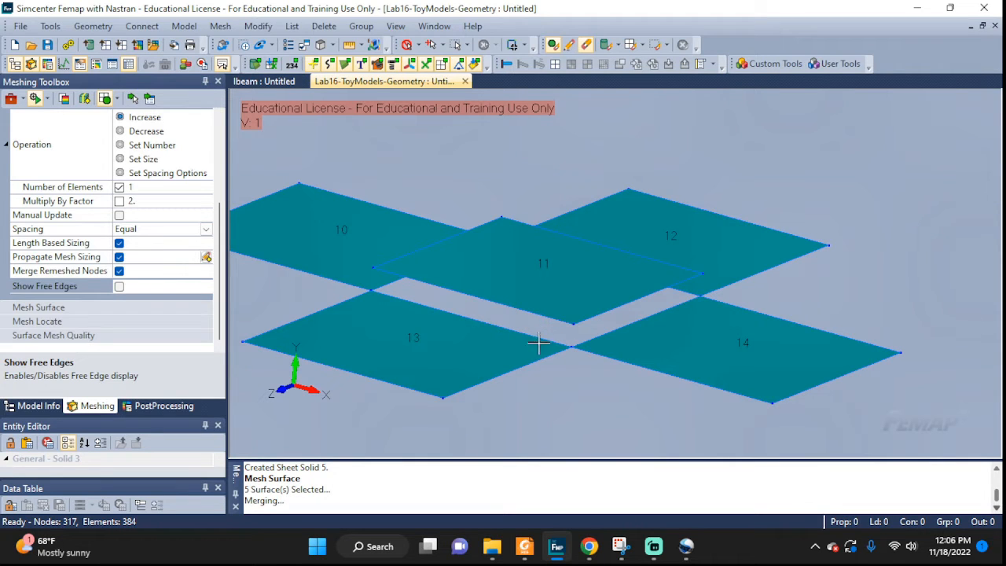
{"action": "scroll", "coordinate": [571, 297], "scroll_direction": "up", "scroll_amount": 4}
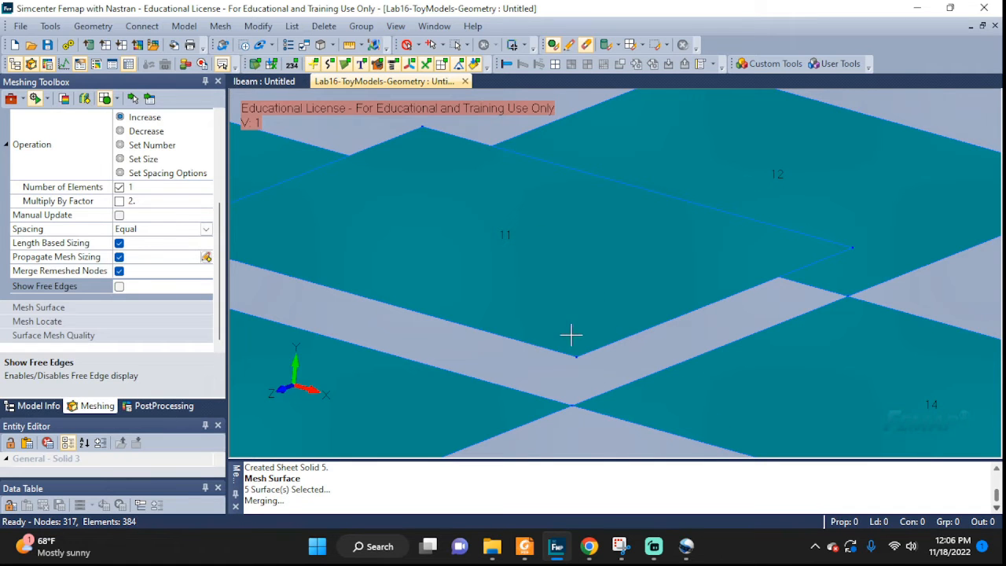
Step: Measure the distance from surface 11's nearest corner to the point where surfaces 13 and 14 meet
{"action": "scroll", "coordinate": [633, 327], "scroll_direction": "down", "scroll_amount": 2}
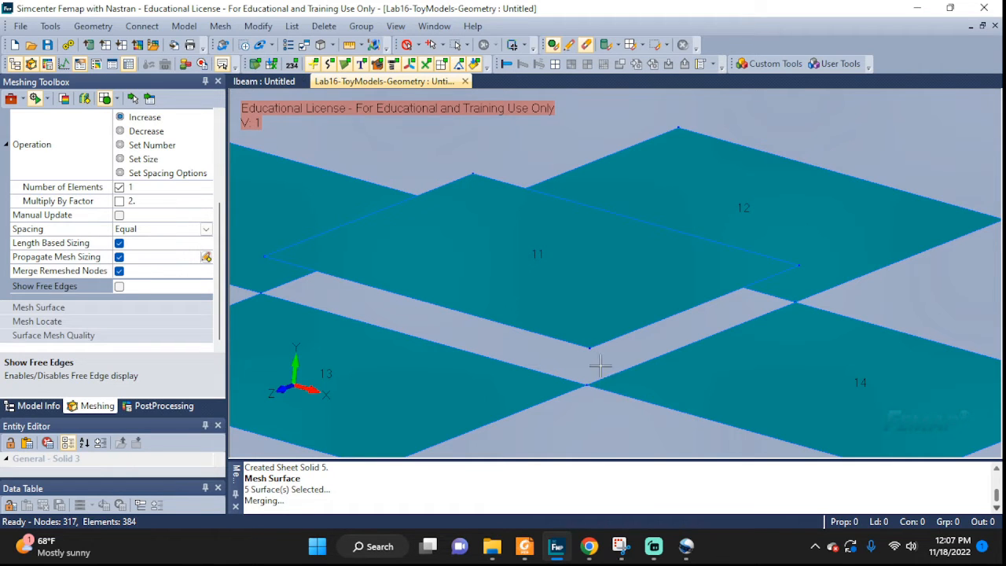
{"action": "scroll", "coordinate": [647, 346], "scroll_direction": "down", "scroll_amount": 2}
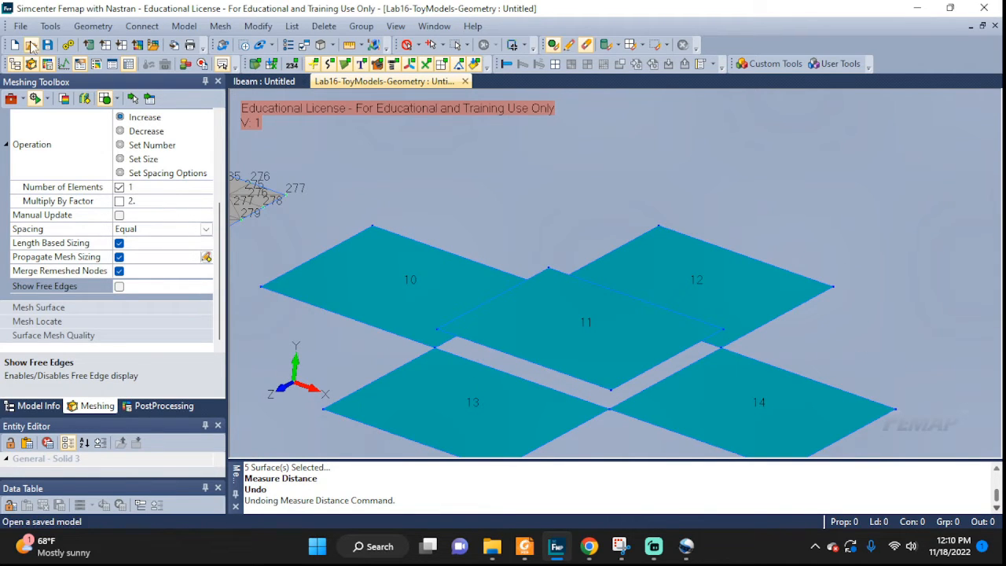
{"action": "left_click", "coordinate": [51, 26]}
{"action": "mouse_move", "coordinate": [102, 492]}
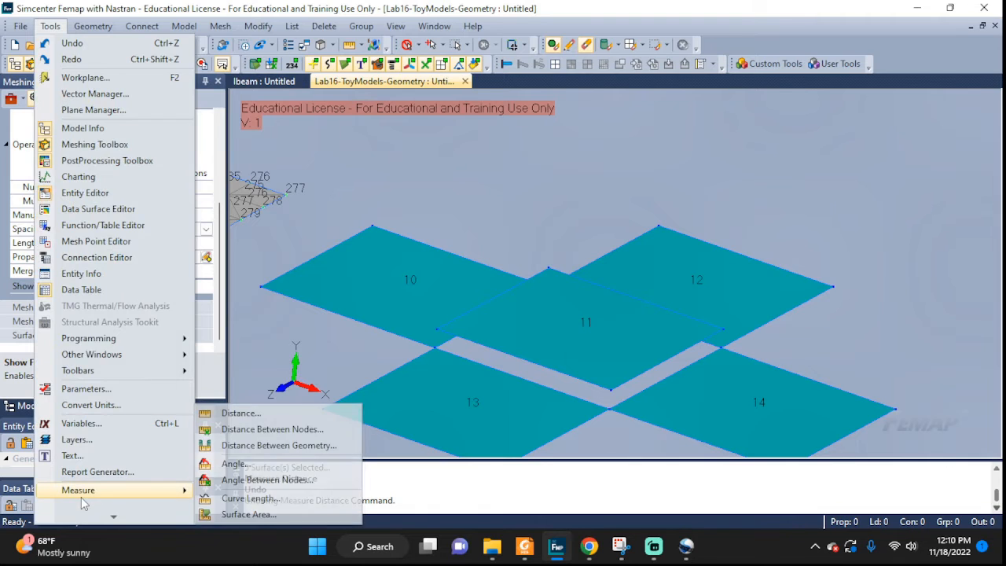
{"action": "left_click", "coordinate": [242, 414]}
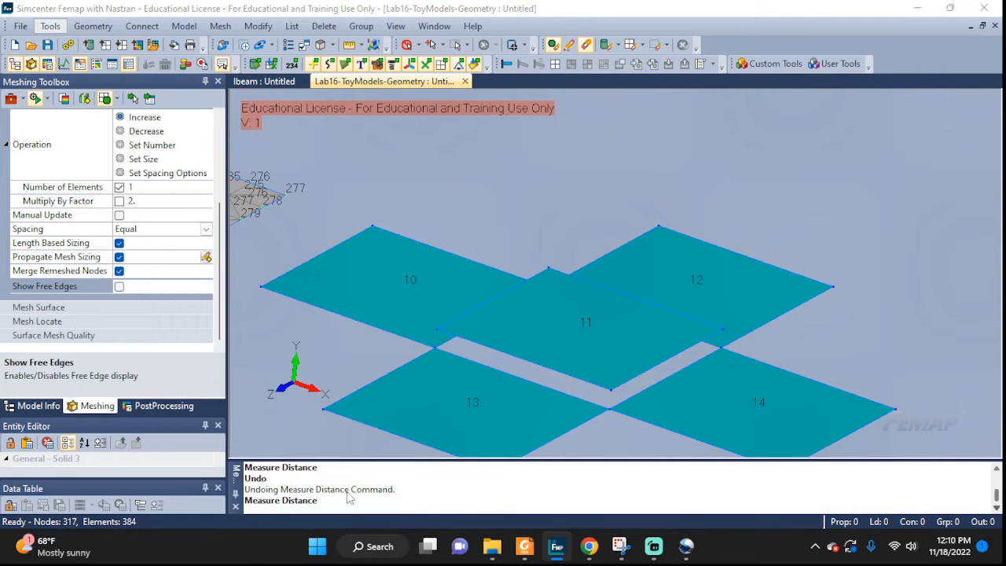
{"action": "left_click", "coordinate": [610, 408]}
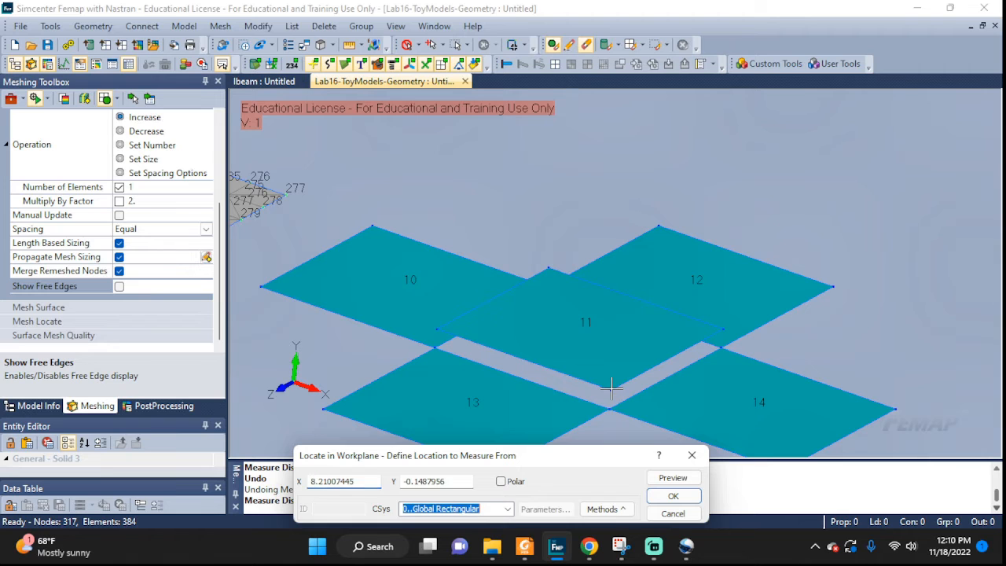
{"action": "left_click", "coordinate": [673, 496]}
{"action": "left_click", "coordinate": [608, 410]}
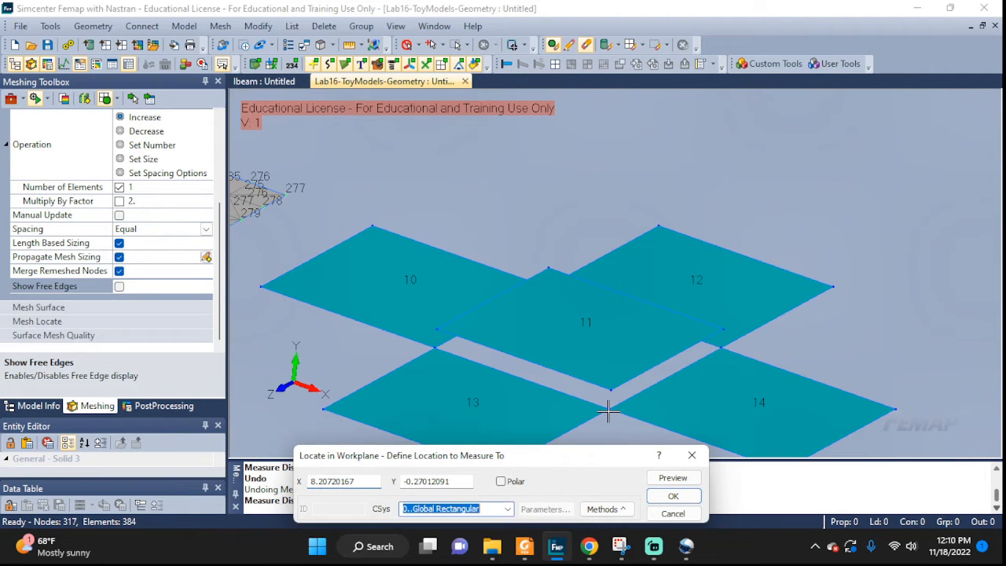
{"action": "left_click", "coordinate": [673, 496]}
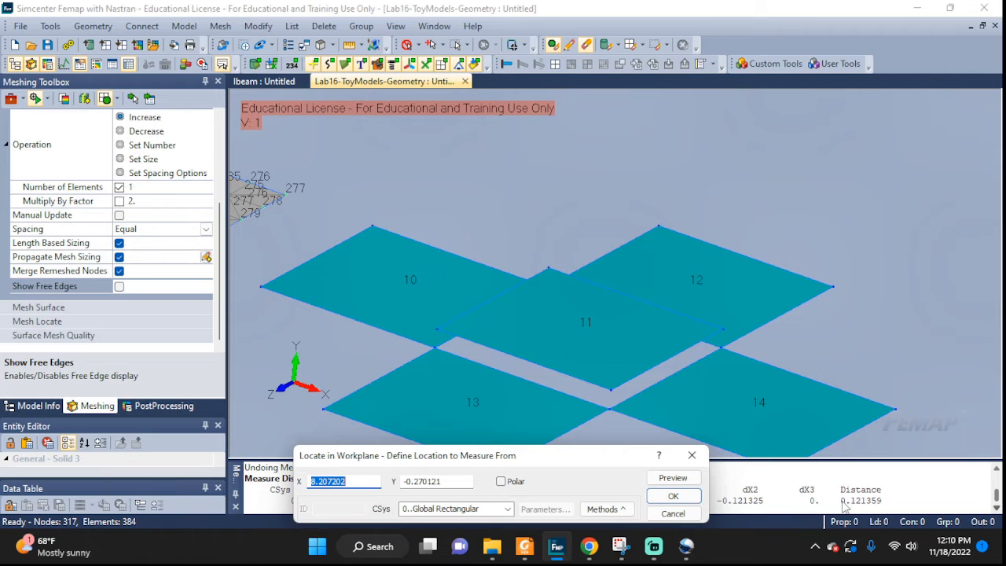
{"action": "left_click", "coordinate": [696, 514]}
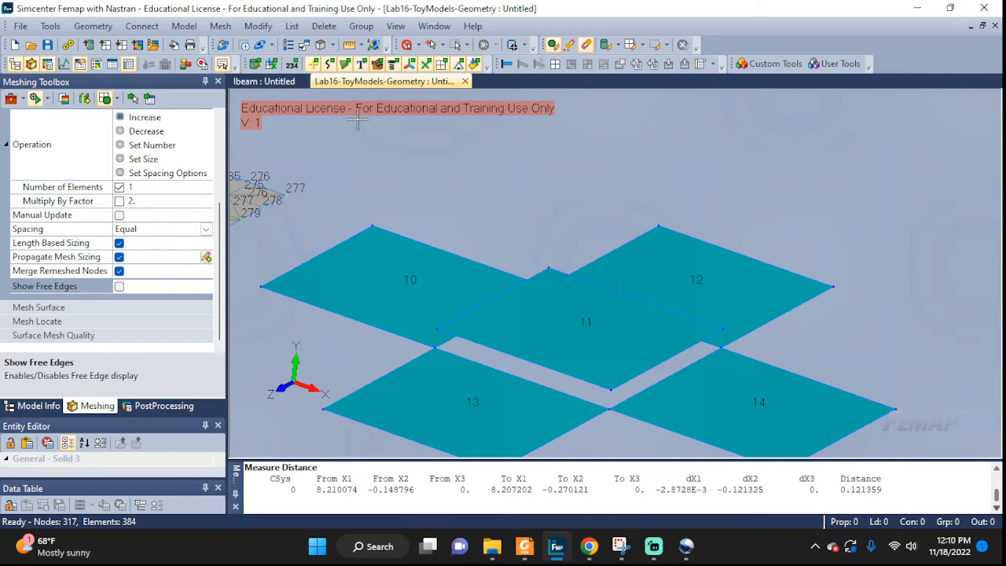
{"action": "left_click_drag", "start_coordinate": [840, 489], "coordinate": [887, 491]}
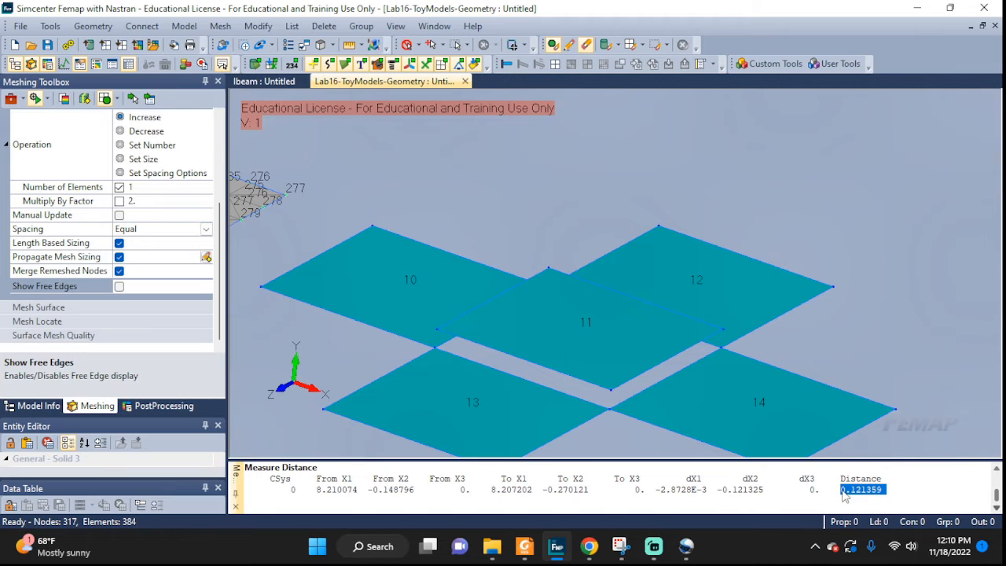
Step: Stitch surfaces 10 to 14 together with a gap tolerance of 0.15, keeping mergeable curve cleanup on
{"action": "left_click", "coordinate": [85, 30]}
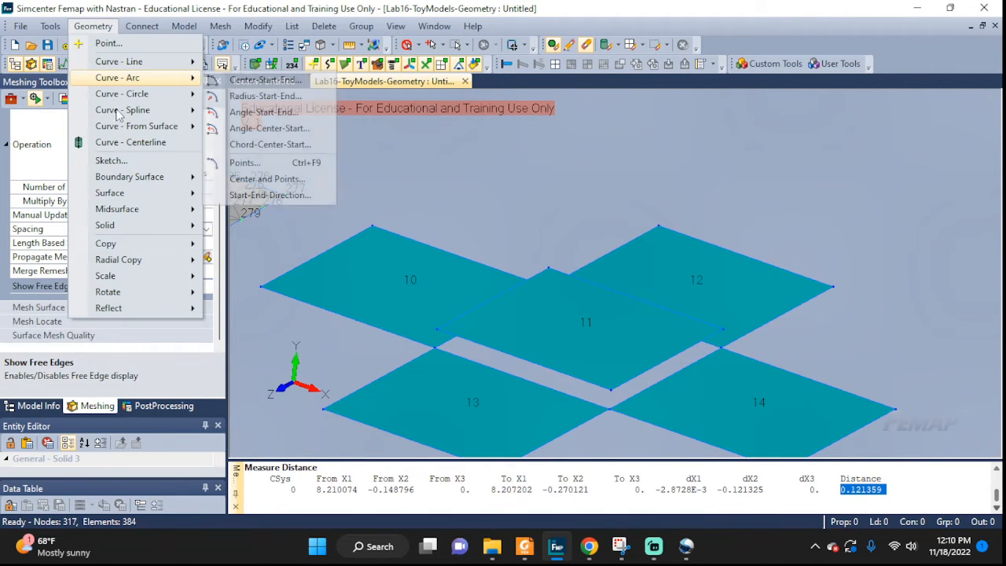
{"action": "mouse_move", "coordinate": [157, 225]}
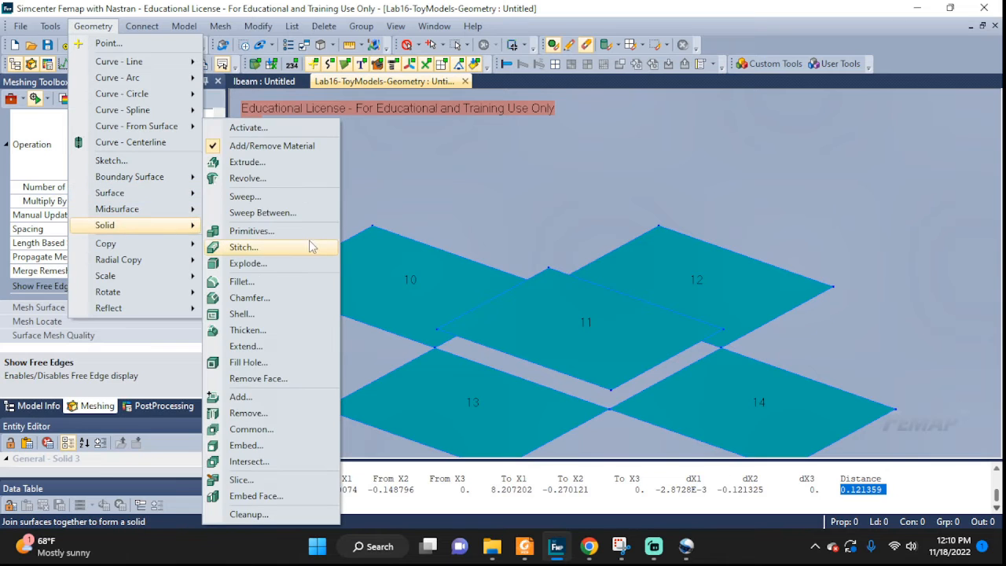
{"action": "left_click", "coordinate": [245, 249]}
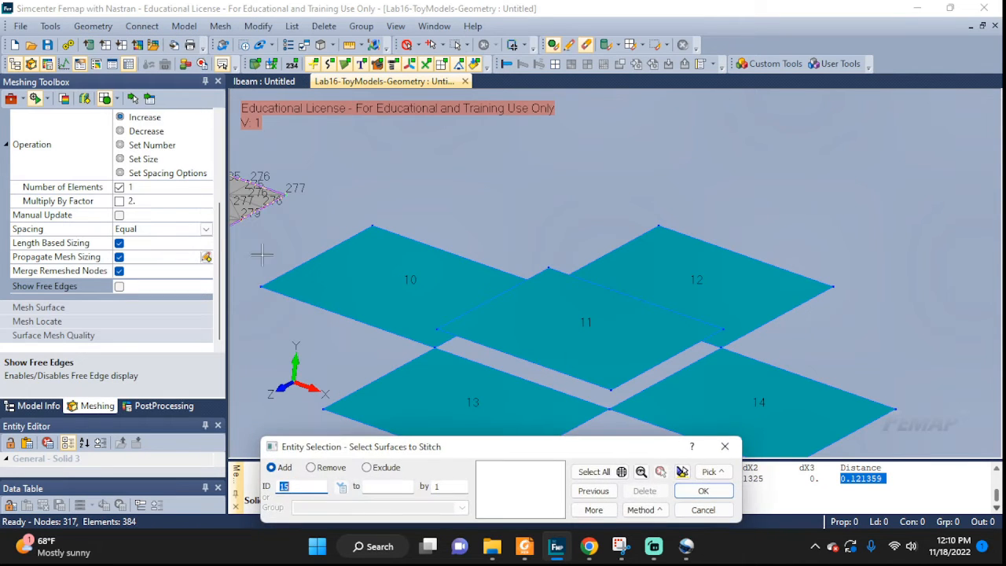
{"action": "left_click", "coordinate": [434, 299]}
{"action": "left_click", "coordinate": [592, 314]}
{"action": "left_click", "coordinate": [676, 277]}
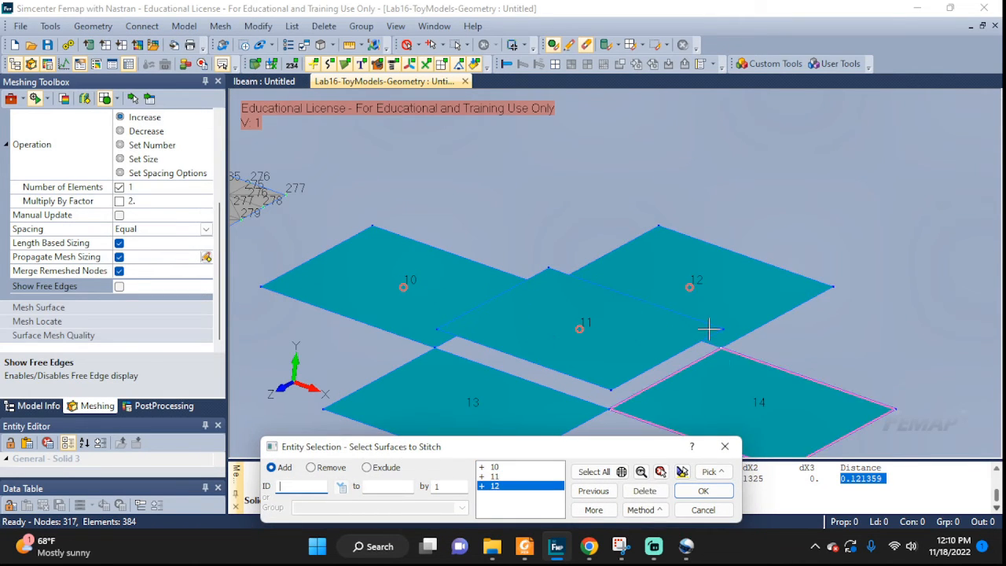
{"action": "left_click", "coordinate": [730, 374]}
{"action": "left_click", "coordinate": [548, 415]}
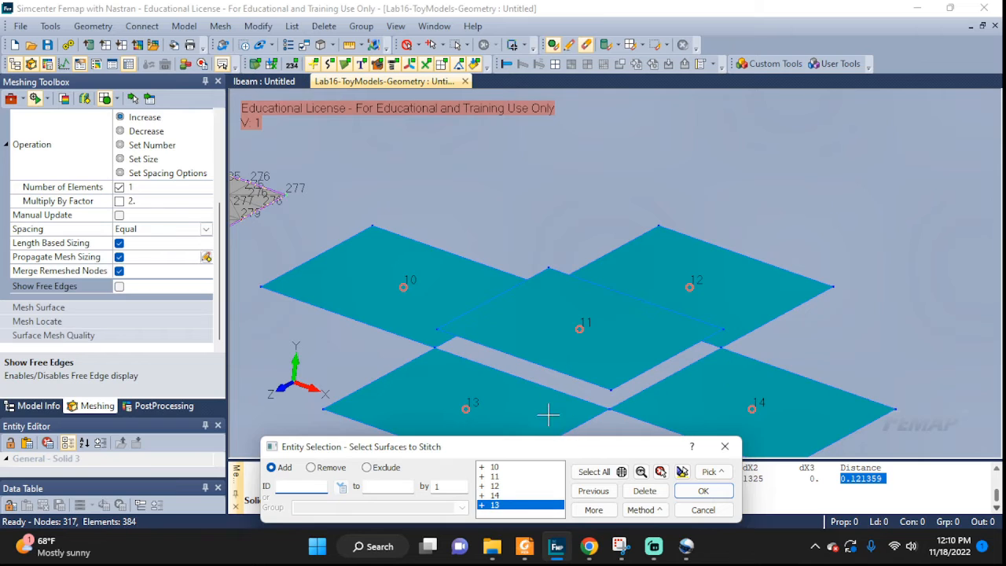
{"action": "left_click", "coordinate": [703, 491]}
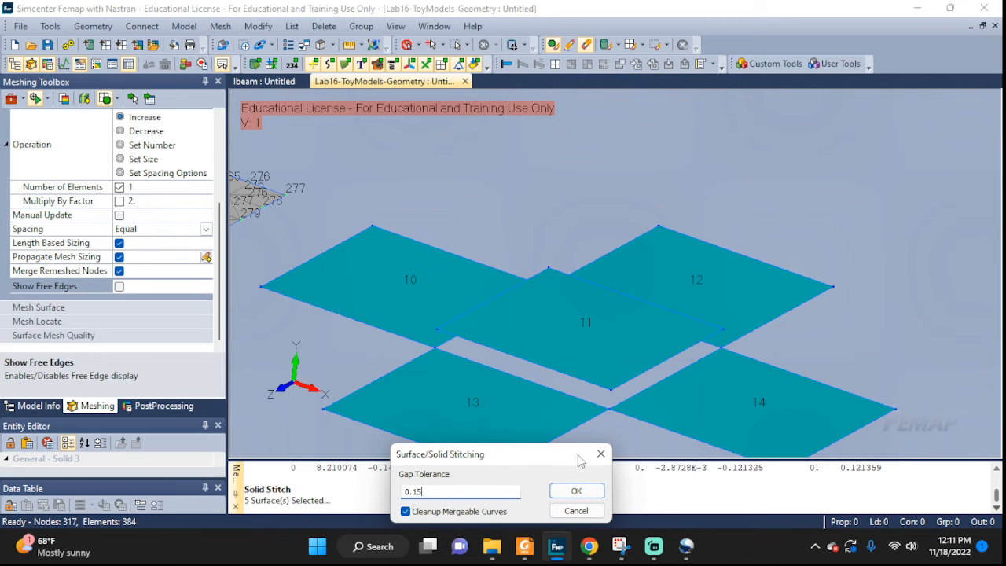
{"action": "left_click", "coordinate": [577, 491]}
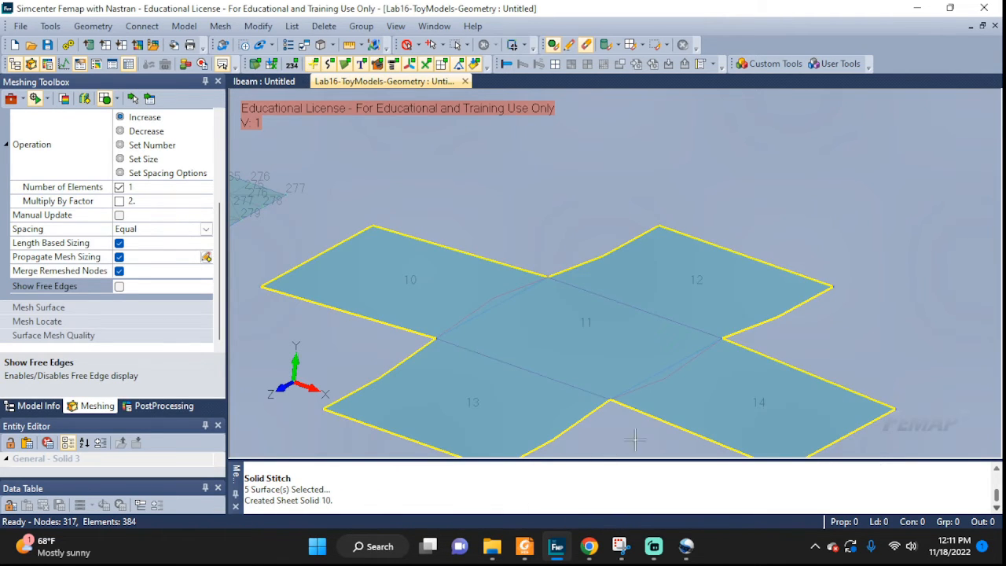
Step: Regenerate the display and set the mesh element size on surface 11 to 0.3, replacing mesh sizes on all curves
{"action": "middle_click_drag", "start_coordinate": [608, 422], "coordinate": [680, 322]}
{"action": "scroll", "coordinate": [659, 395], "scroll_direction": "up", "scroll_amount": 2}
{"action": "scroll", "coordinate": [661, 395], "scroll_direction": "down", "scroll_amount": 7}
{"action": "key", "text": "ctrl+g"}
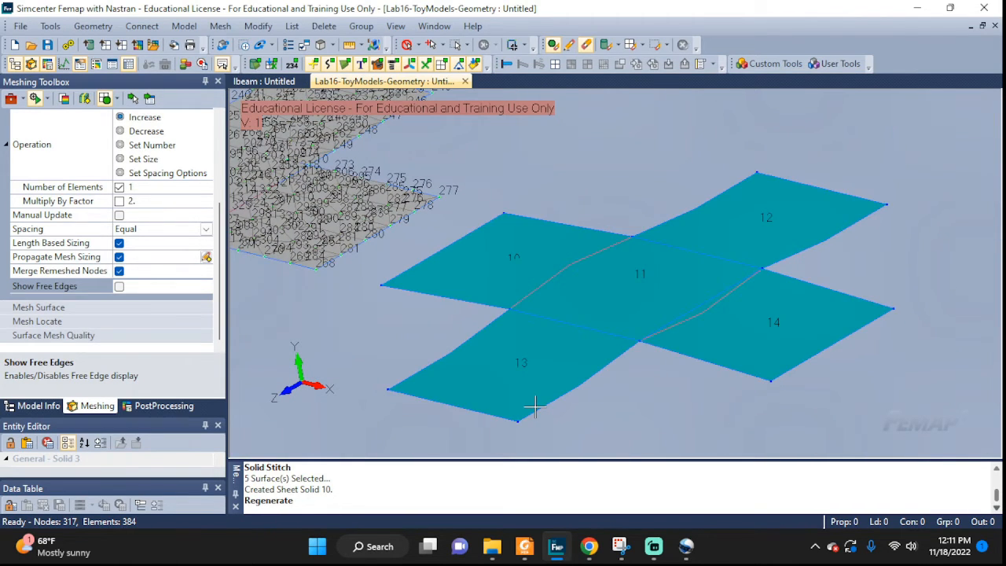
{"action": "left_click", "coordinate": [220, 26]}
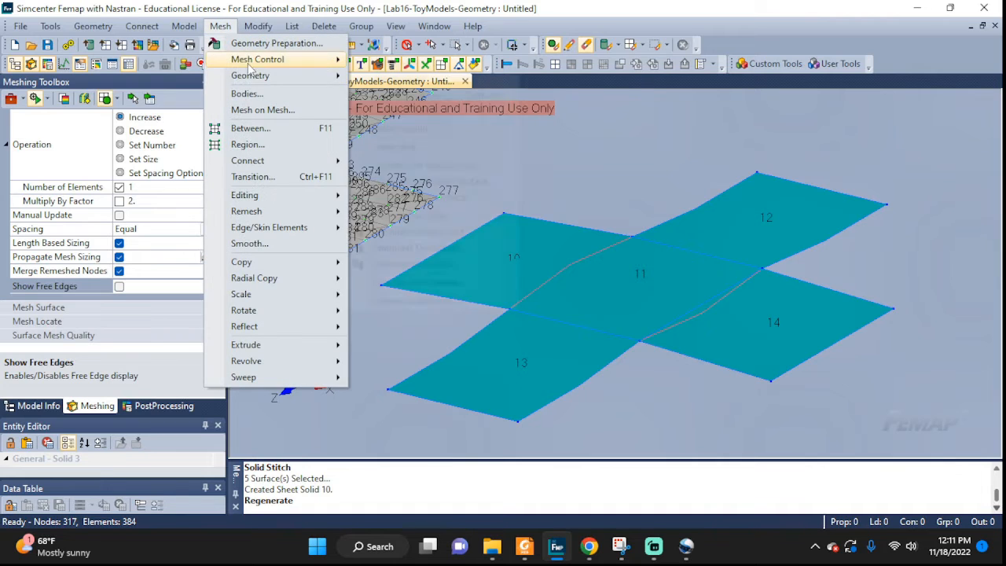
{"action": "mouse_move", "coordinate": [260, 59]}
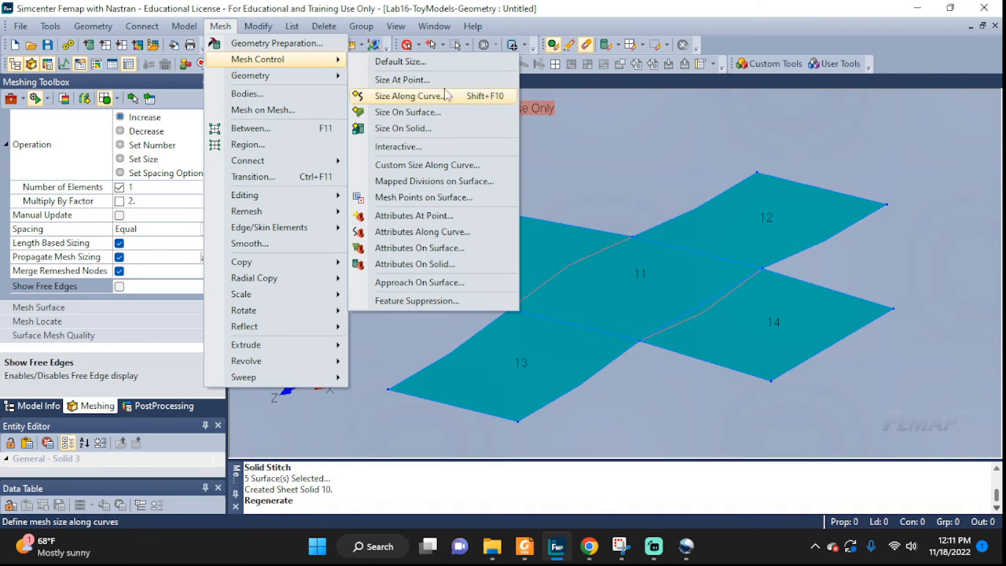
{"action": "left_click", "coordinate": [409, 113]}
{"action": "left_click", "coordinate": [634, 281]}
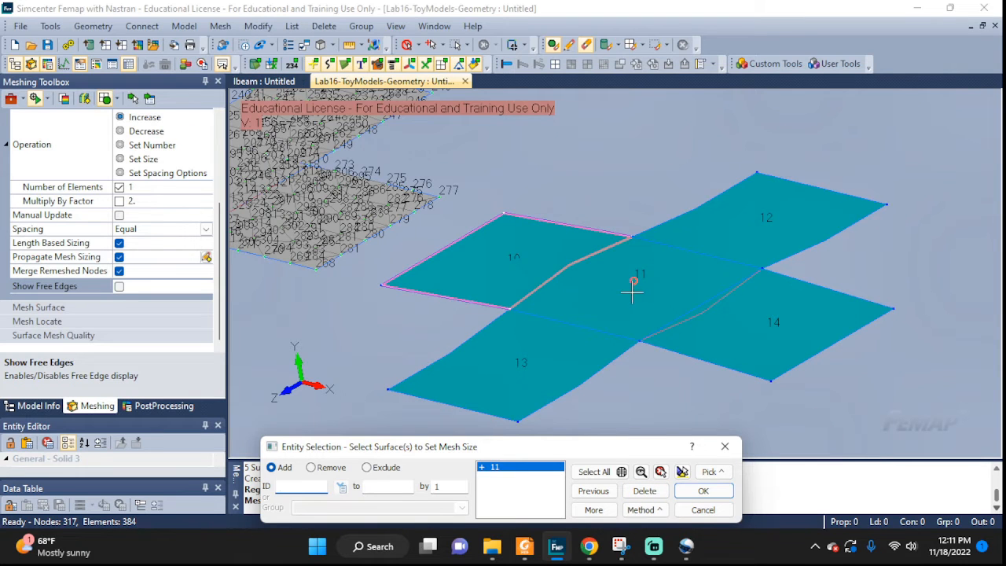
{"action": "left_click", "coordinate": [703, 490]}
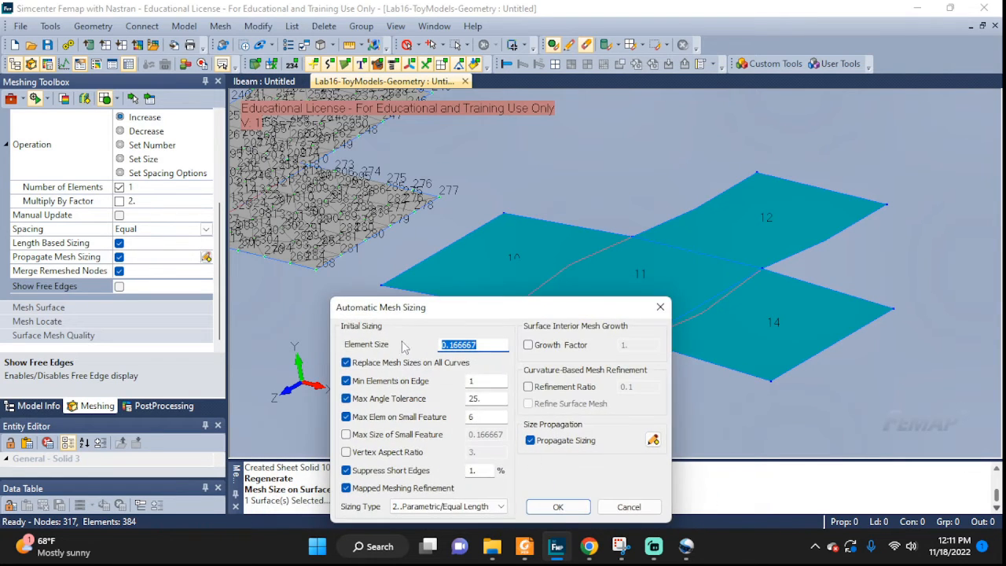
{"action": "type", "text": "0.3"}
{"action": "left_click", "coordinate": [557, 506]}
Step: Set the mesh element size on surface 12 to 0.166667, and define the mesh size on surface 14 without replacing existing curve sizes
{"action": "left_click", "coordinate": [750, 240]}
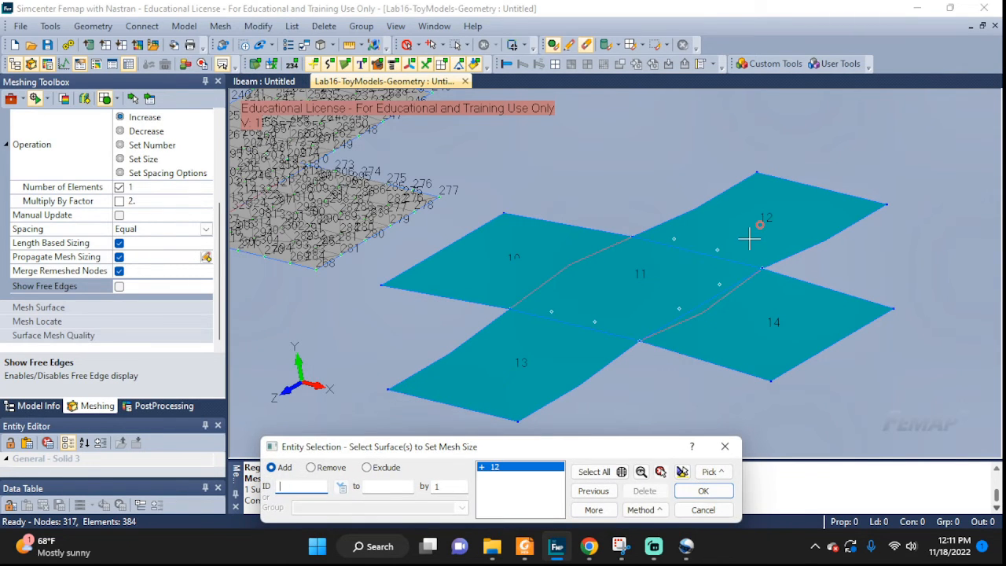
{"action": "left_click", "coordinate": [703, 491]}
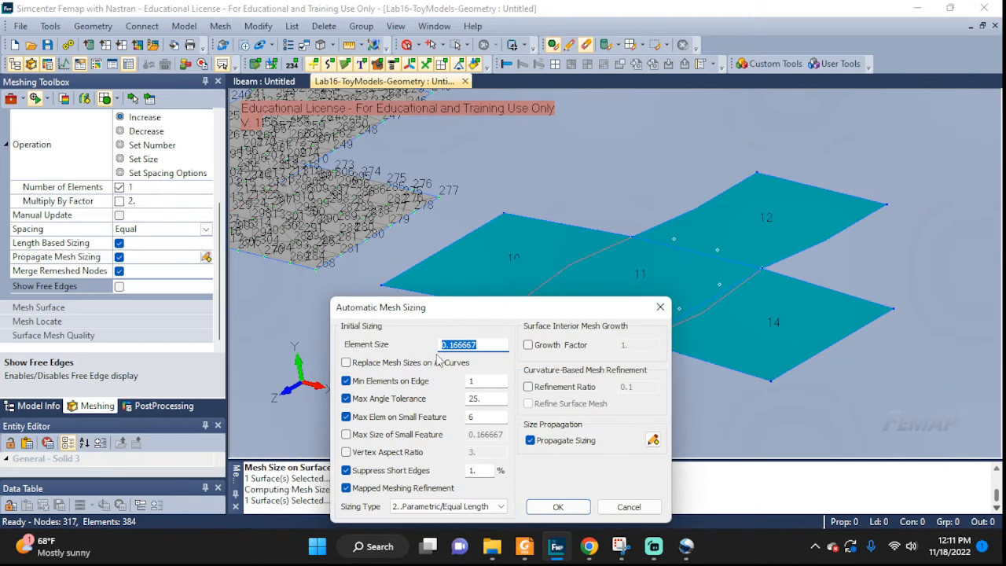
{"action": "left_click", "coordinate": [557, 506]}
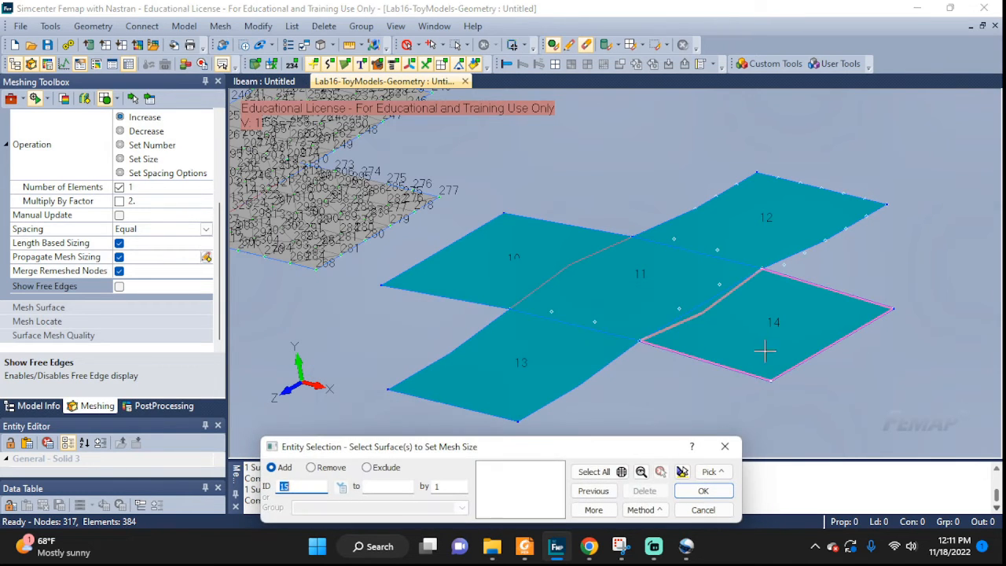
{"action": "left_click", "coordinate": [766, 329]}
{"action": "left_click", "coordinate": [703, 490]}
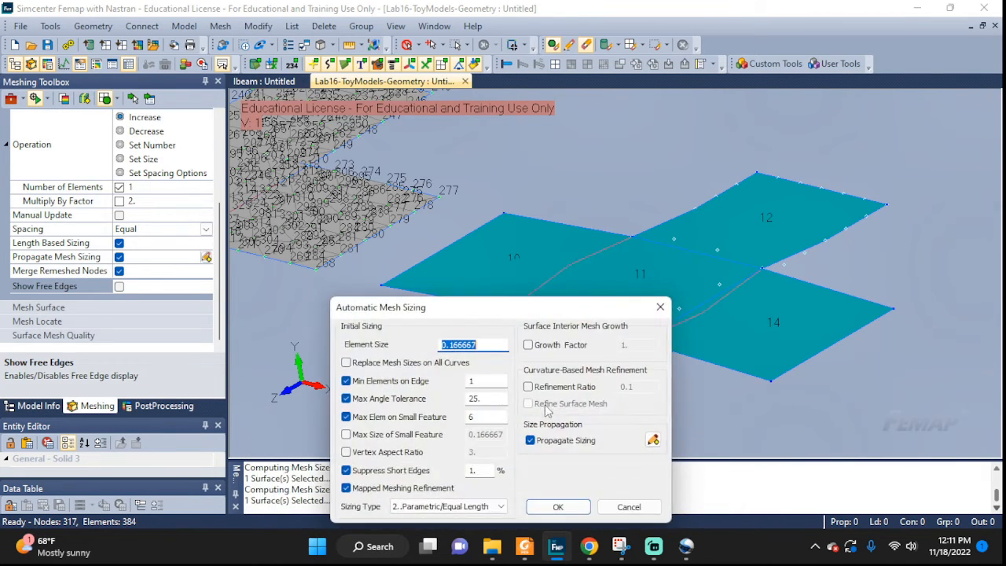
{"action": "type", "text": "0"}
{"action": "left_click", "coordinate": [558, 507]}
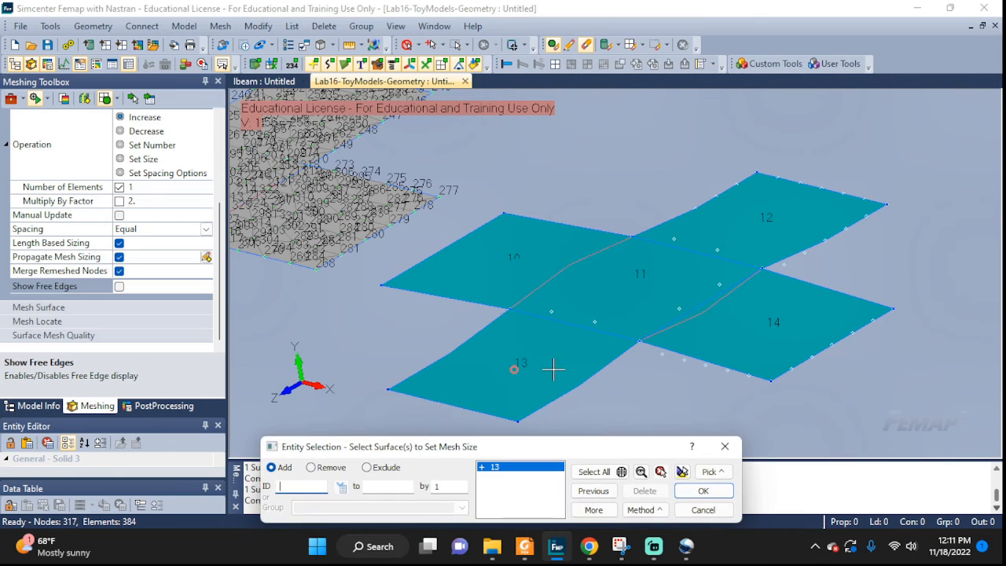
Step: Set the mesh element size to 0.18 on surface 13 and 0.05 on surface 10, finishing the surface sizing
{"action": "left_click", "coordinate": [700, 491]}
{"action": "type", "text": "0.18"}
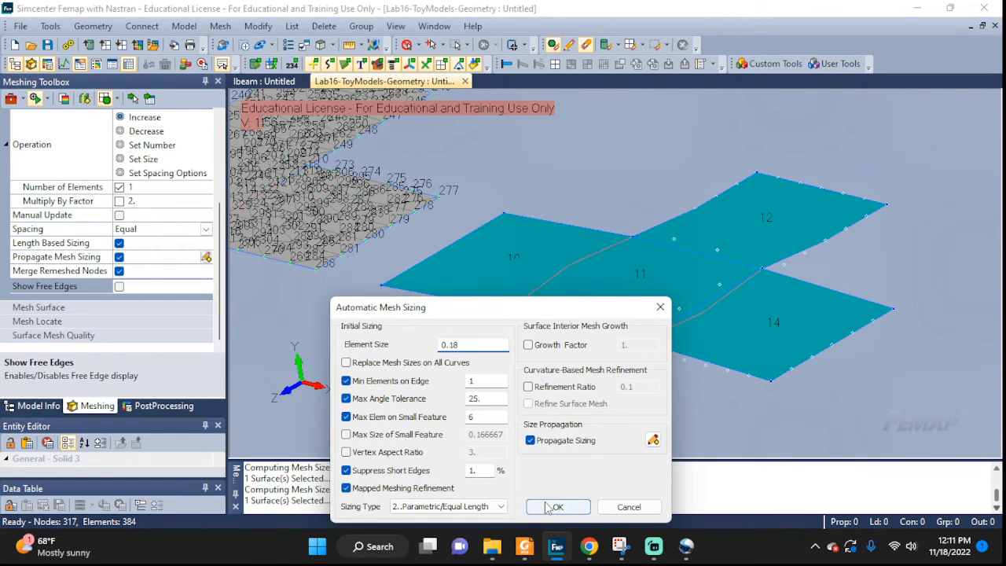
{"action": "left_click", "coordinate": [548, 507]}
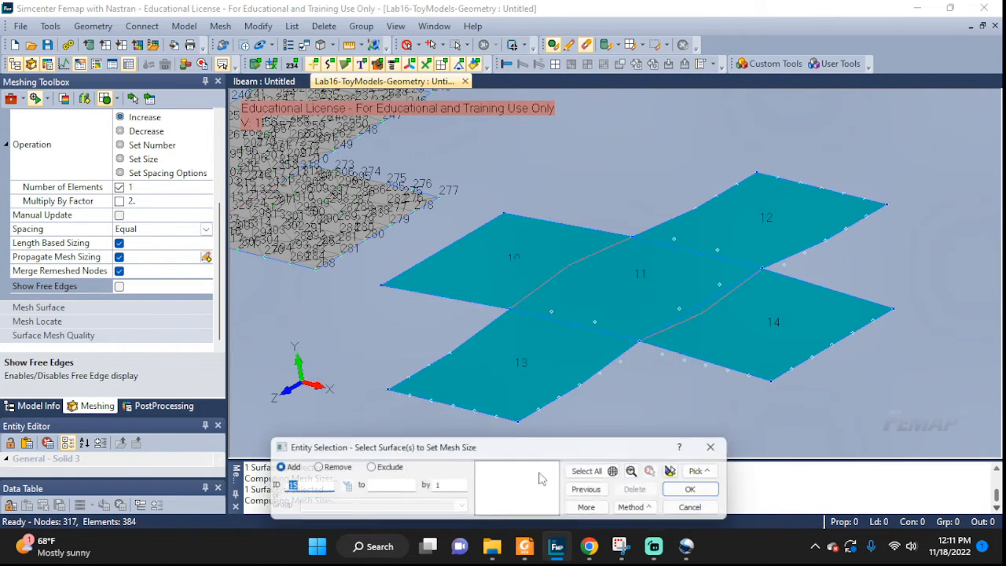
{"action": "left_click", "coordinate": [507, 265]}
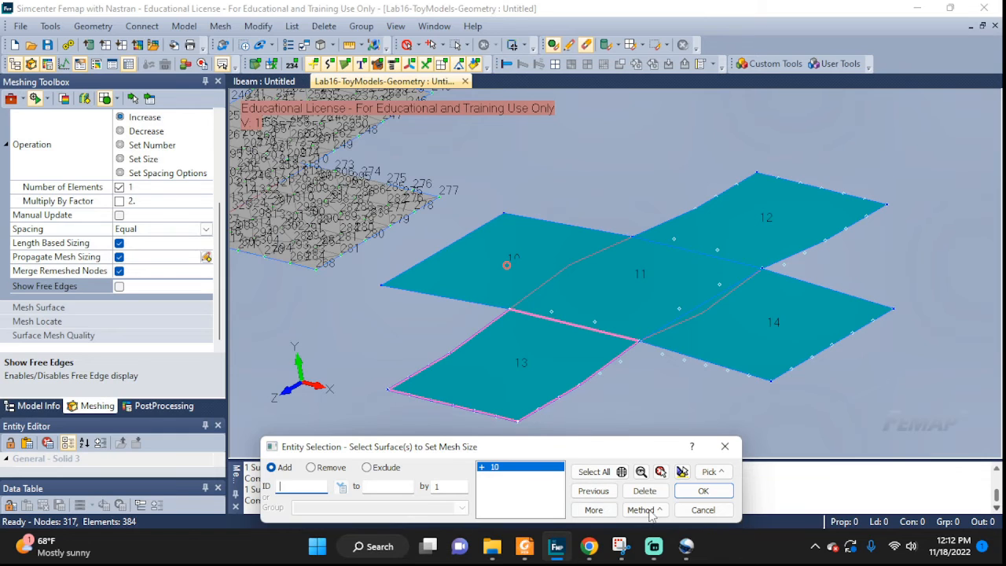
{"action": "left_click", "coordinate": [688, 495]}
{"action": "type", "text": "0.05"}
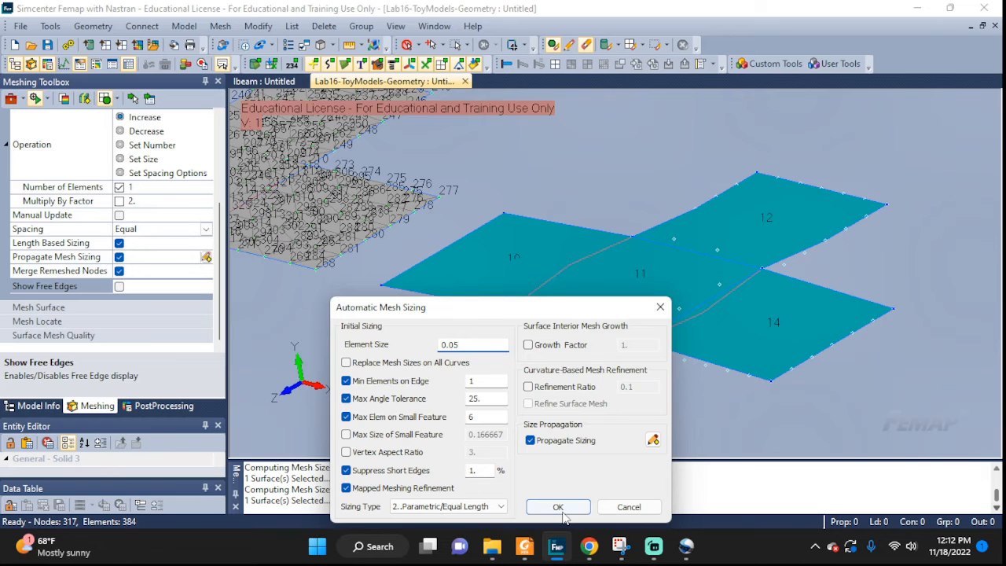
{"action": "left_click", "coordinate": [560, 509]}
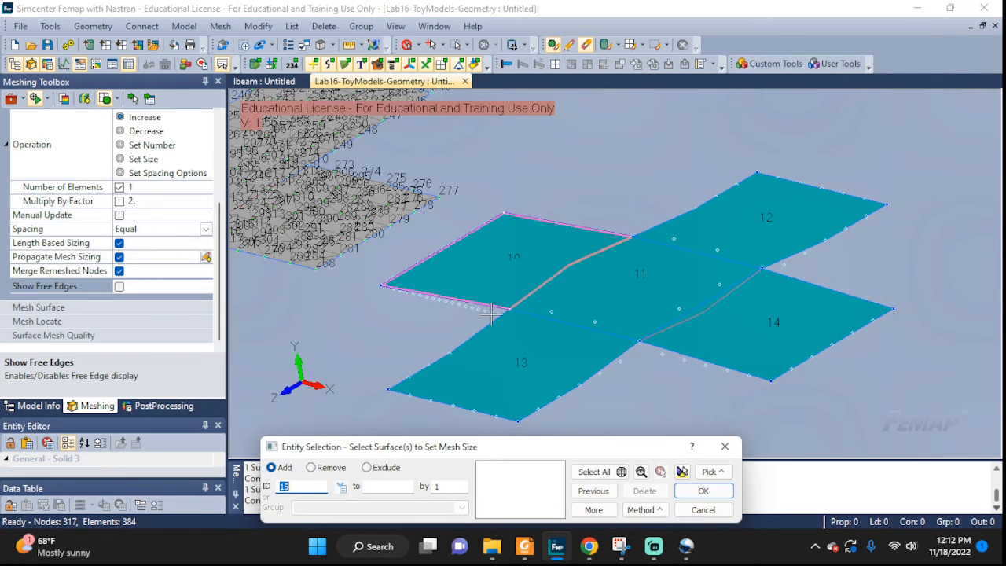
{"action": "middle_click_drag", "start_coordinate": [492, 315], "coordinate": [590, 330]}
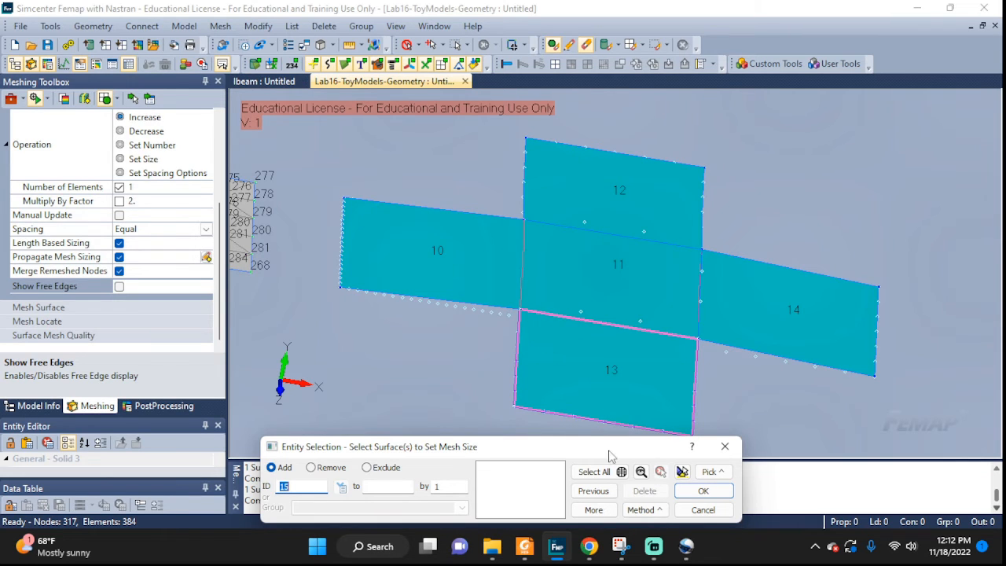
{"action": "left_click", "coordinate": [702, 510]}
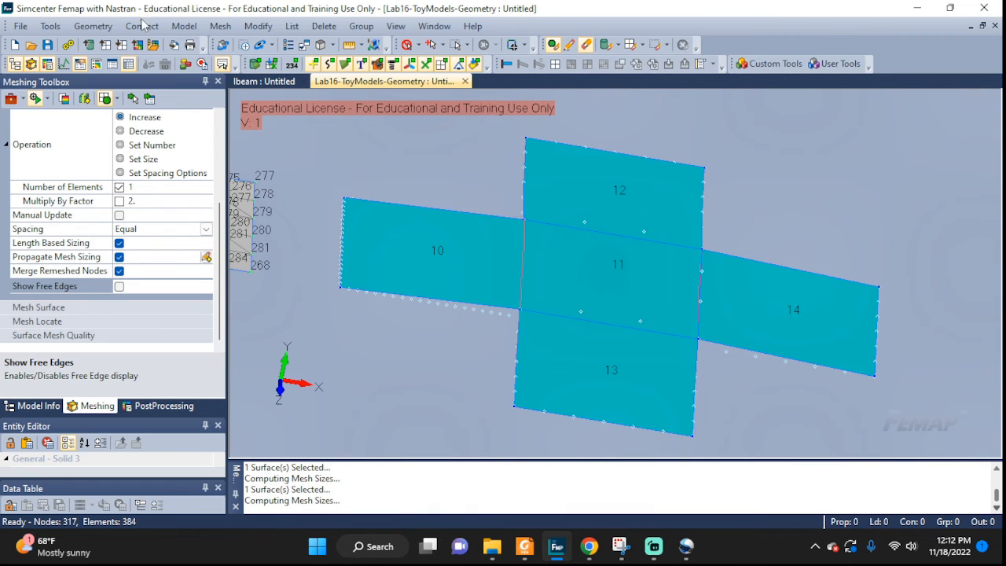
Step: Mesh surfaces 10 to 14 with the Quad automesher, keeping Auto and mapped meshing on and assigning no property
{"action": "left_click", "coordinate": [184, 26]}
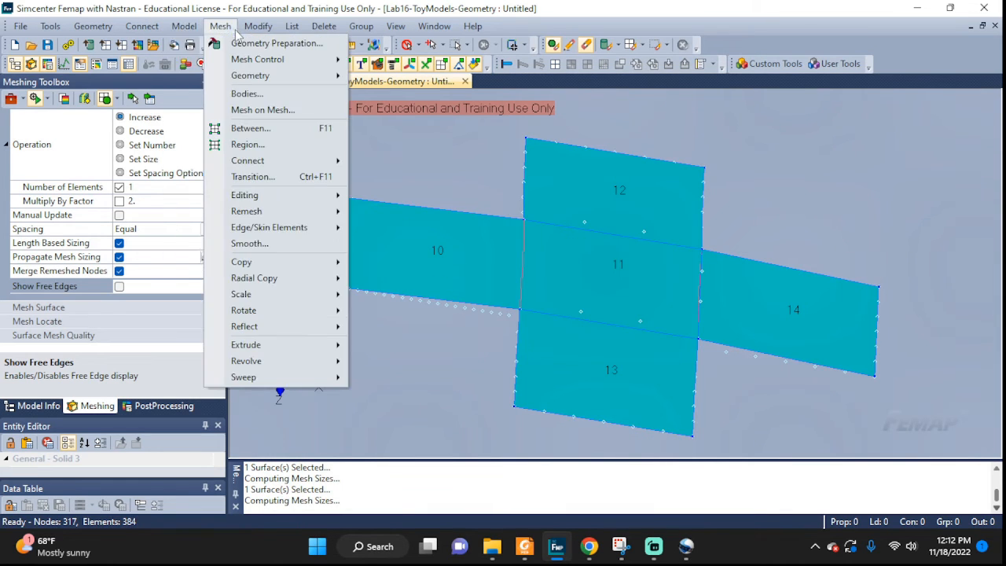
{"action": "mouse_move", "coordinate": [330, 76]}
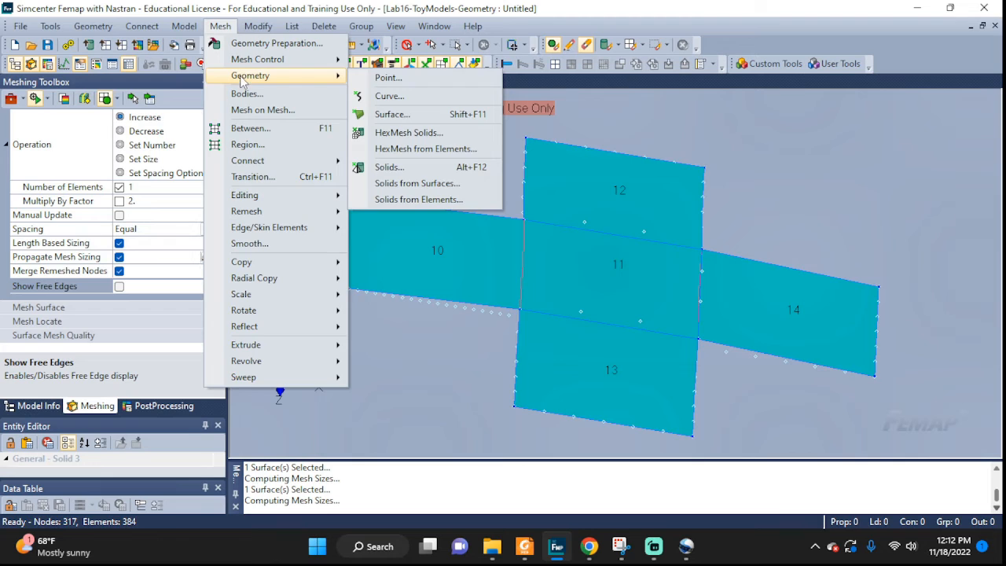
{"action": "left_click", "coordinate": [379, 114]}
{"action": "left_click", "coordinate": [612, 198]}
{"action": "left_click", "coordinate": [612, 271]}
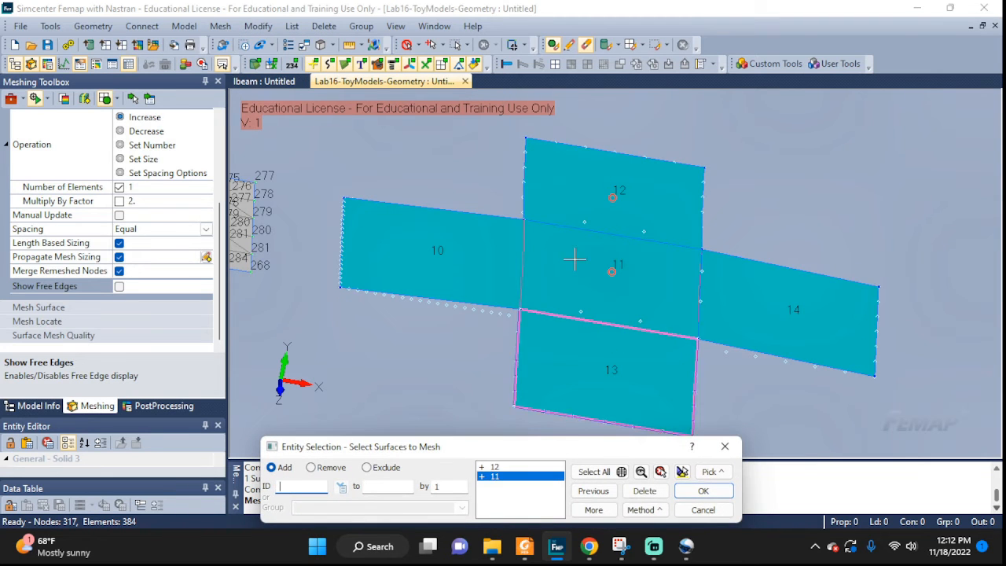
{"action": "left_click", "coordinate": [431, 257]}
{"action": "left_click", "coordinate": [558, 321]}
{"action": "left_click", "coordinate": [728, 301]}
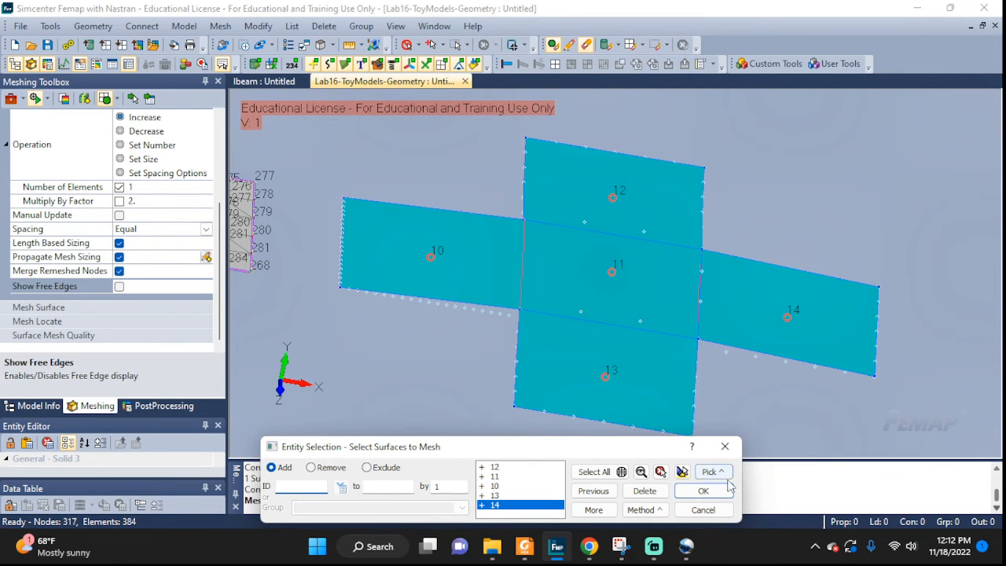
{"action": "left_click", "coordinate": [703, 491]}
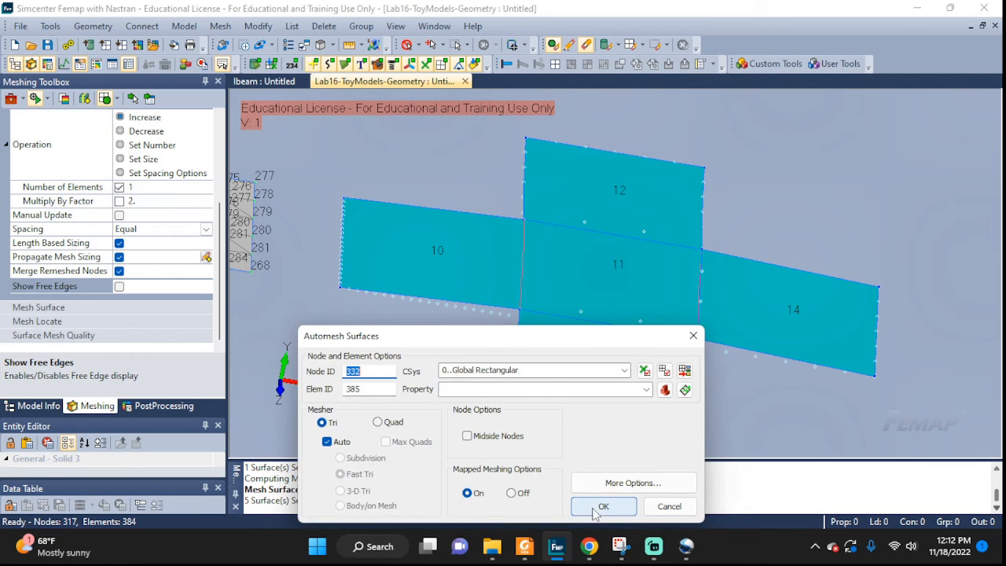
{"action": "left_click", "coordinate": [378, 423]}
{"action": "left_click", "coordinate": [595, 509]}
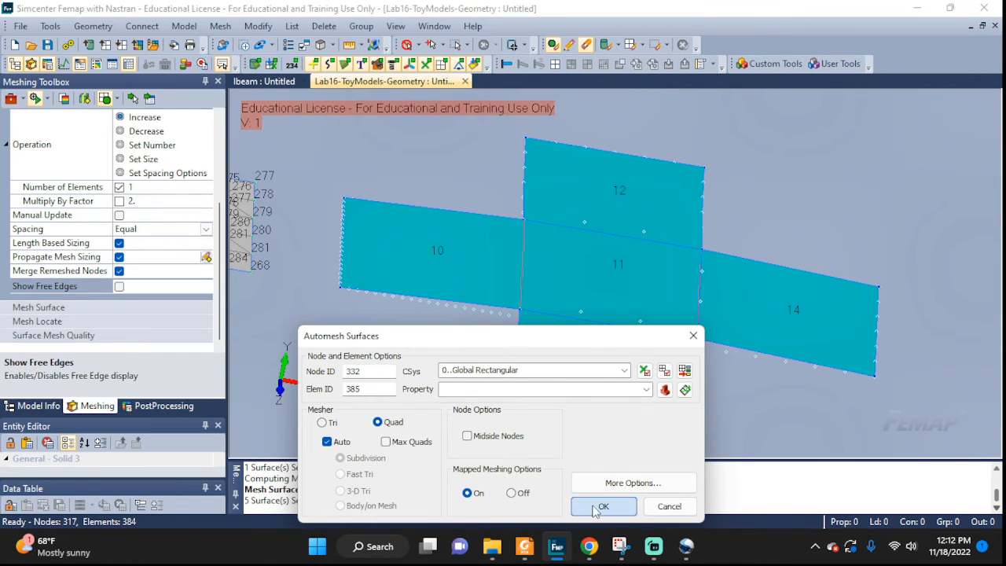
{"action": "left_click", "coordinate": [468, 451]}
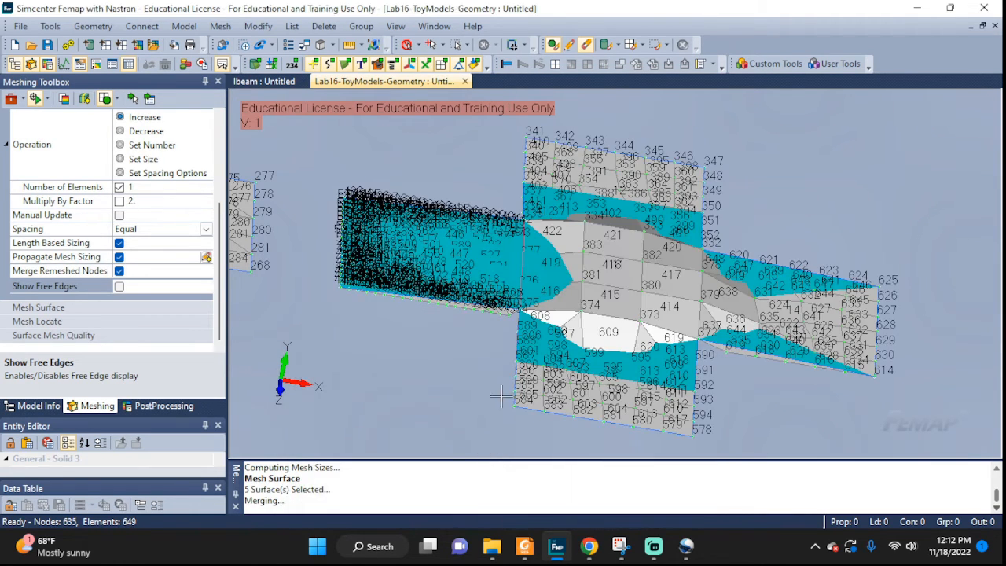
Step: Turn off the geometry display so only the mesh is shown around the stitched surfaces
{"action": "scroll", "coordinate": [540, 269], "scroll_direction": "up", "scroll_amount": 6}
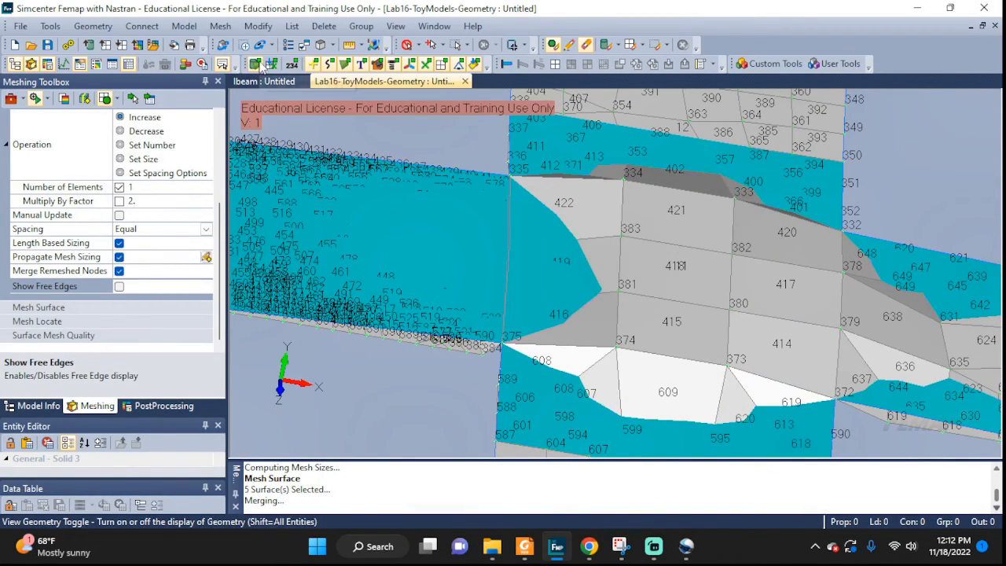
{"action": "left_click", "coordinate": [259, 67]}
{"action": "middle_click_drag", "start_coordinate": [564, 336], "coordinate": [557, 359]}
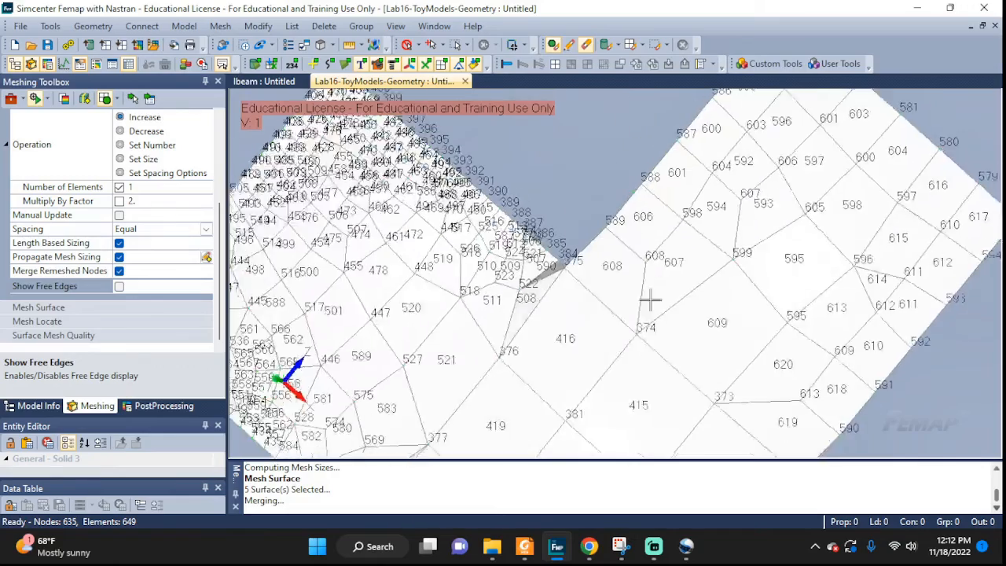
Step: Examine how elements share nodes along the edges between surface 11 and its neighbours, and inspect the mesh's shape from the side
{"action": "middle_click_drag", "start_coordinate": [650, 299], "coordinate": [603, 288]}
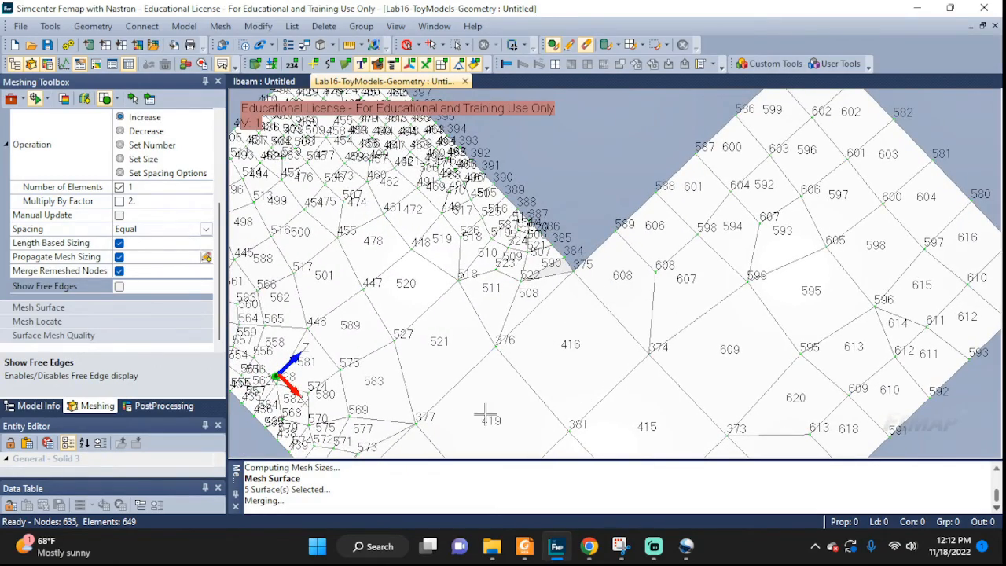
{"action": "middle_click_drag", "start_coordinate": [485, 411], "coordinate": [645, 264], "text": "ctrl"}
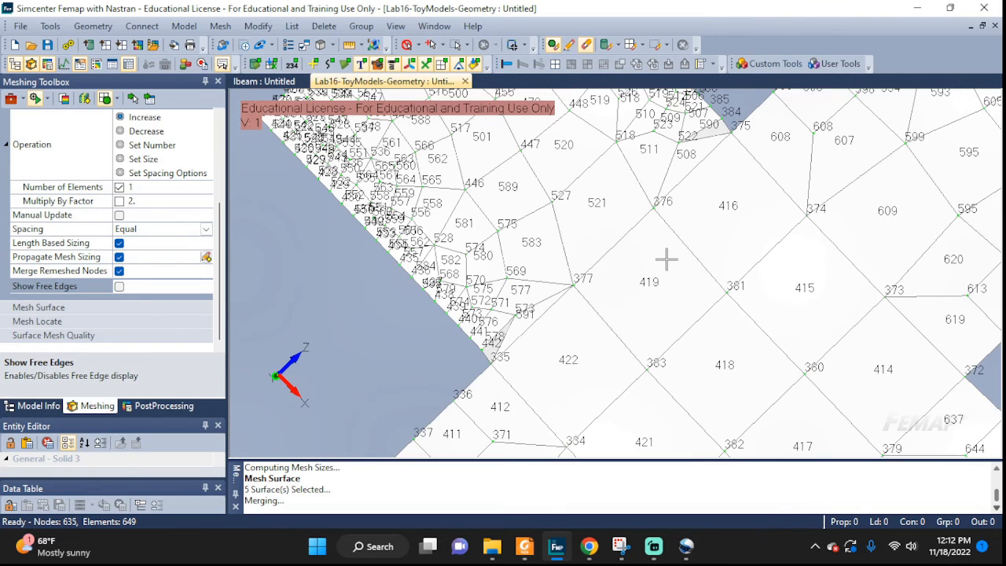
{"action": "middle_click_drag", "start_coordinate": [668, 258], "coordinate": [709, 380], "text": "ctrl"}
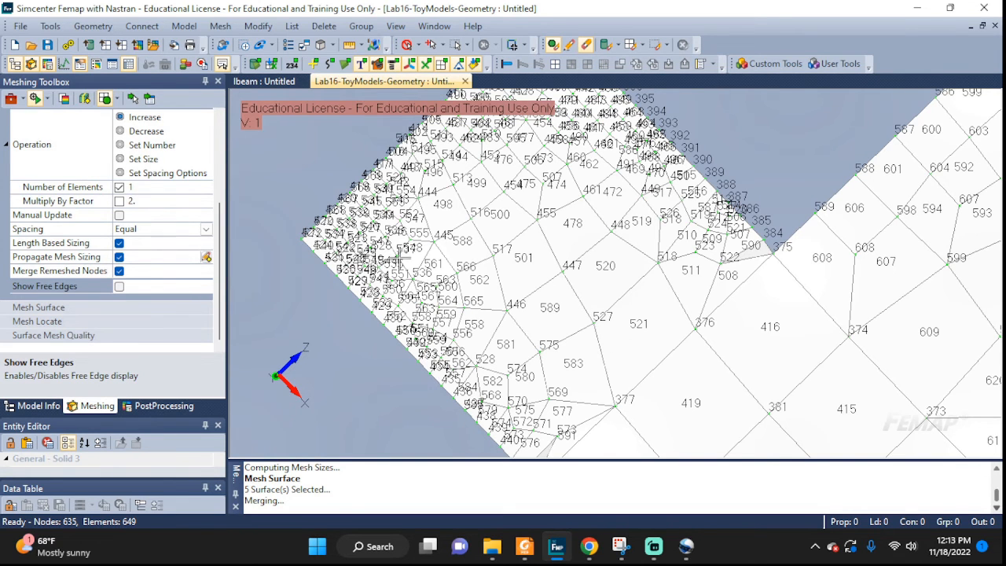
{"action": "middle_click_drag", "start_coordinate": [578, 167], "coordinate": [389, 173], "text": "ctrl"}
{"action": "middle_click_drag", "start_coordinate": [546, 358], "coordinate": [522, 251], "text": "ctrl"}
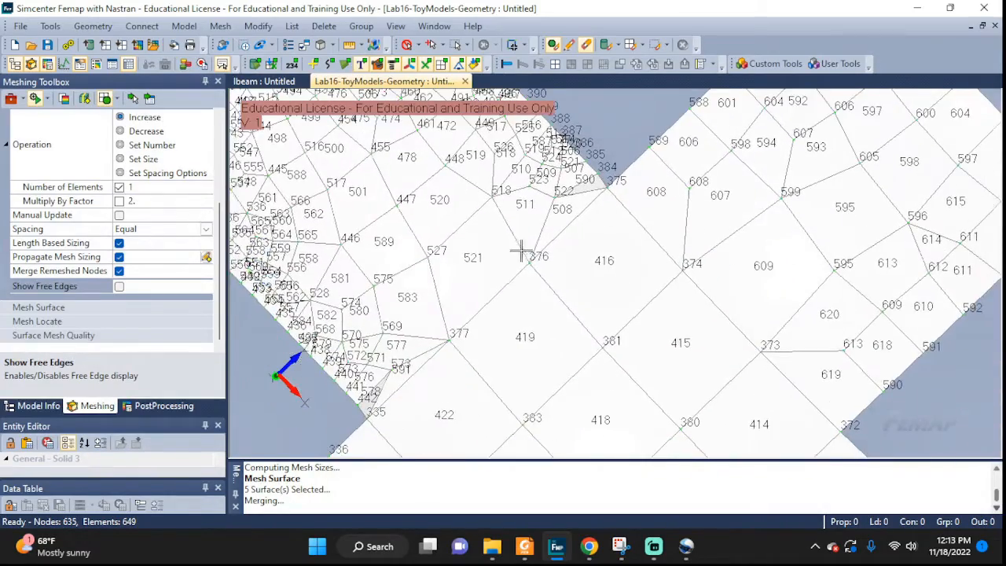
{"action": "scroll", "coordinate": [887, 269], "scroll_direction": "up", "scroll_amount": 2}
{"action": "scroll", "coordinate": [895, 266], "scroll_direction": "down", "scroll_amount": 5}
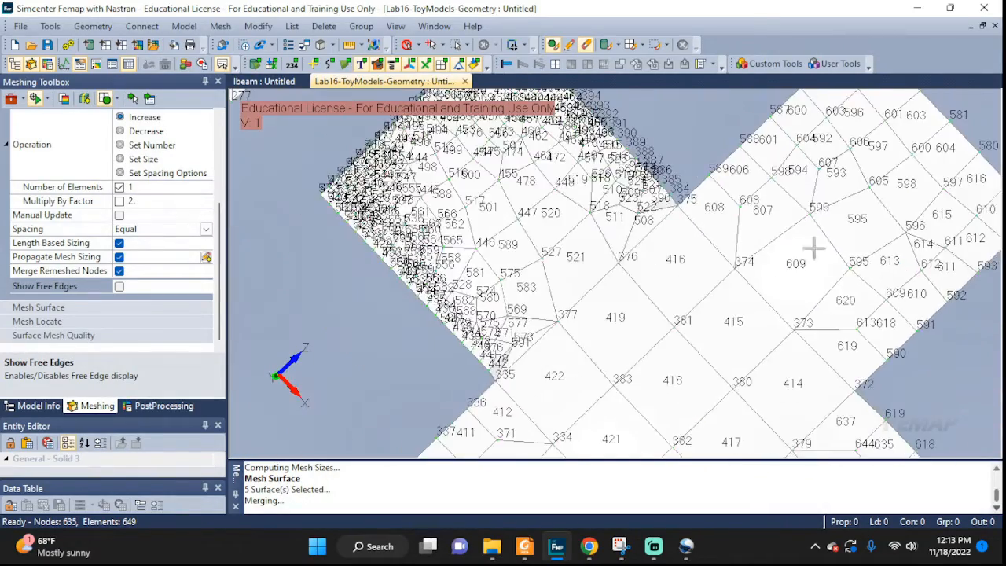
{"action": "scroll", "coordinate": [604, 241], "scroll_direction": "up", "scroll_amount": 3}
{"action": "scroll", "coordinate": [645, 224], "scroll_direction": "up", "scroll_amount": 4}
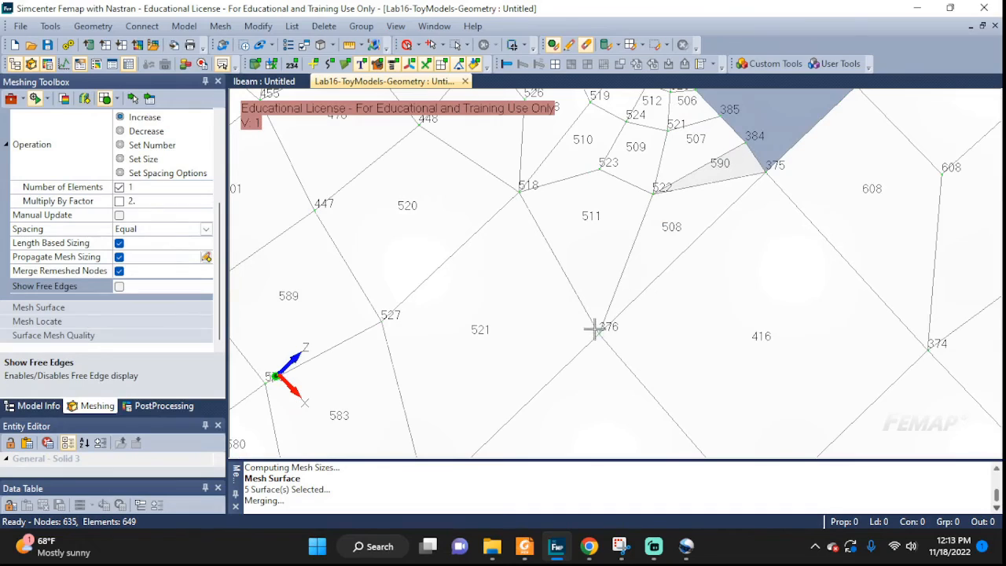
{"action": "scroll", "coordinate": [702, 366], "scroll_direction": "down", "scroll_amount": 3}
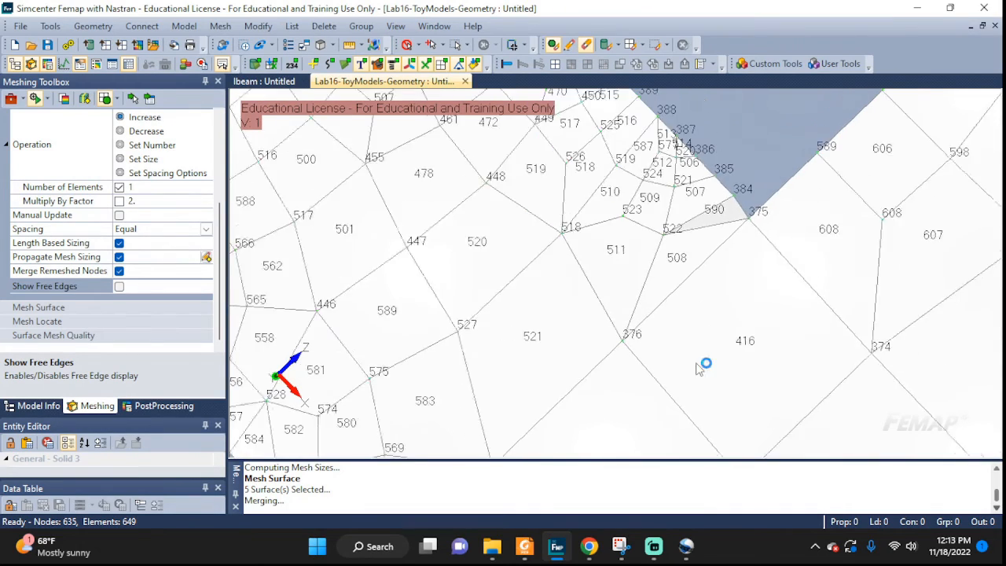
{"action": "middle_click_drag", "start_coordinate": [697, 385], "coordinate": [827, 148], "text": "ctrl"}
{"action": "middle_click_drag", "start_coordinate": [713, 333], "coordinate": [706, 246], "text": "ctrl"}
{"action": "middle_click_drag", "start_coordinate": [767, 202], "coordinate": [703, 388]}
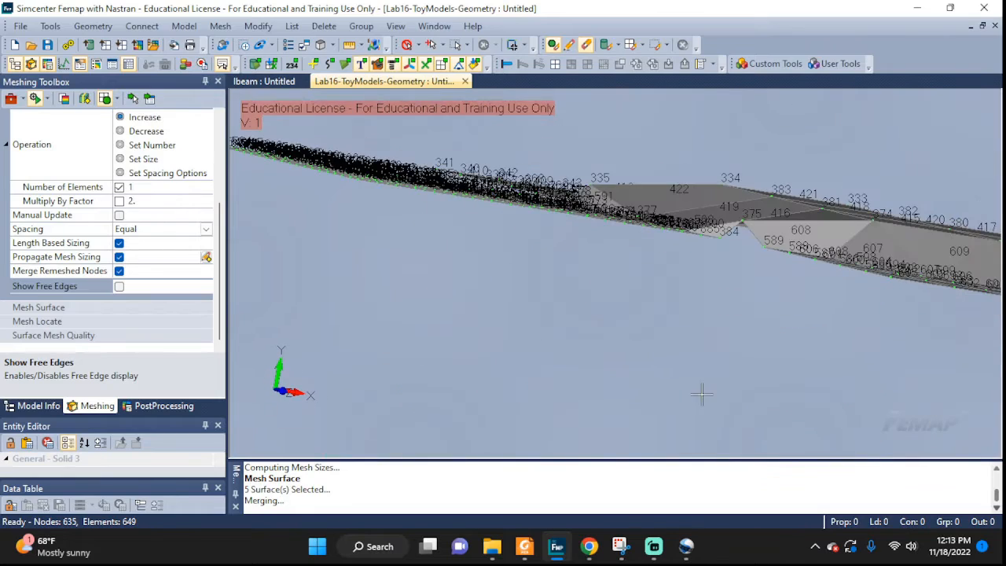
{"action": "scroll", "coordinate": [812, 216], "scroll_direction": "down", "scroll_amount": 1}
{"action": "middle_click_drag", "start_coordinate": [818, 318], "coordinate": [761, 318]}
{"action": "middle_click_drag", "start_coordinate": [757, 217], "coordinate": [752, 291], "text": "ctrl"}
Step: Compare the stitched cross mesh with the other toy-model meshes, focusing on element layout and transitions at the surface connections
{"action": "scroll", "coordinate": [753, 292], "scroll_direction": "down", "scroll_amount": 4}
{"action": "scroll", "coordinate": [725, 319], "scroll_direction": "down", "scroll_amount": 3}
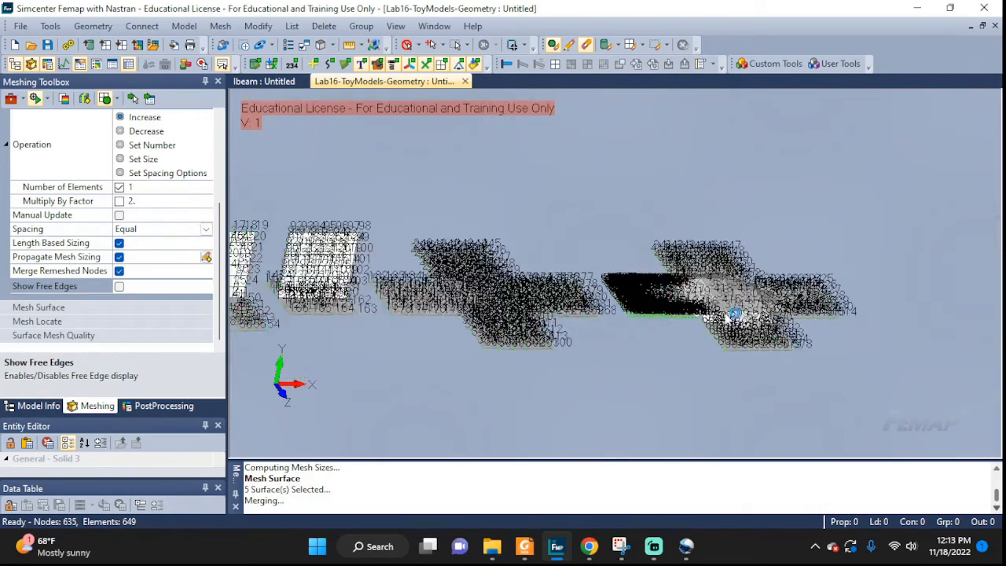
{"action": "middle_click_drag", "start_coordinate": [545, 315], "coordinate": [395, 352]}
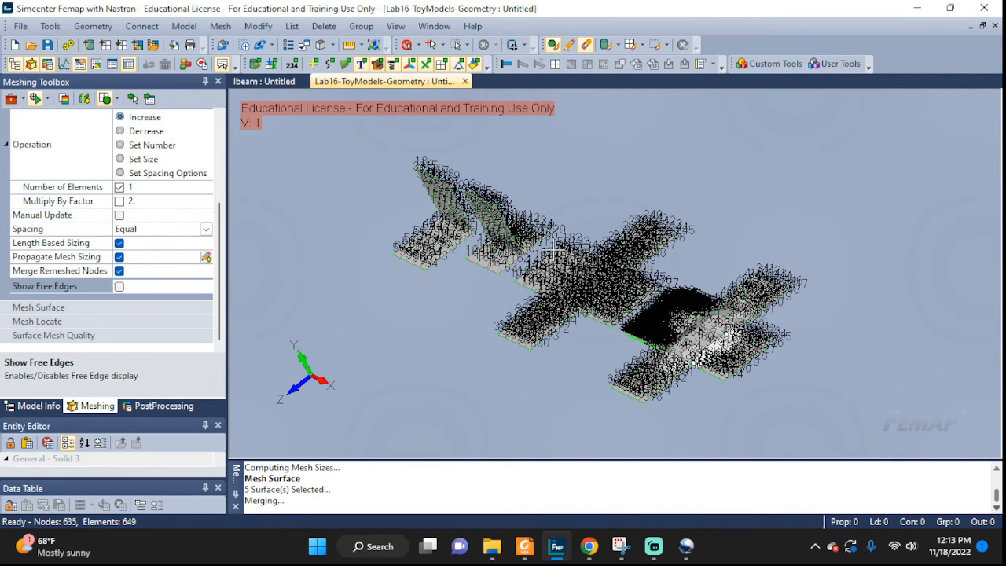
{"action": "middle_click_drag", "start_coordinate": [553, 252], "coordinate": [635, 275]}
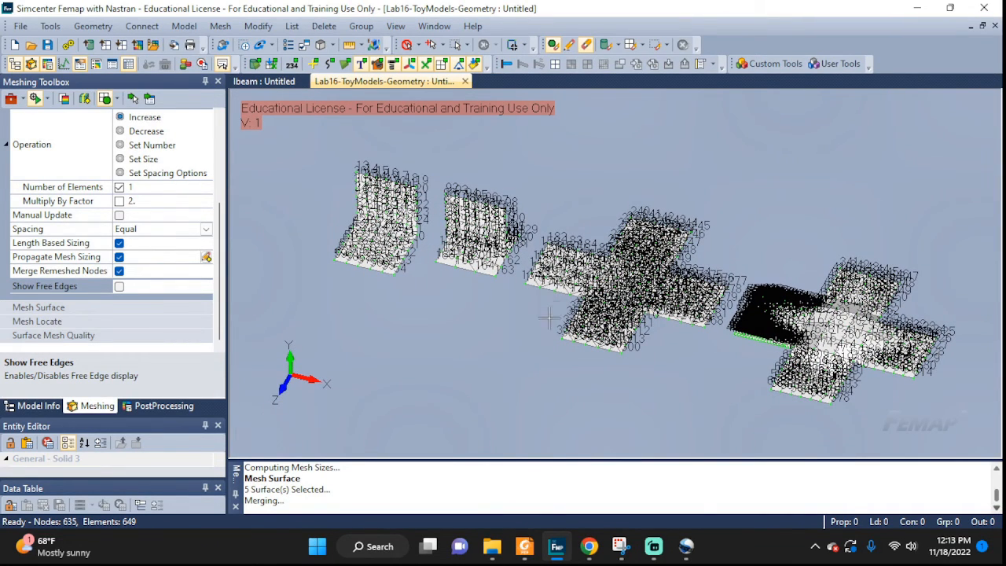
{"action": "scroll", "coordinate": [612, 318], "scroll_direction": "down", "scroll_amount": 2}
{"action": "scroll", "coordinate": [787, 335], "scroll_direction": "up", "scroll_amount": 3}
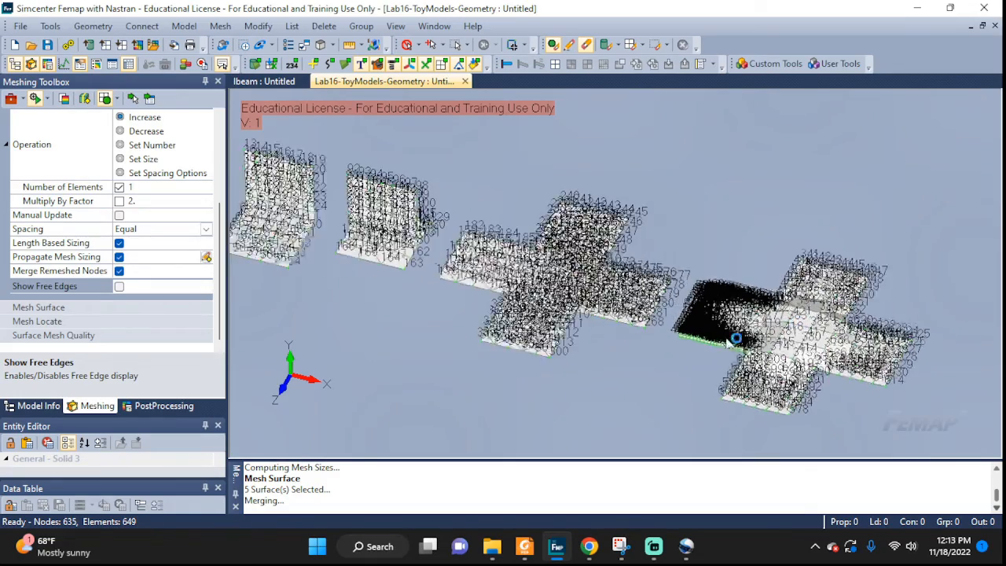
{"action": "middle_click_drag", "start_coordinate": [485, 253], "coordinate": [543, 269]}
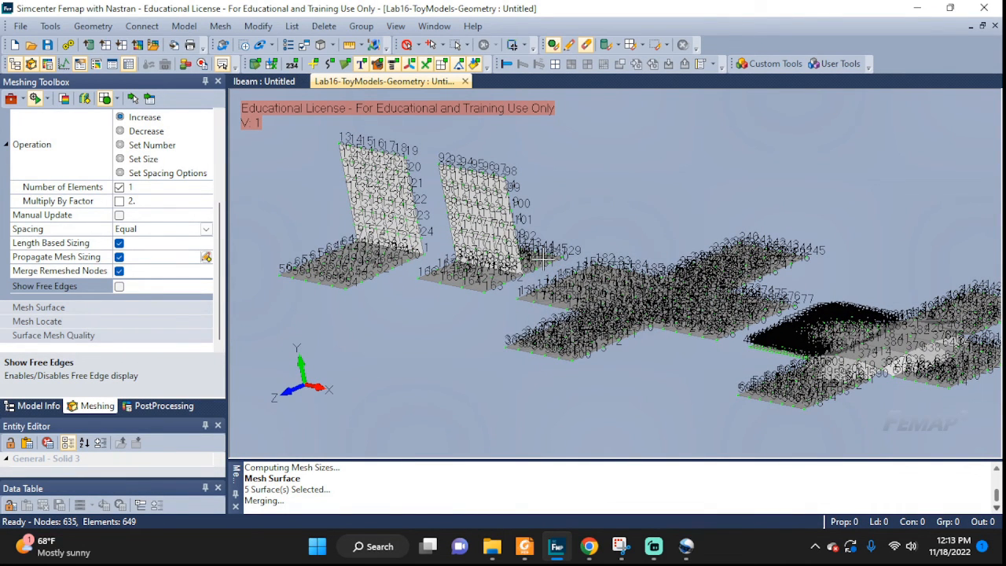
{"action": "scroll", "coordinate": [570, 267], "scroll_direction": "down", "scroll_amount": 1}
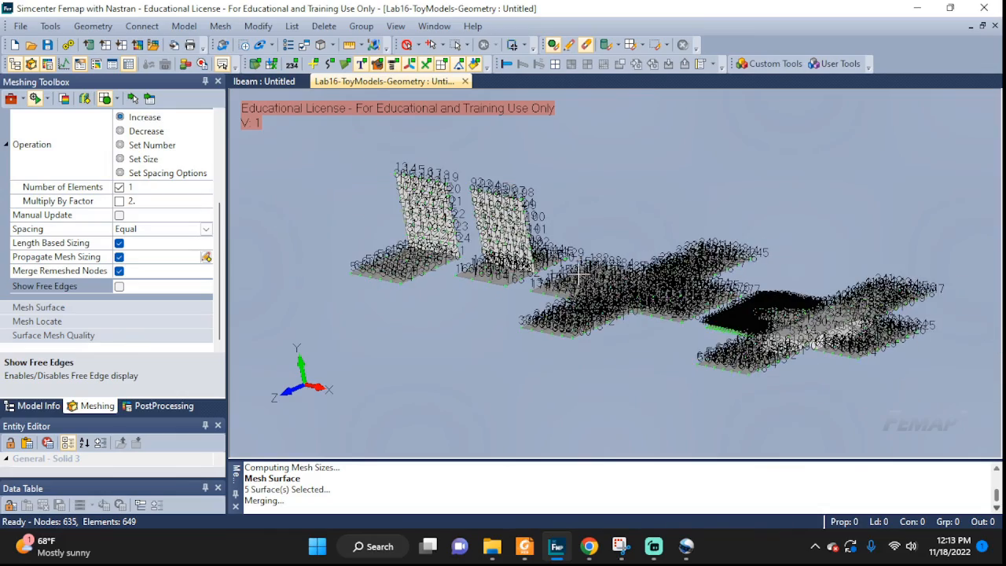
{"action": "middle_click_drag", "start_coordinate": [622, 318], "coordinate": [695, 326]}
{"action": "scroll", "coordinate": [906, 269], "scroll_direction": "up", "scroll_amount": 1}
{"action": "scroll", "coordinate": [906, 270], "scroll_direction": "up", "scroll_amount": 5}
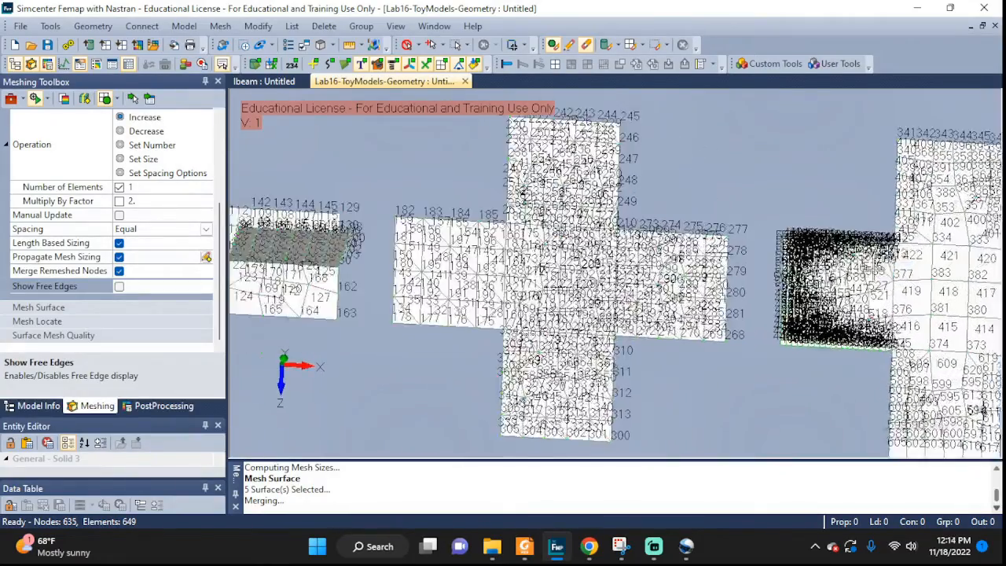
{"action": "scroll", "coordinate": [883, 271], "scroll_direction": "up", "scroll_amount": 5}
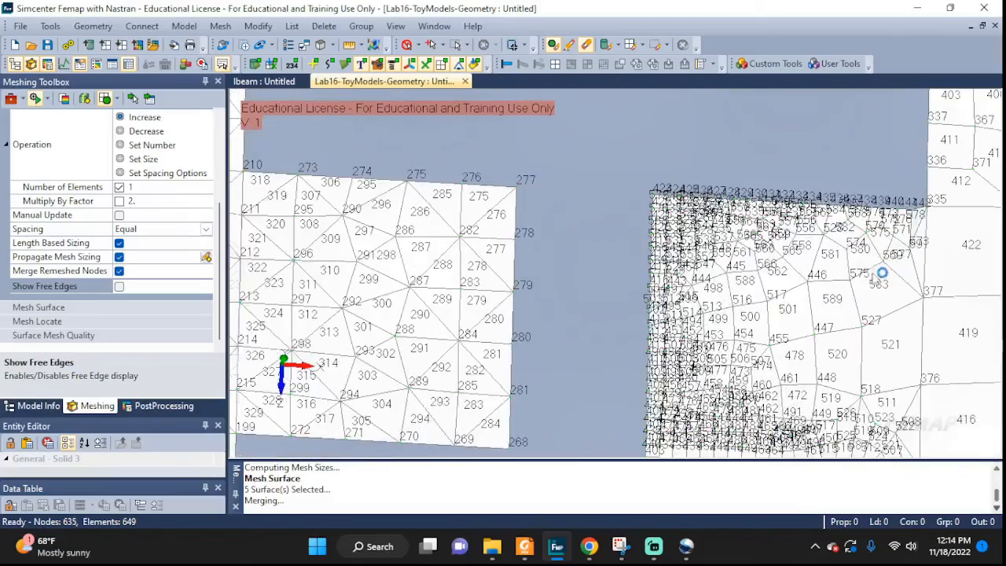